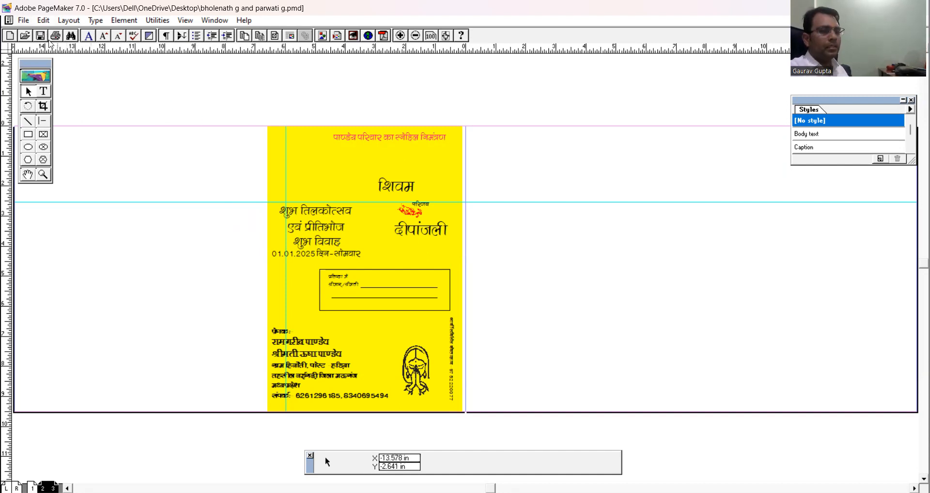
# Create a new one-page Letter publication, 8.5 x 11 inches, in tall orientation with the default margins.
pyautogui.click(20, 23)
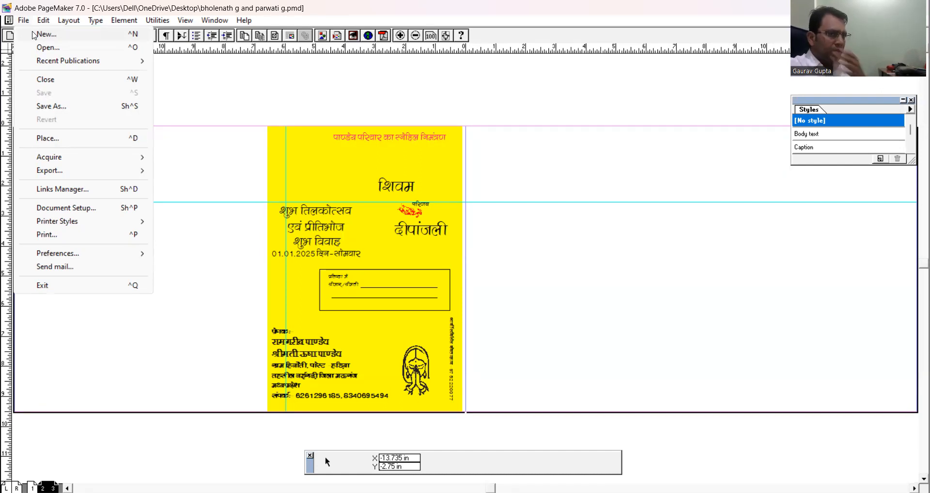
pyautogui.click(44, 33)
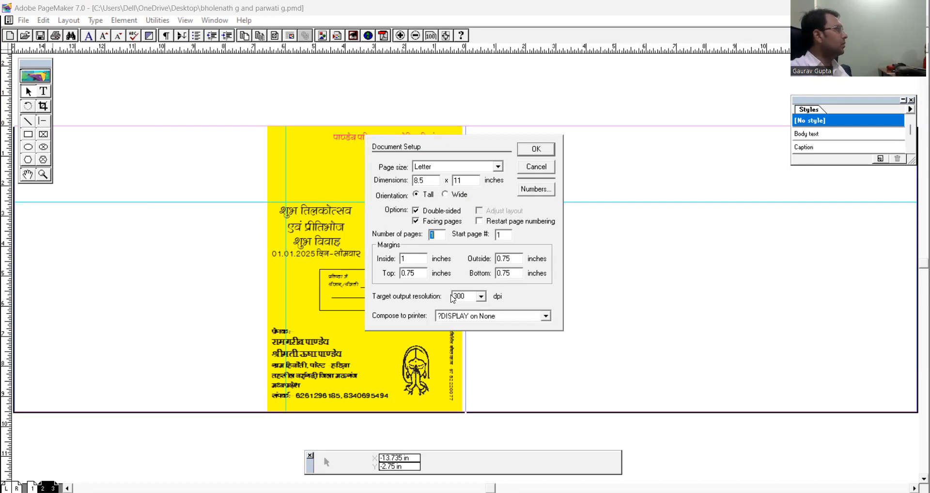
pyautogui.click(543, 153)
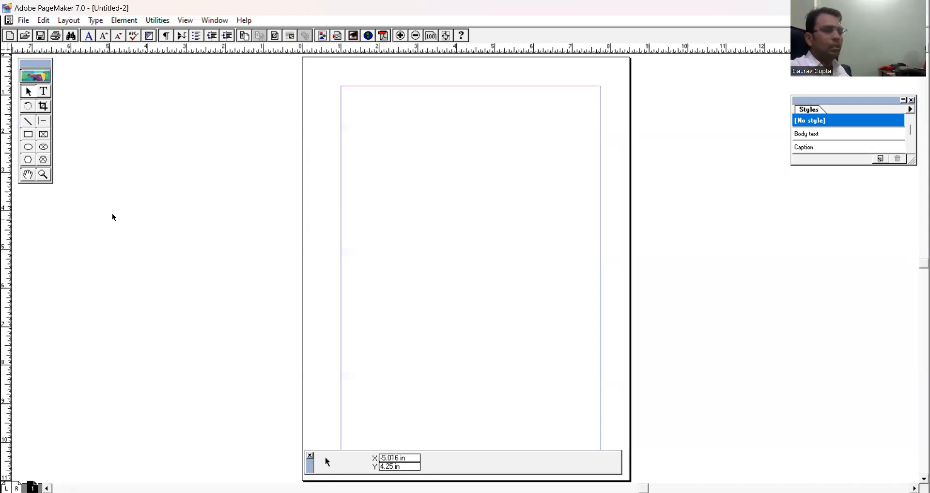
# Open the existing certificate publication from the Desktop as the original.
pyautogui.click(24, 21)
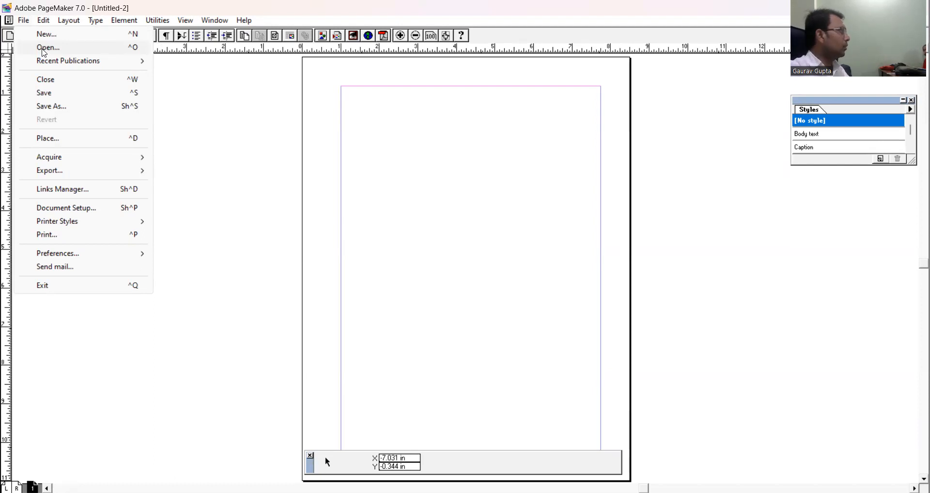
pyautogui.click(43, 47)
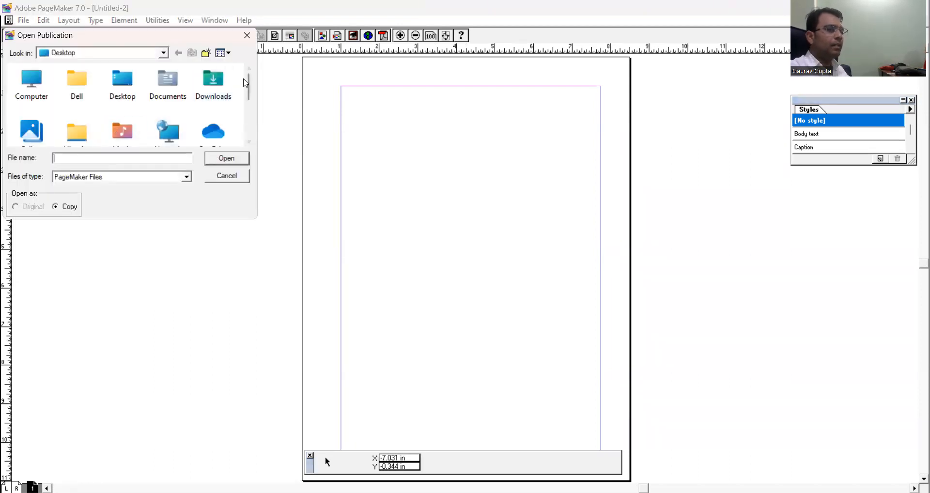
pyautogui.moveTo(252, 85); pyautogui.dragTo(251, 114)
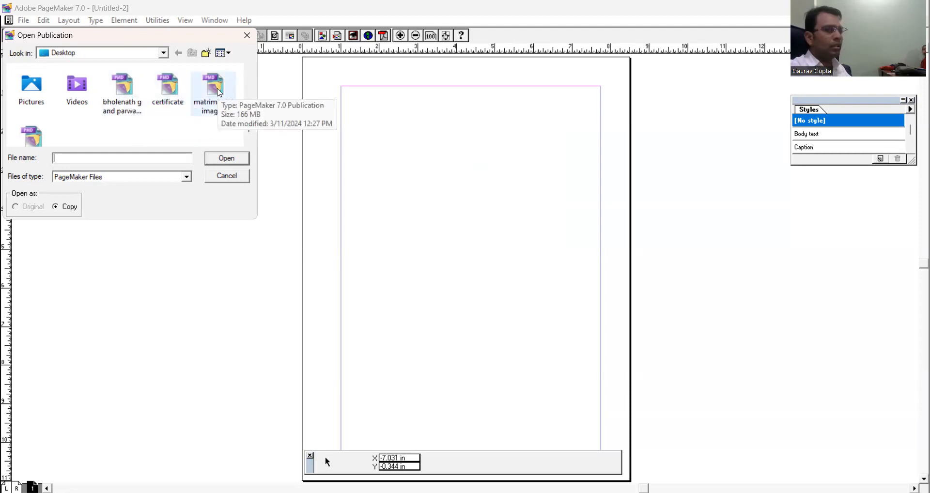
pyautogui.click(125, 95)
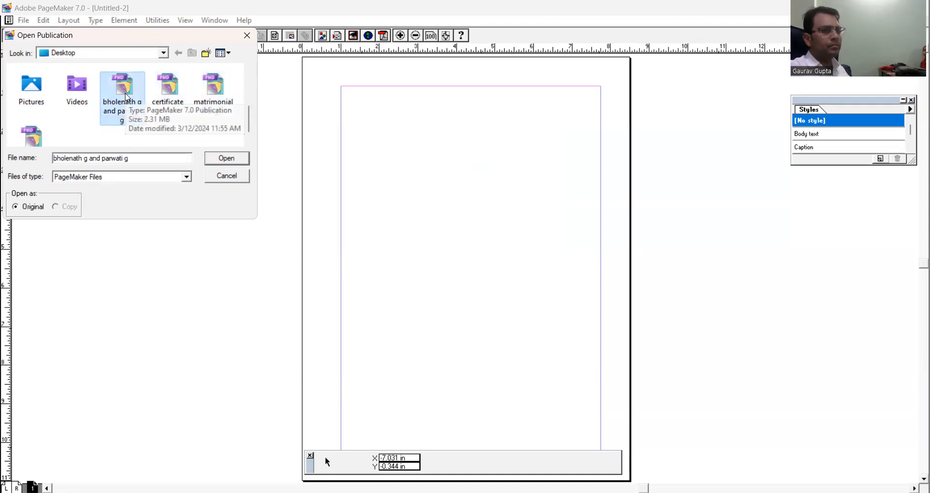
pyautogui.click(163, 93)
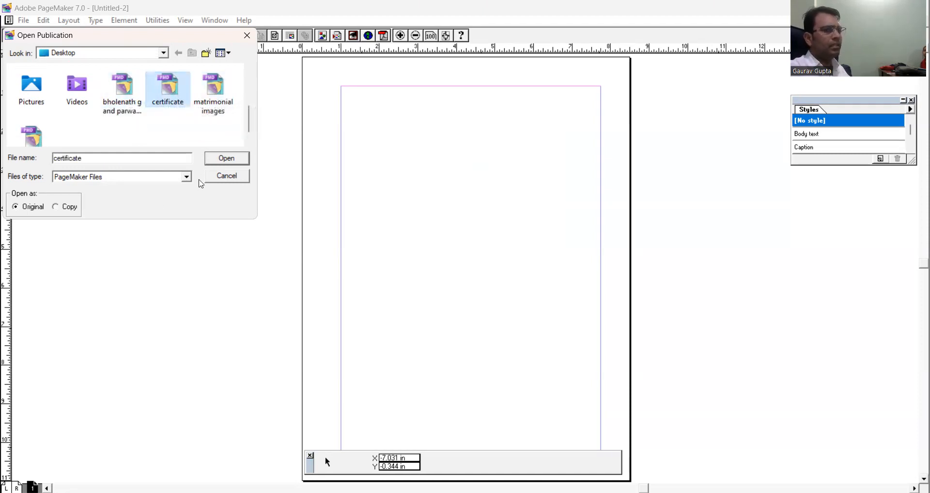
pyautogui.click(222, 160)
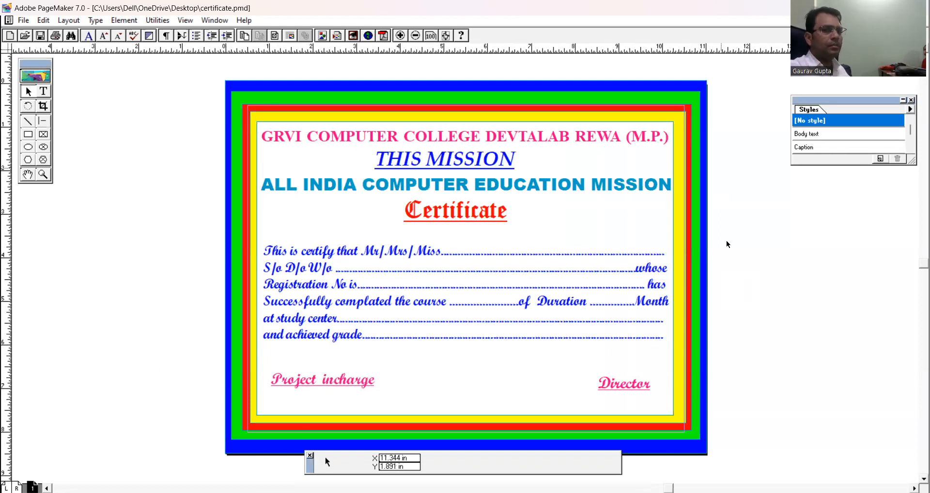
pyautogui.click(22, 22)
pyautogui.click(36, 50)
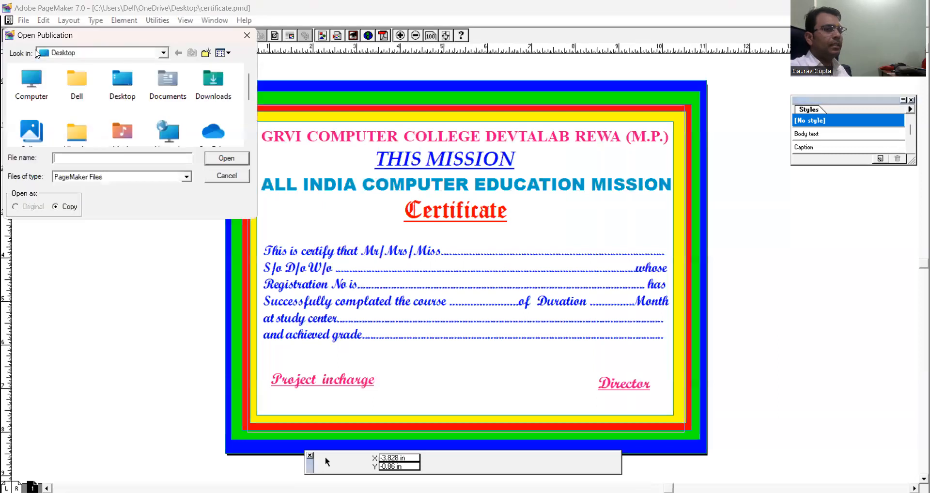
pyautogui.click(224, 175)
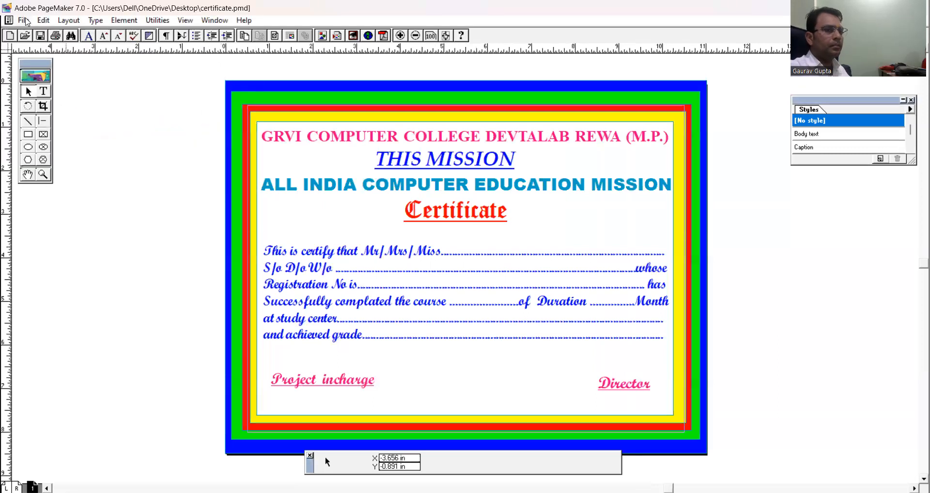
pyautogui.hotkey('alt', 'f')
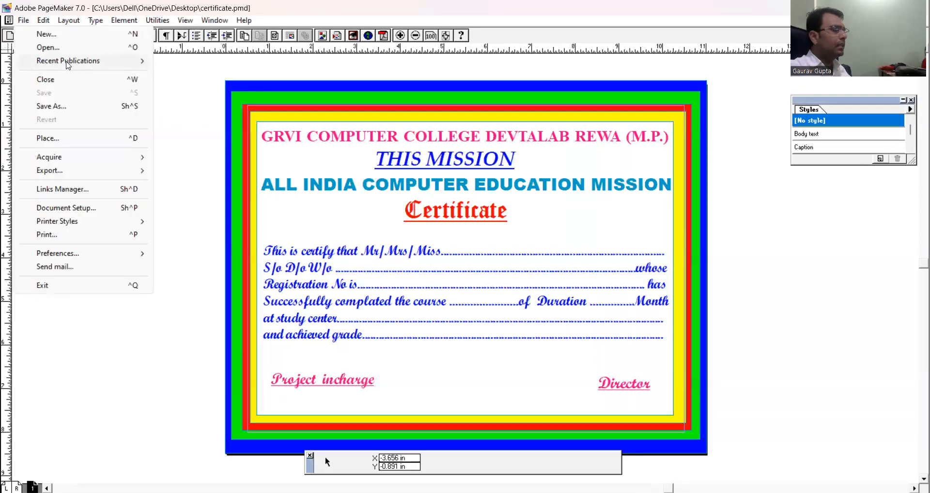
pyautogui.moveTo(67, 65)
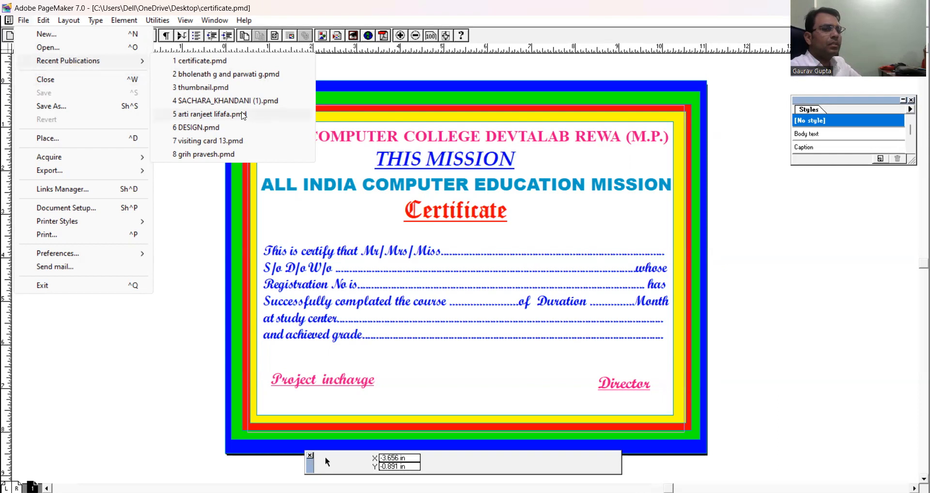
pyautogui.click(156, 375)
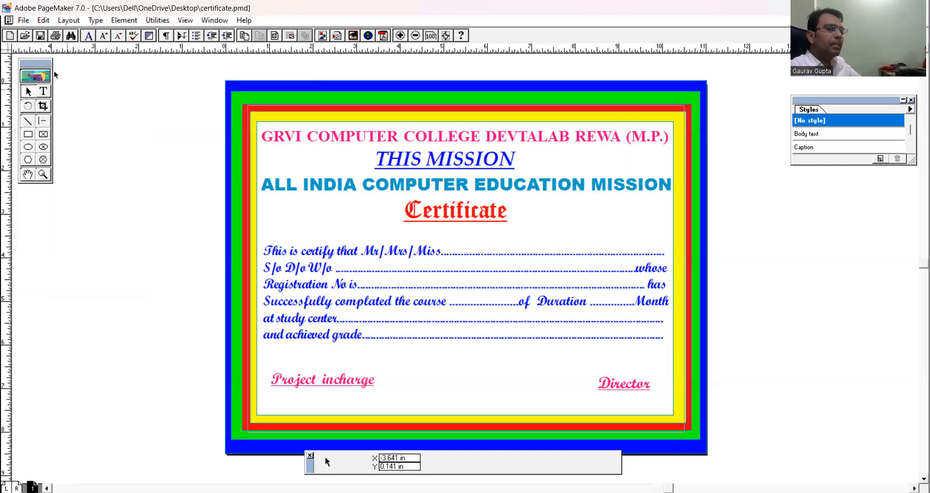
# Try to open grih pravesh.pmd from the recent publications.
pyautogui.click(24, 20)
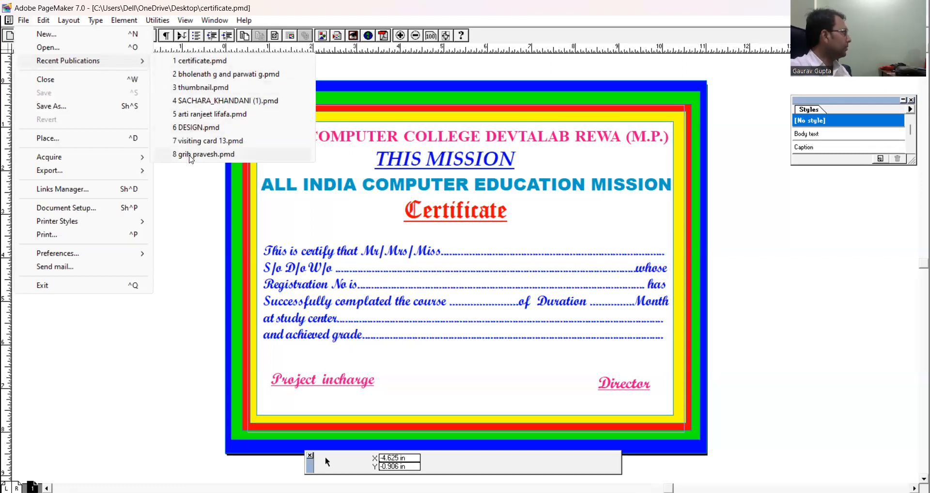
pyautogui.click(219, 154)
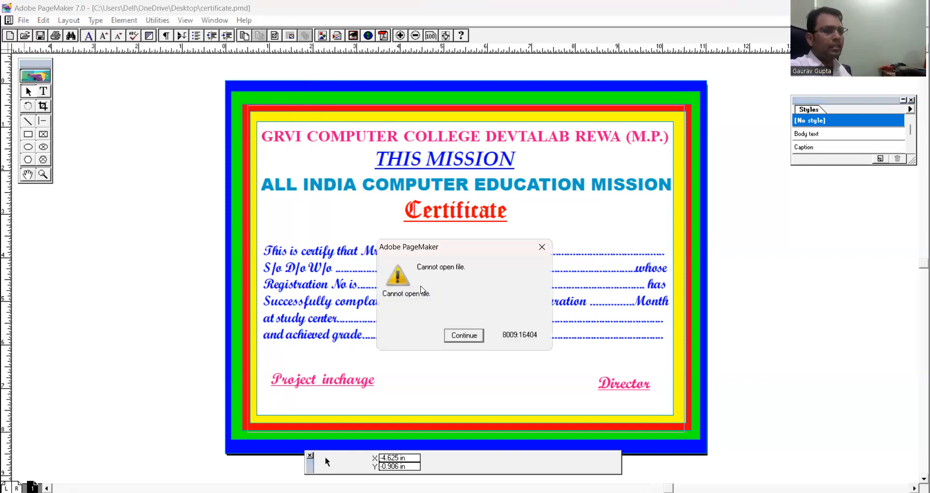
pyautogui.click(465, 341)
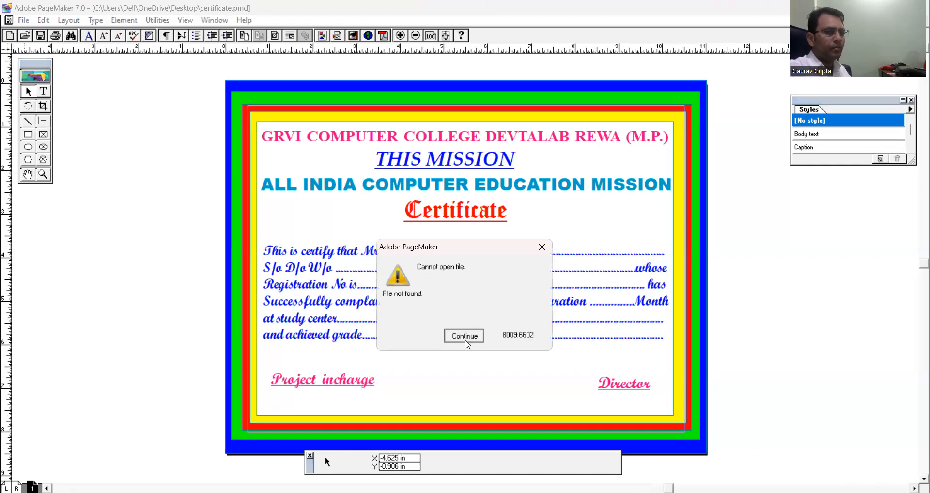
pyautogui.click(466, 335)
# Try to open visiting card 13.pmd from the recent publications.
pyautogui.click(24, 20)
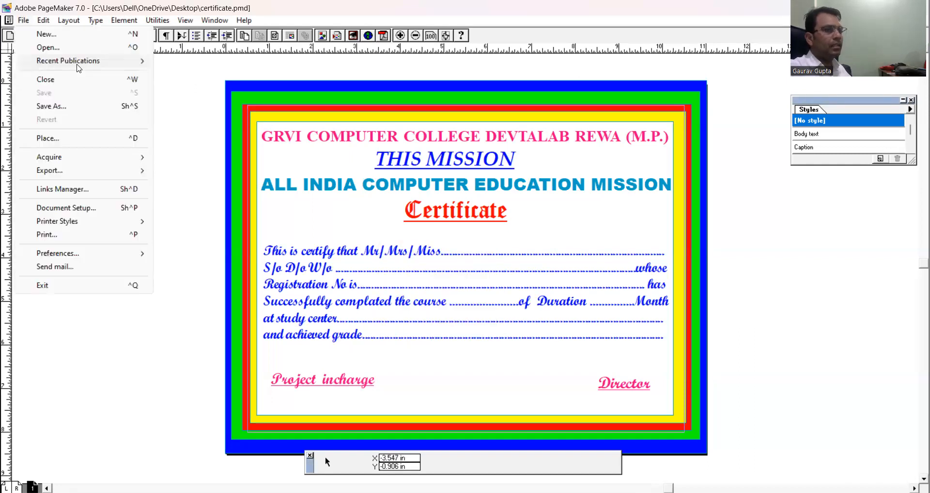
pyautogui.moveTo(78, 68)
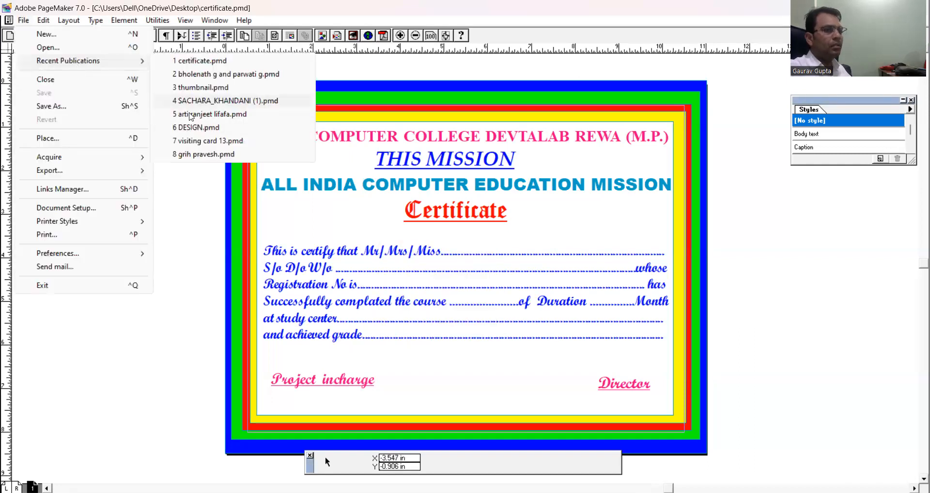
pyautogui.click(199, 144)
pyautogui.click(464, 340)
pyautogui.click(464, 335)
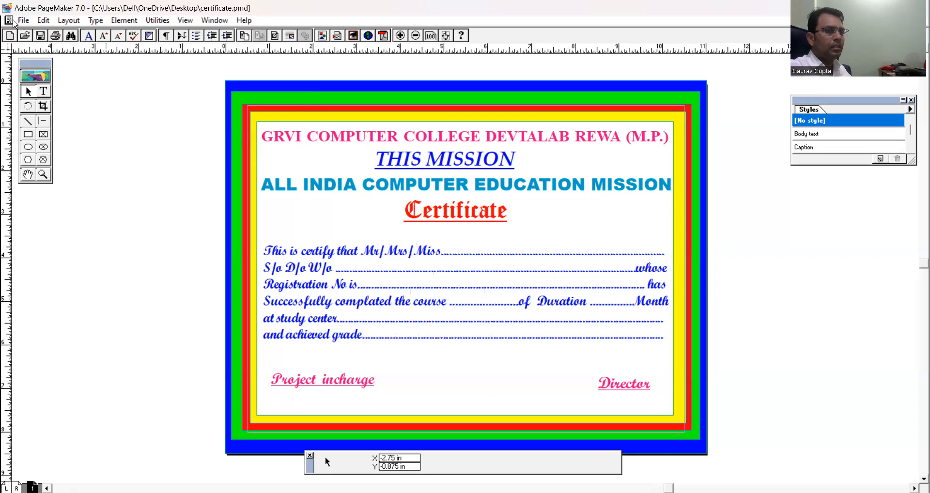
# Try to open thumbnail.pmd from the recent publications.
pyautogui.click(24, 20)
pyautogui.moveTo(66, 67)
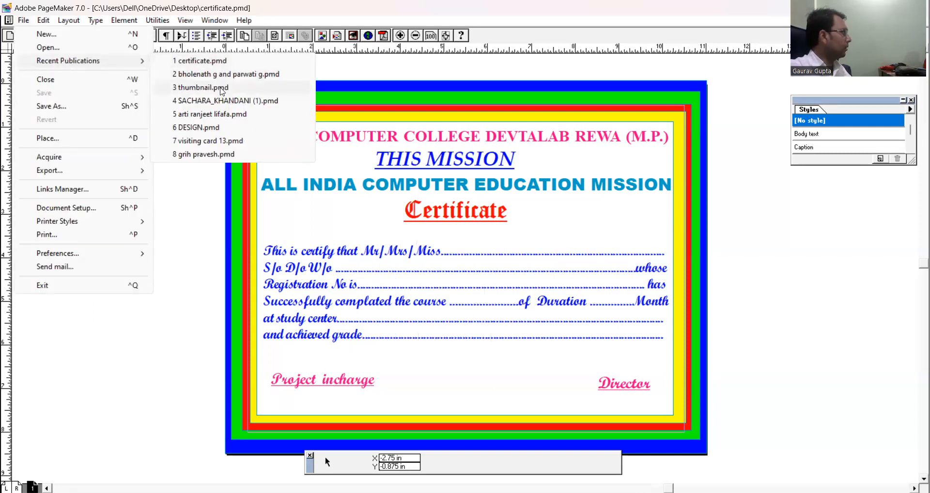
pyautogui.click(221, 88)
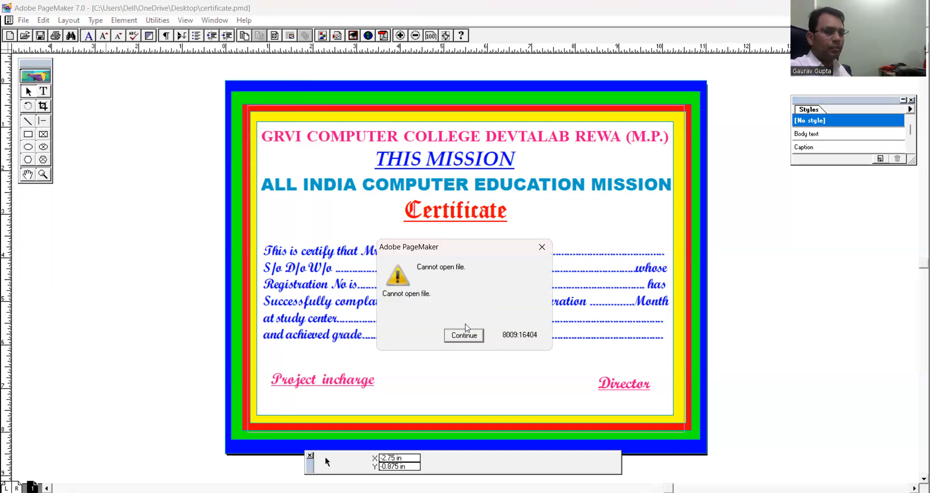
pyautogui.click(464, 336)
pyautogui.click(464, 335)
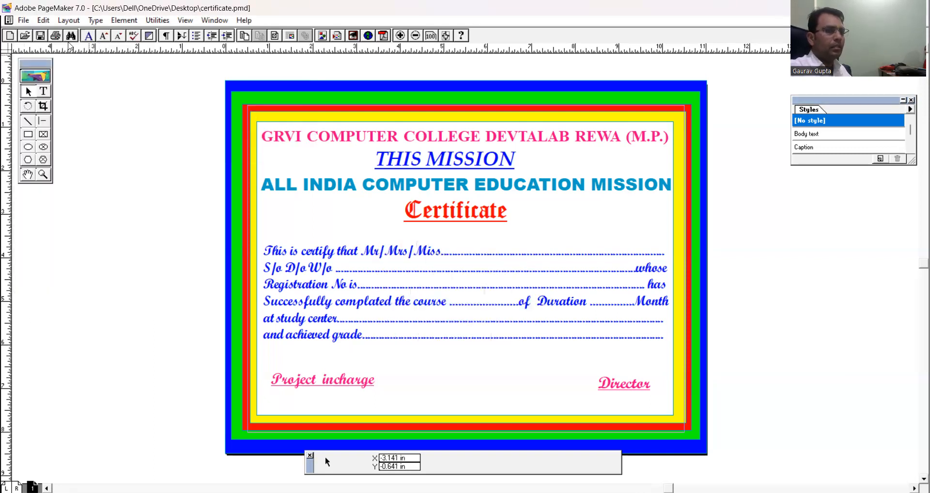
# Bring up bholenath g and parwati g.pmd from the recent publications.
pyautogui.click(21, 20)
pyautogui.moveTo(72, 61)
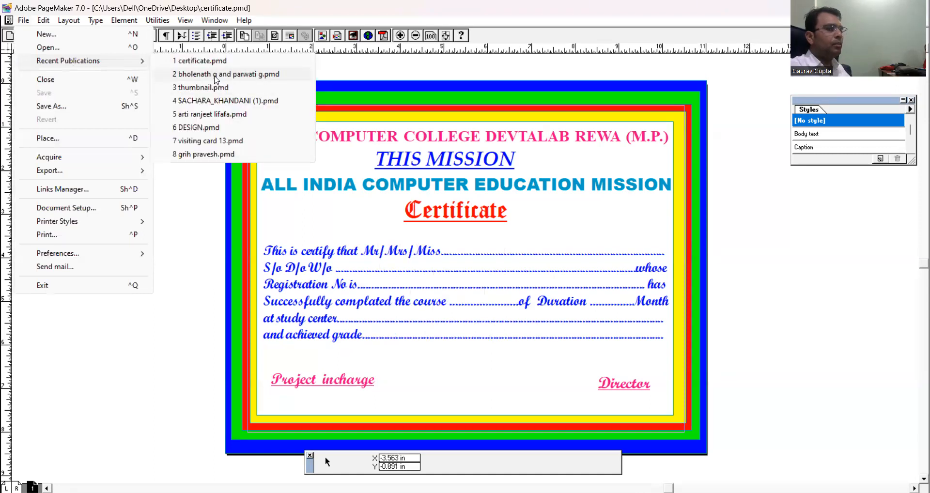
pyautogui.click(216, 75)
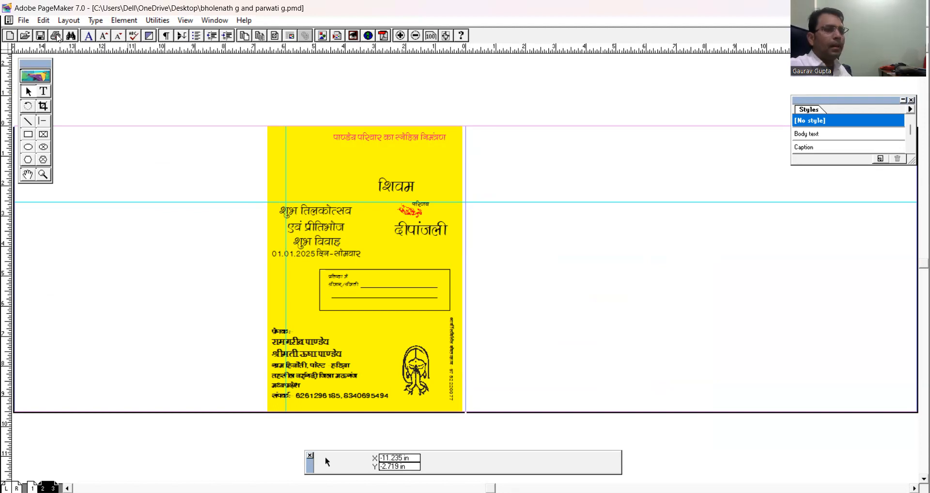
# Close the bholenath g and parwati g.pmd publication.
pyautogui.click(24, 21)
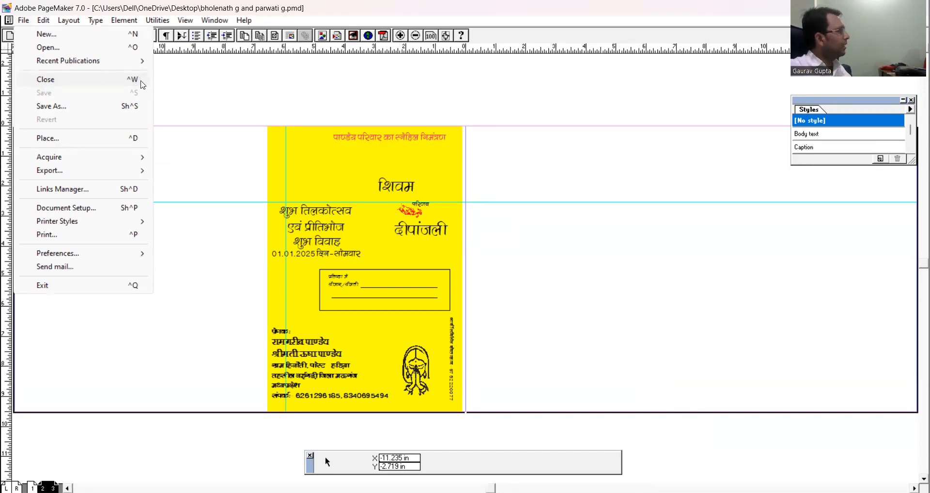
pyautogui.click(524, 160)
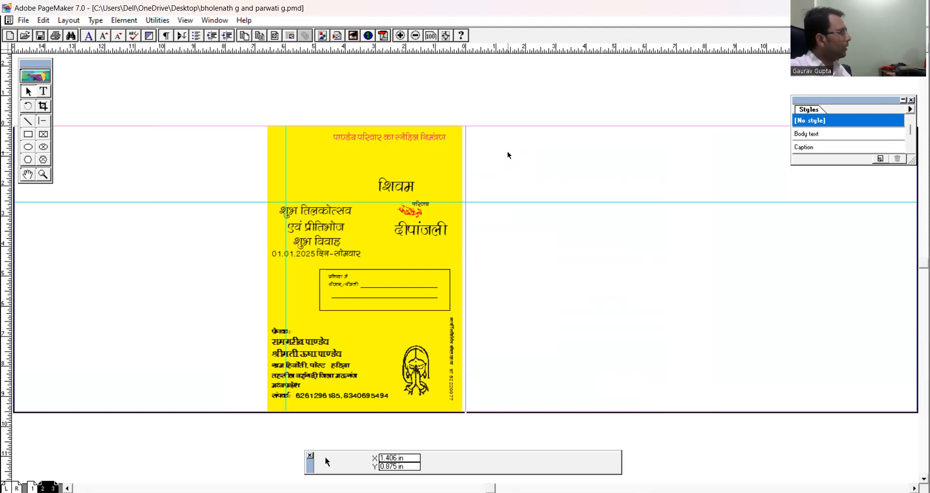
pyautogui.click(23, 20)
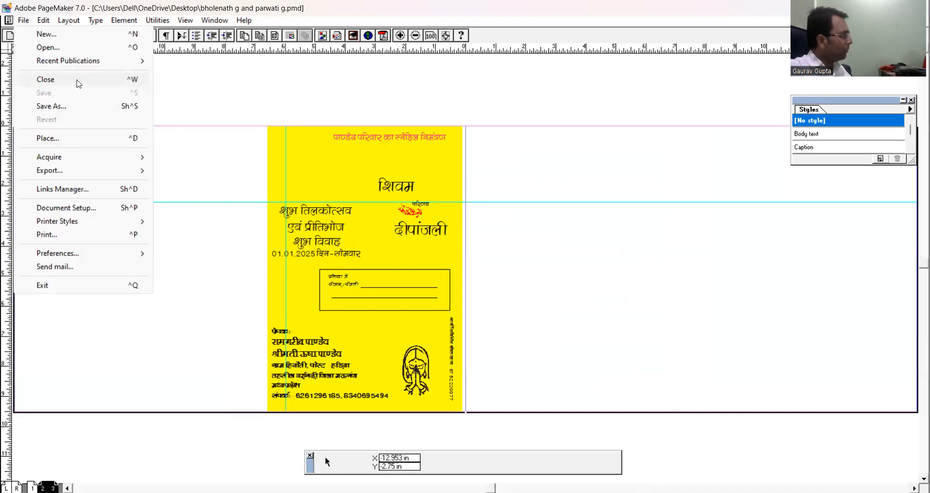
pyautogui.click(79, 84)
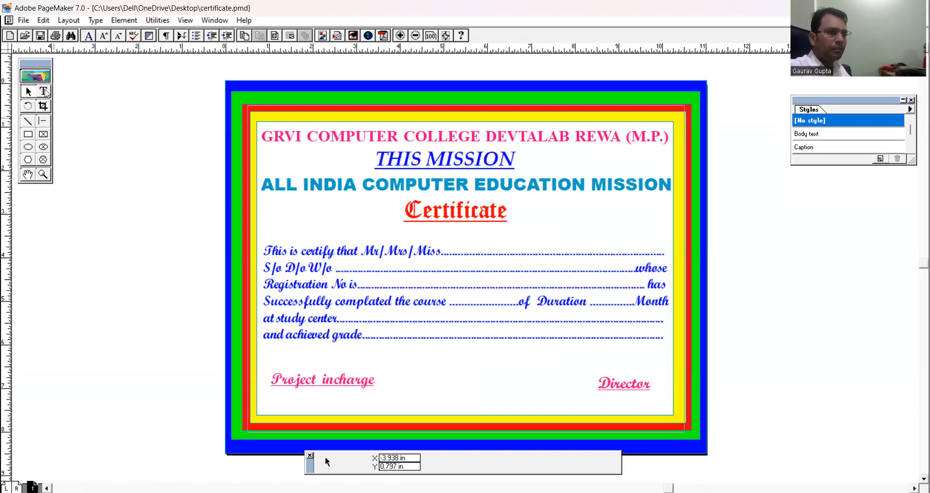
# Move the "Project incharge" text block slightly lower on the certificate and save the publication.
pyautogui.click(23, 21)
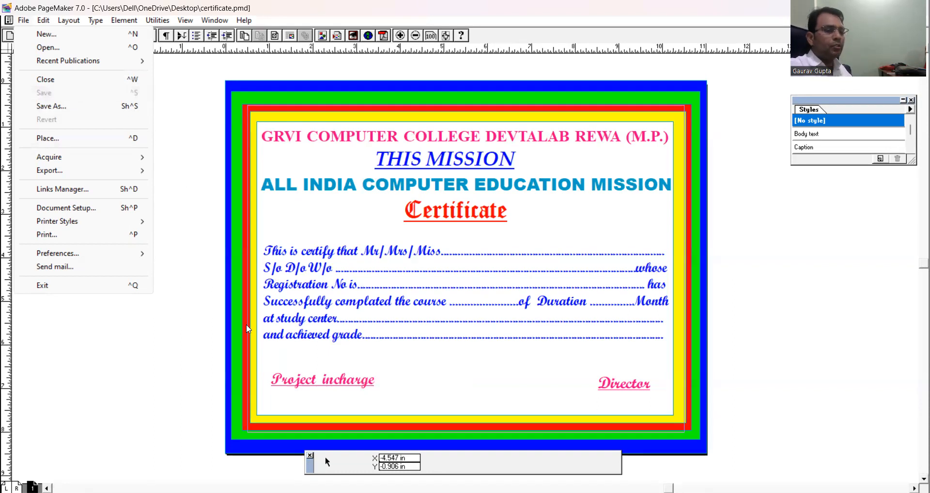
pyautogui.click(213, 343)
pyautogui.click(308, 385)
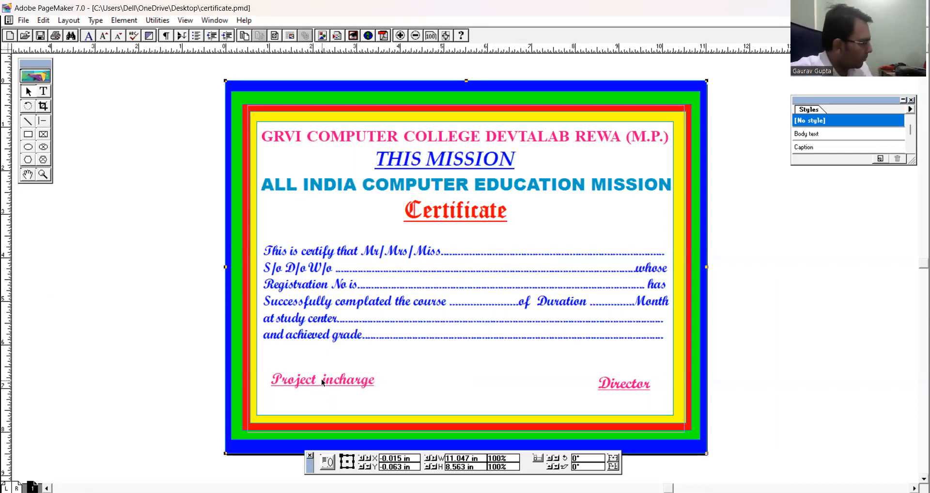
pyautogui.click(322, 380)
pyautogui.moveTo(321, 381); pyautogui.dragTo(321, 392)
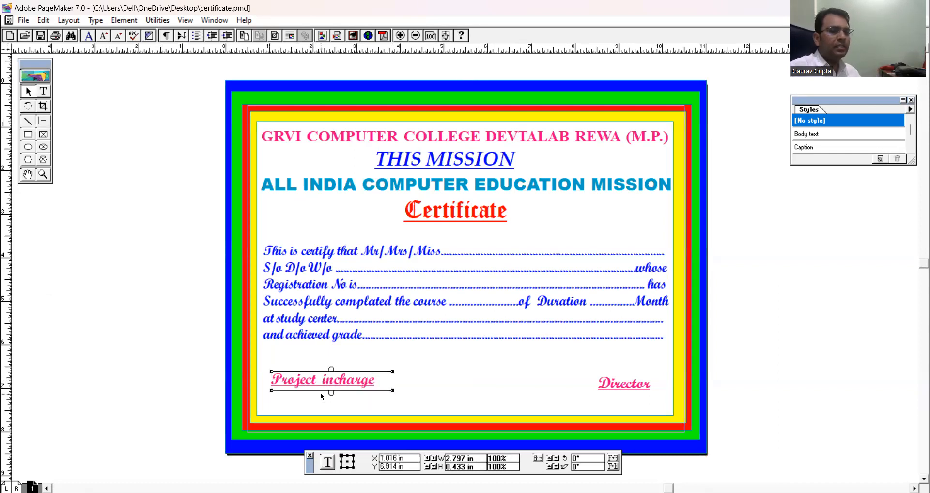
pyautogui.click(179, 382)
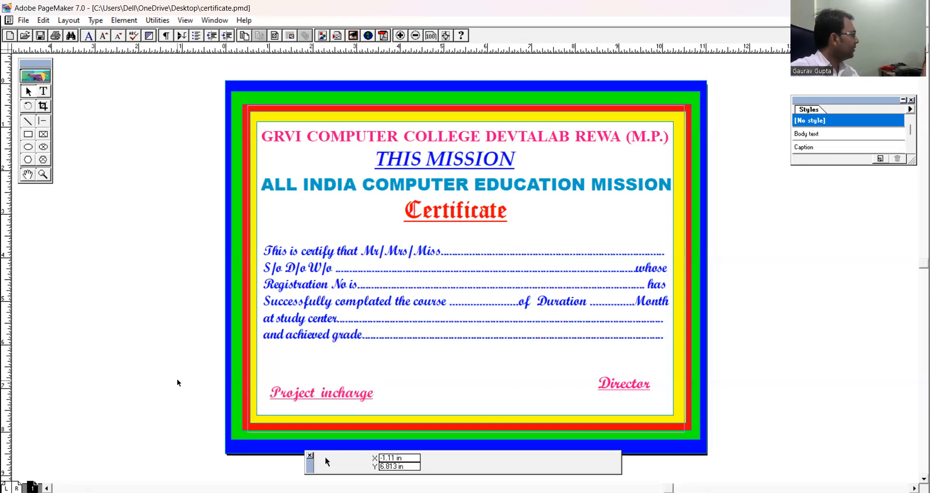
pyautogui.click(23, 21)
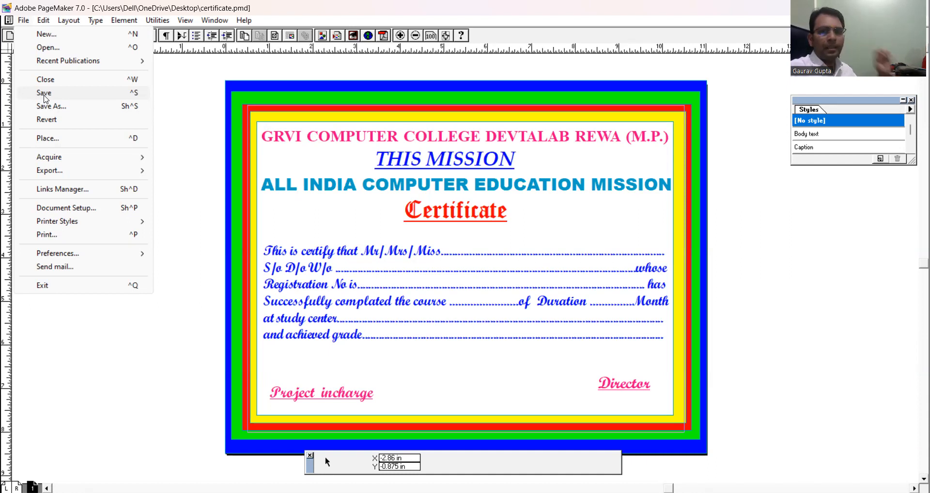
pyautogui.click(44, 95)
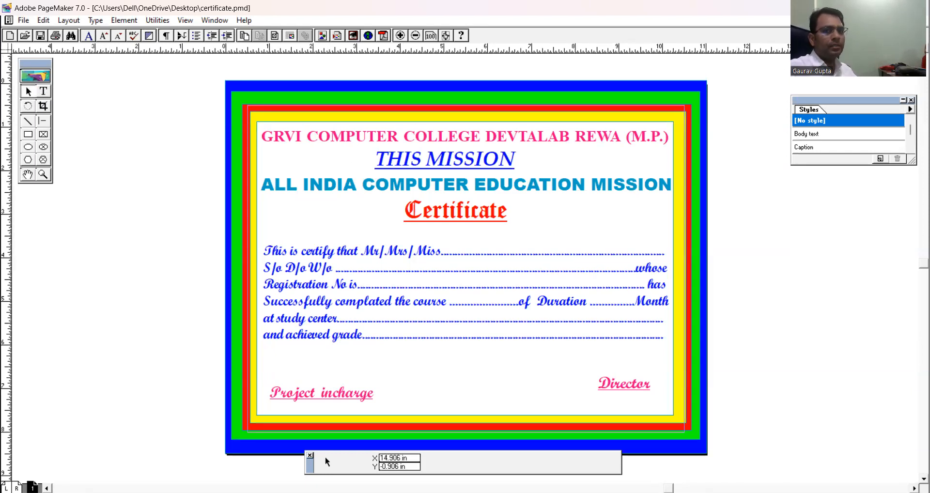
# Close the certificate publication and reopen bholenath g and parwati g.pmd from the recent publications.
pyautogui.click(922, 21)
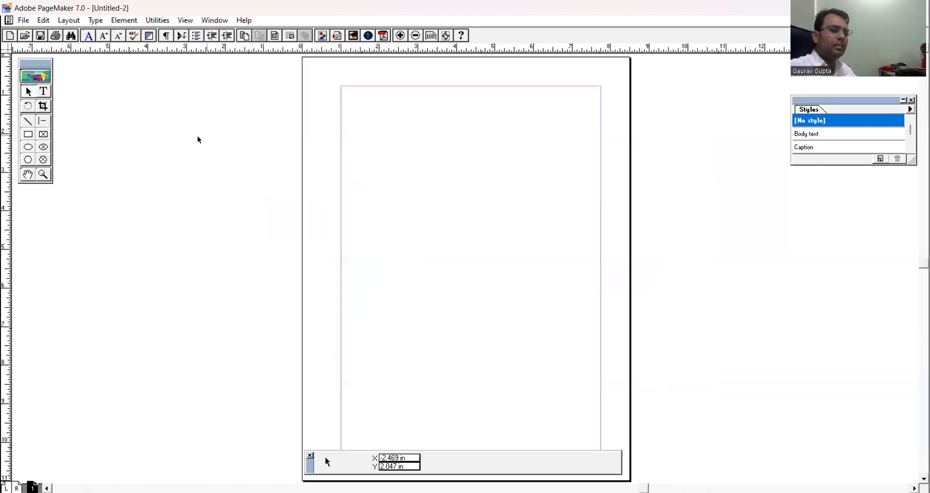
pyautogui.click(23, 20)
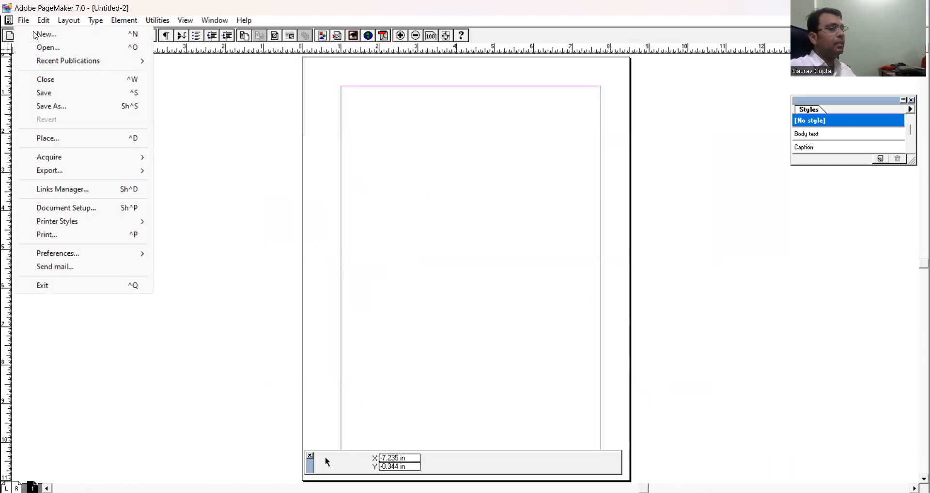
pyautogui.moveTo(41, 61)
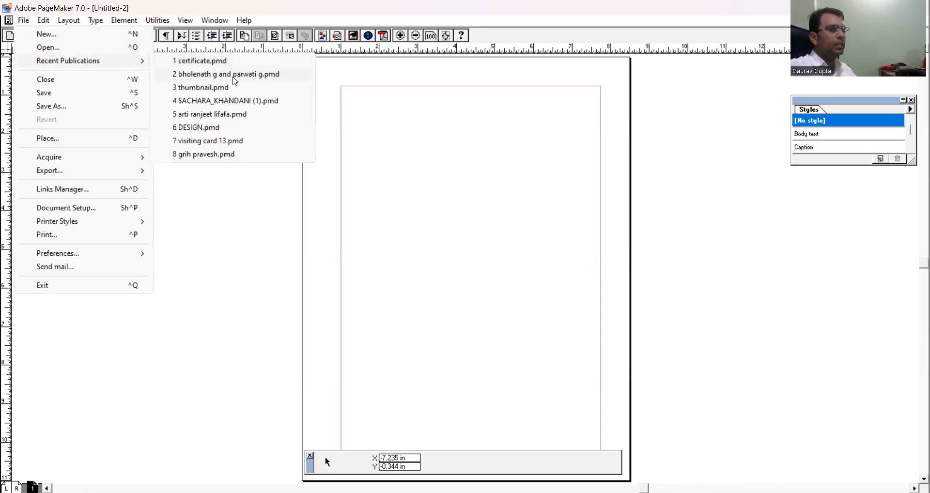
pyautogui.click(227, 74)
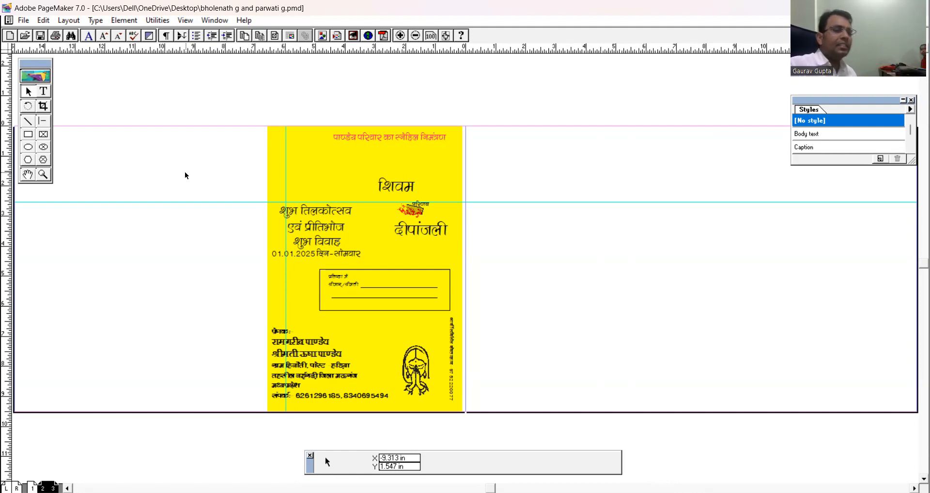
# Save a copy of the wedding card publication on the Desktop, naming the file with the new couple's first names joined by "weds".
pyautogui.click(23, 20)
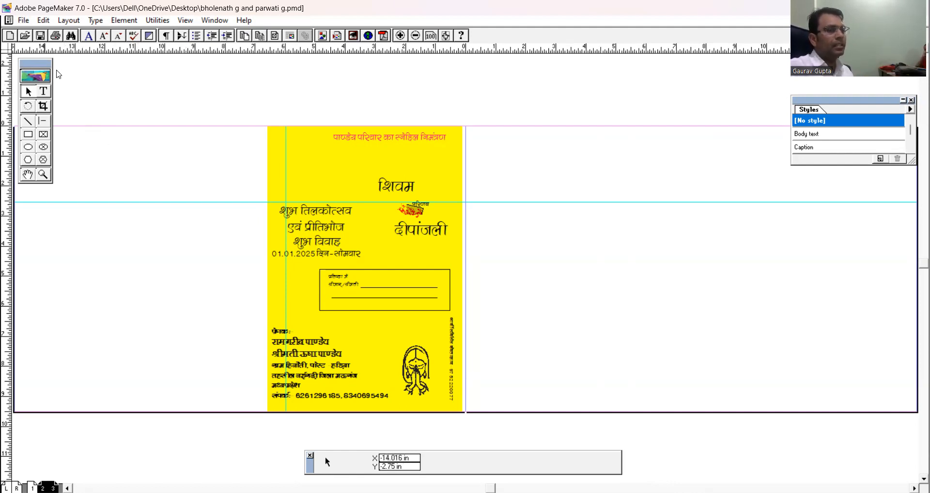
pyautogui.click(63, 107)
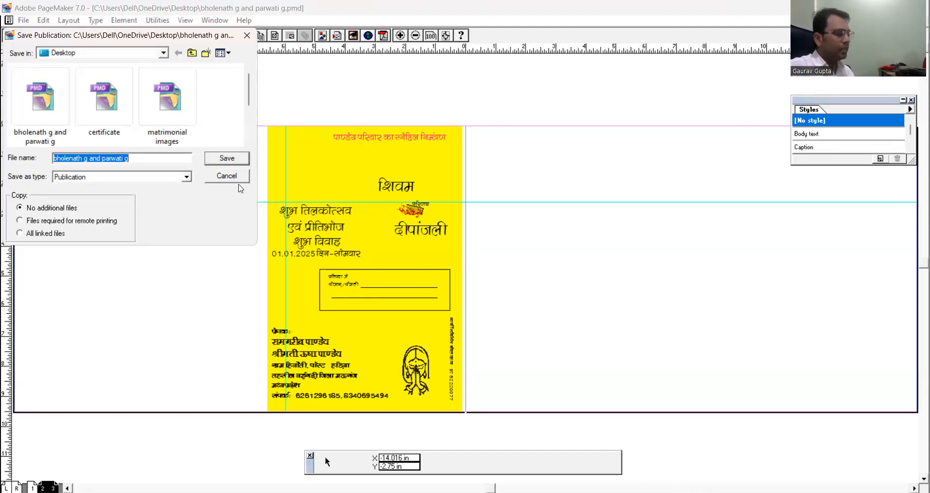
pyautogui.write('r')
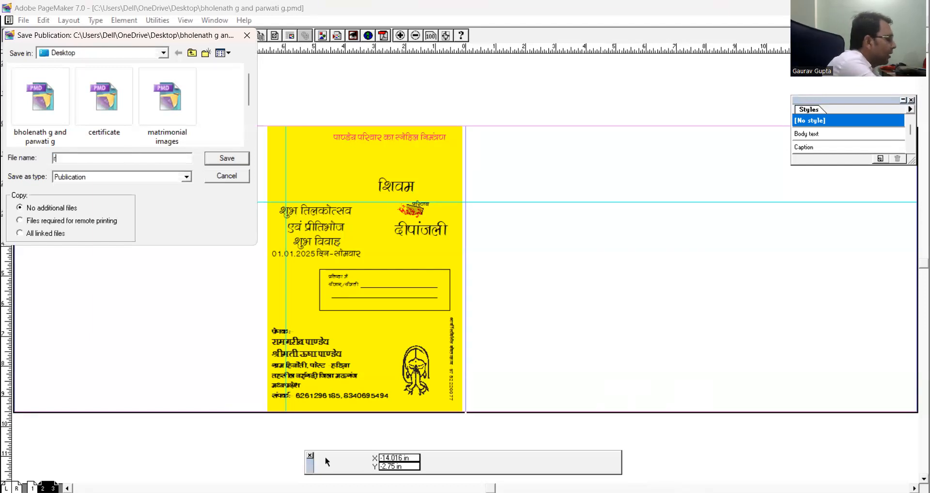
pyautogui.write('avi weds shai')
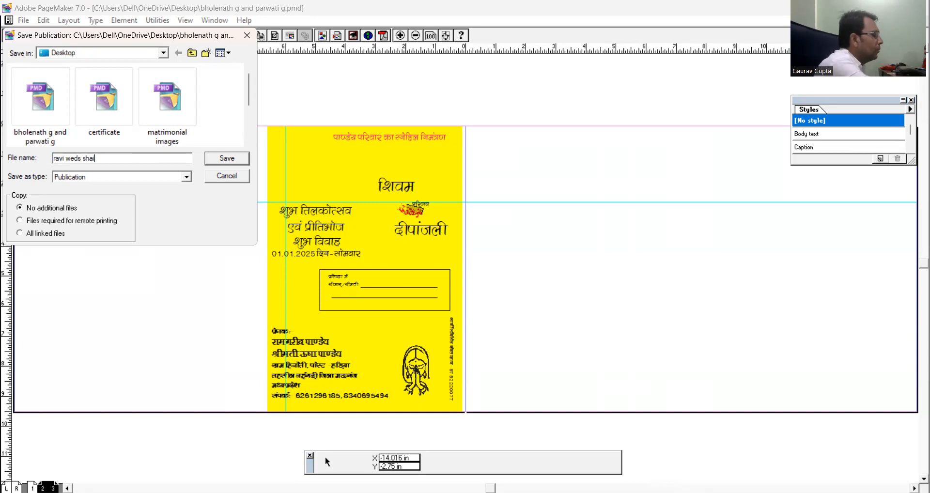
pyautogui.press('BackSpace')
pyautogui.write('ni')
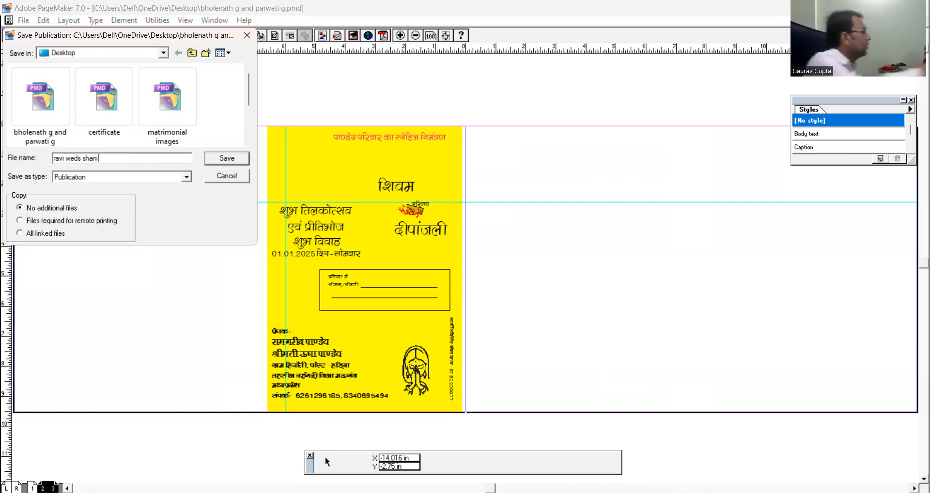
pyautogui.press('Return')
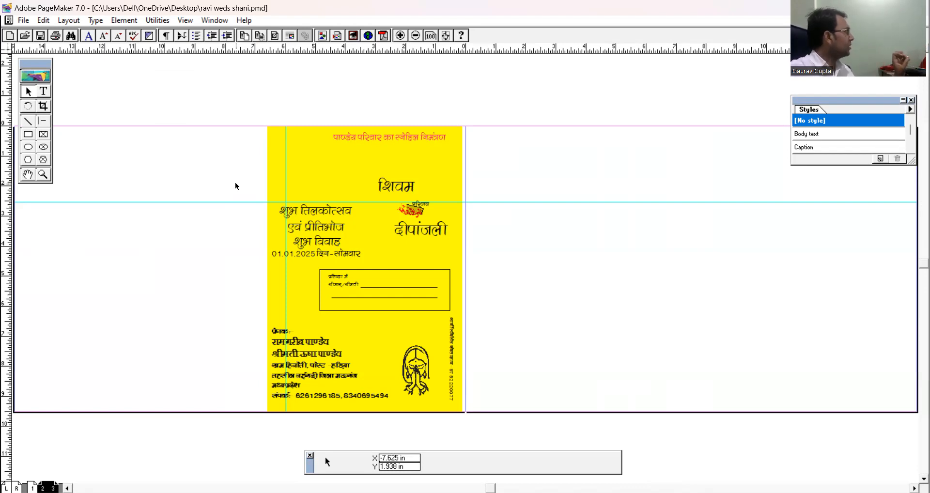
# Replace the surname at the start of the pink invitation heading with the new host family's surname.
pyautogui.click(43, 175)
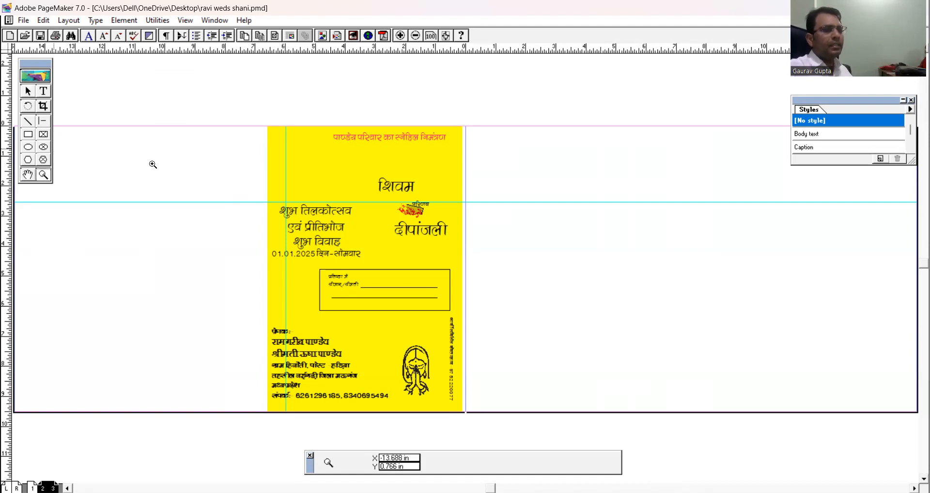
pyautogui.moveTo(257, 116); pyautogui.dragTo(465, 293)
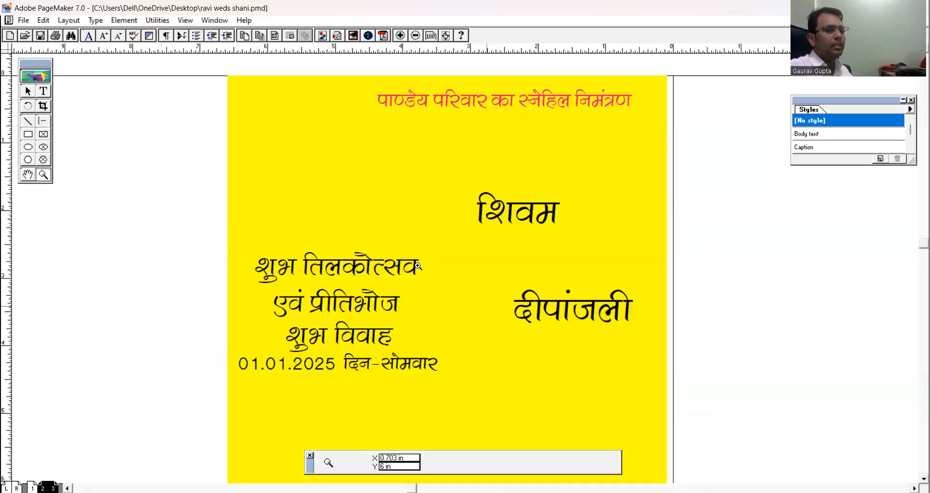
pyautogui.click(44, 91)
pyautogui.moveTo(429, 103); pyautogui.dragTo(368, 85)
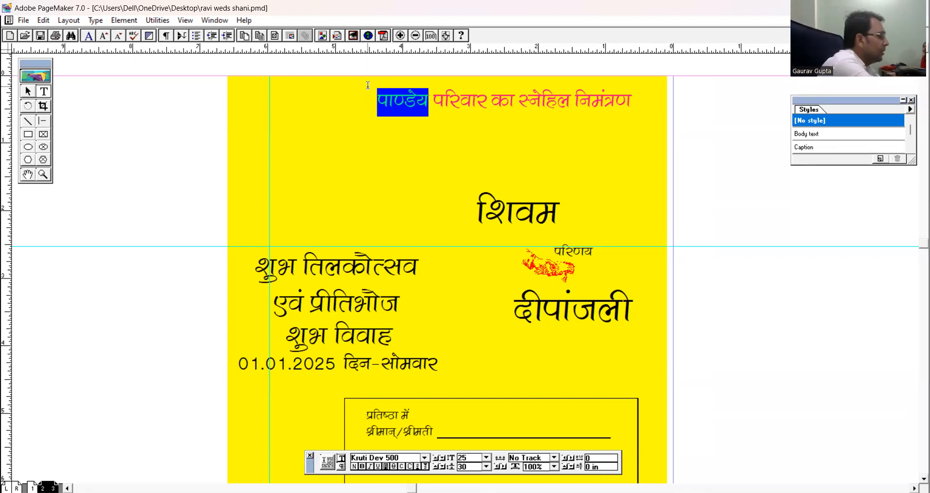
pyautogui.write('तिवा')
pyautogui.write('रीय')
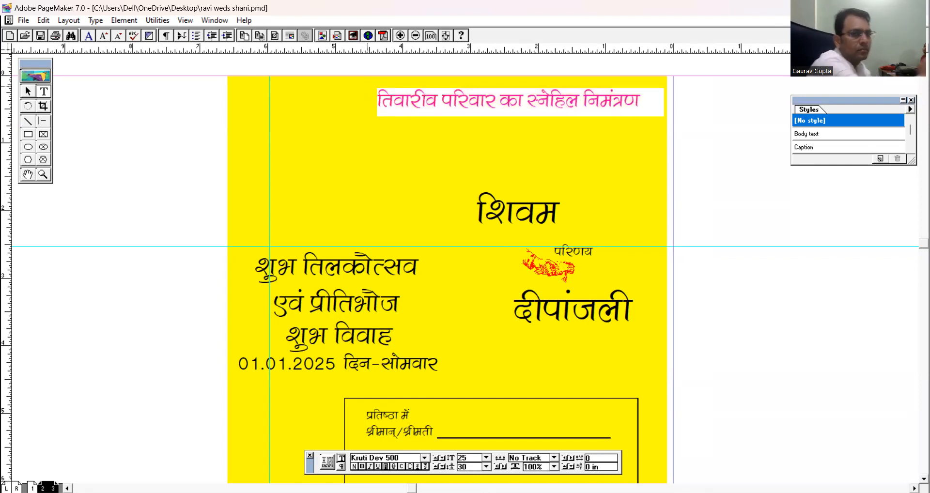
pyautogui.press('BackSpace')
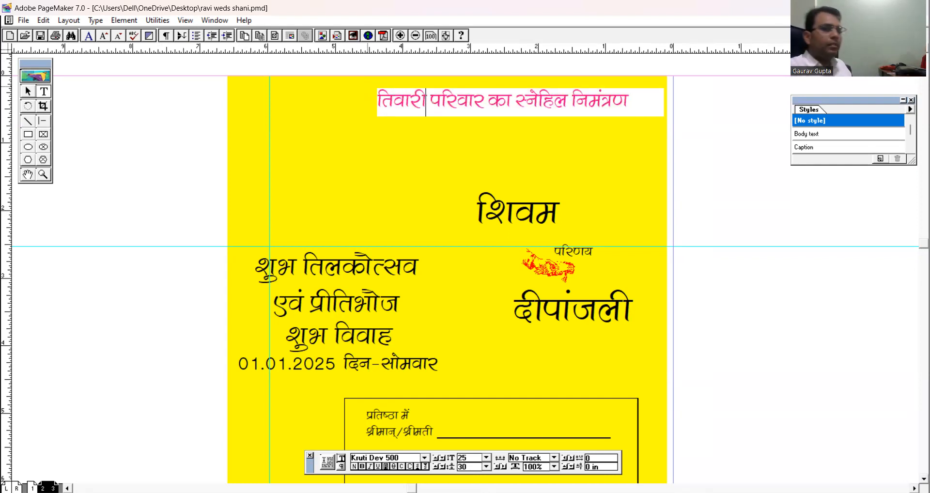
pyautogui.click(27, 91)
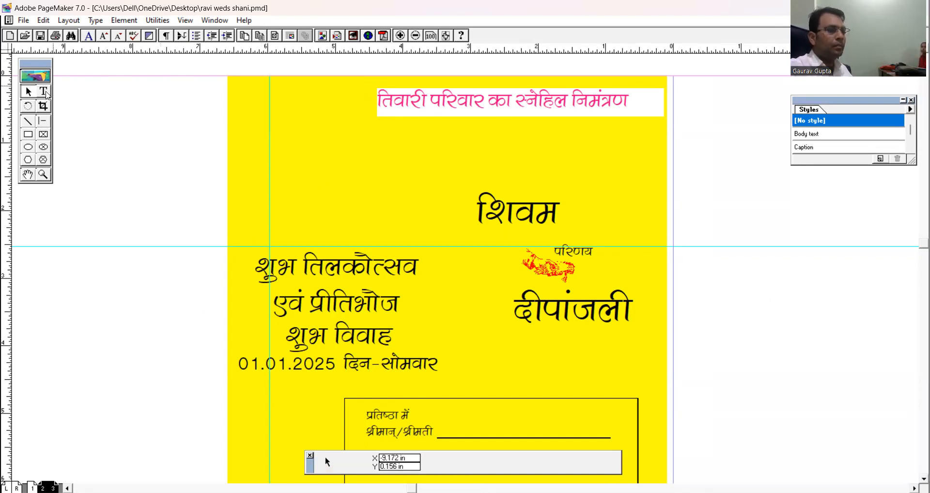
# Replace the upper name above "परिणय" with the new groom's name and shift its text block slightly to the right.
pyautogui.click(43, 92)
pyautogui.click(502, 215)
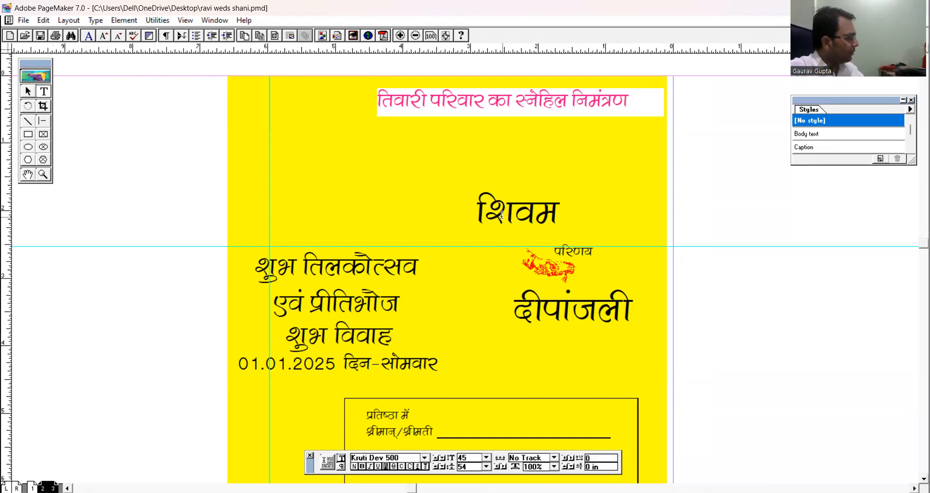
pyautogui.doubleClick(501, 215)
pyautogui.write('joh')
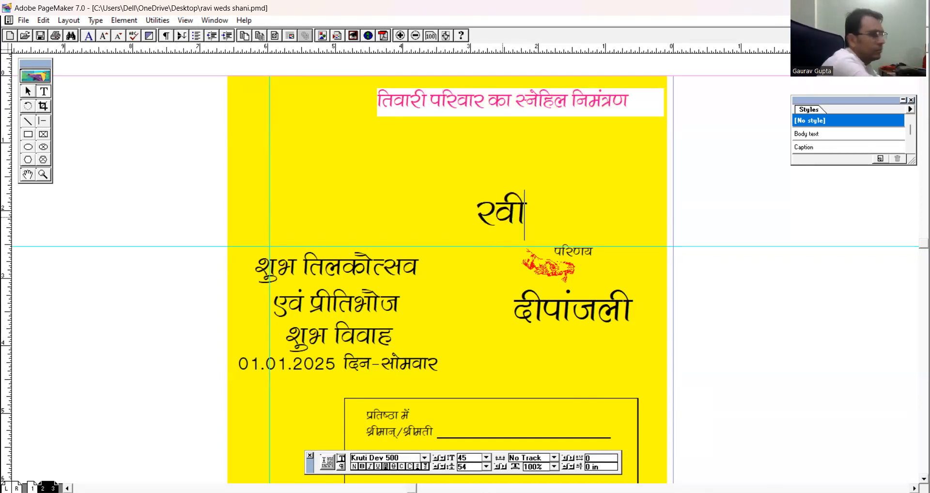
pyautogui.click(27, 91)
pyautogui.moveTo(501, 206); pyautogui.dragTo(524, 207)
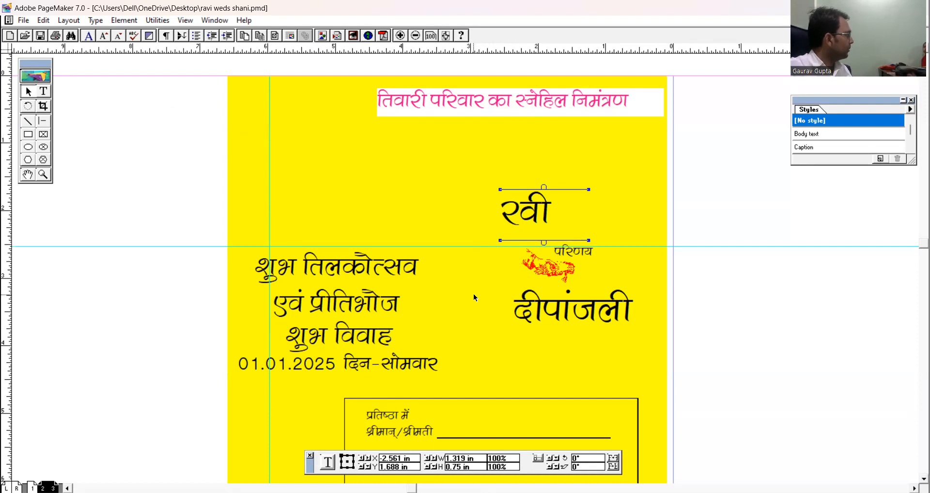
# Replace the lower name below "परिणय" with the new bride's name and shift its text block to the right.
pyautogui.click(43, 91)
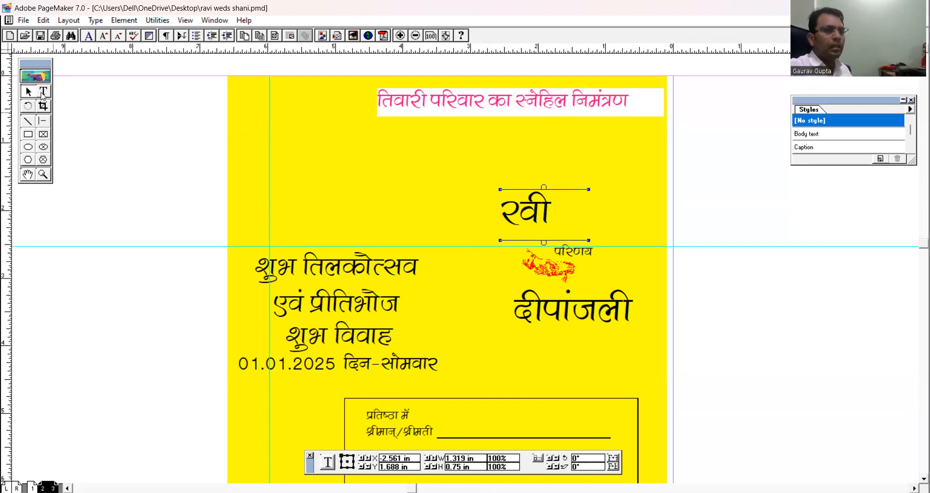
pyautogui.click(537, 309)
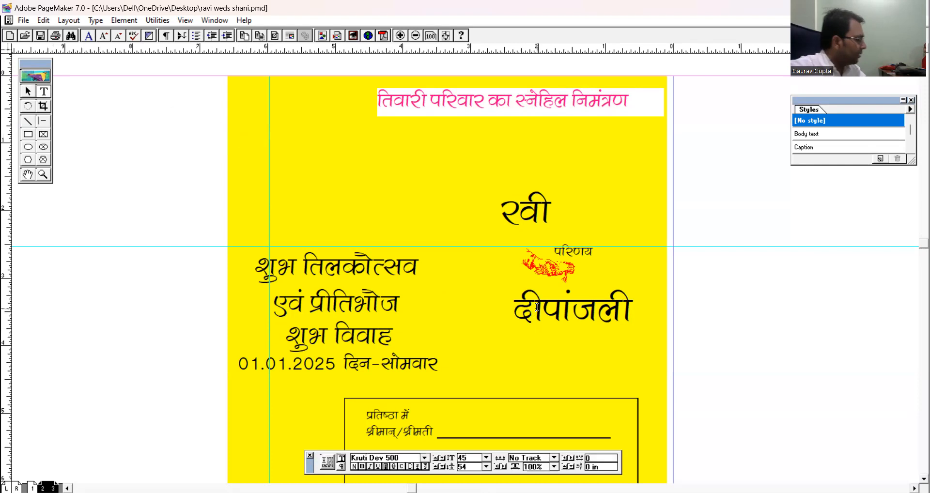
pyautogui.doubleClick(537, 308)
pyautogui.write('luh')
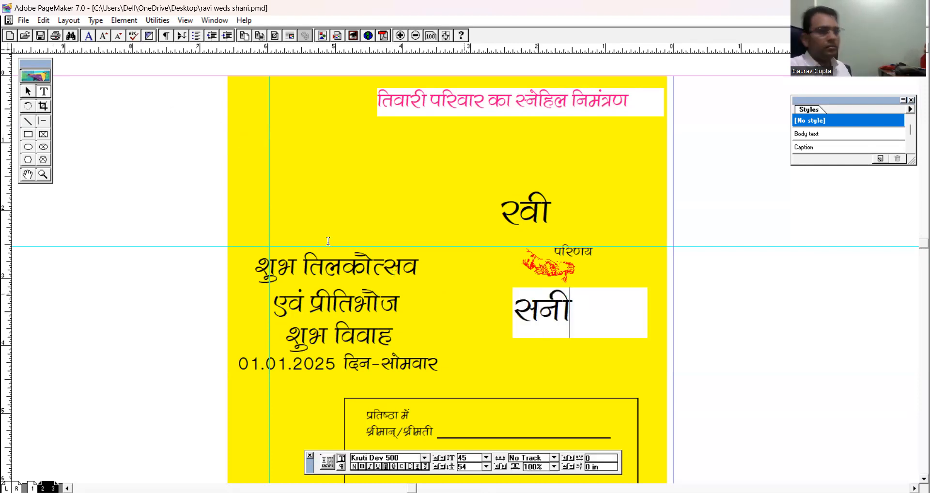
pyautogui.click(28, 91)
pyautogui.moveTo(546, 310); pyautogui.dragTo(586, 311)
pyautogui.click(747, 324)
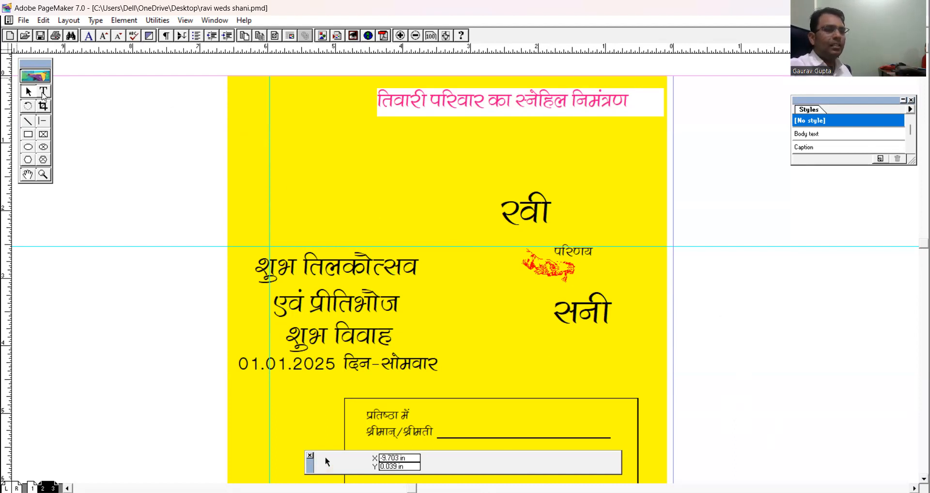
# Move "शुभ विवाह" and its date line lower together, and place a copy of the date line under "एवं प्रीतिभोज".
pyautogui.click(43, 93)
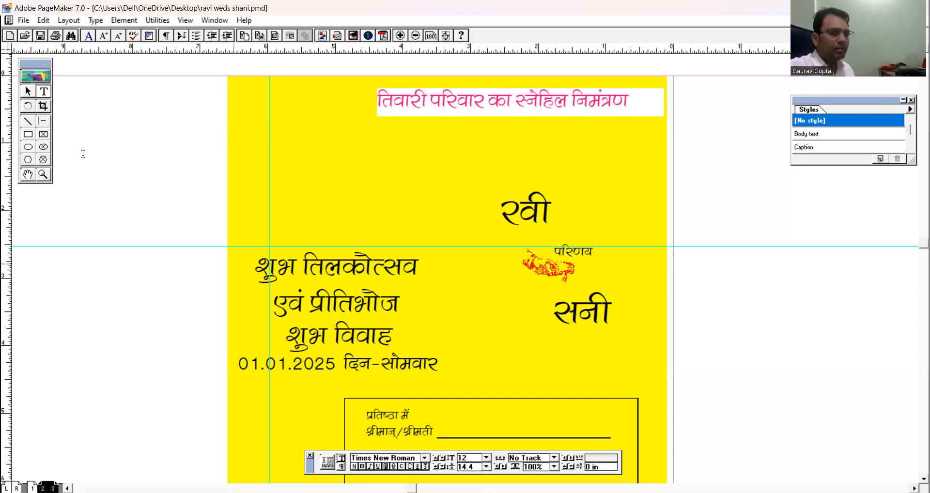
pyautogui.click(25, 93)
pyautogui.click(338, 334)
pyautogui.keyDown('shift'); pyautogui.click(308, 370); pyautogui.keyUp('shift')
pyautogui.moveTo(330, 341); pyautogui.dragTo(331, 378)
pyautogui.click(175, 354)
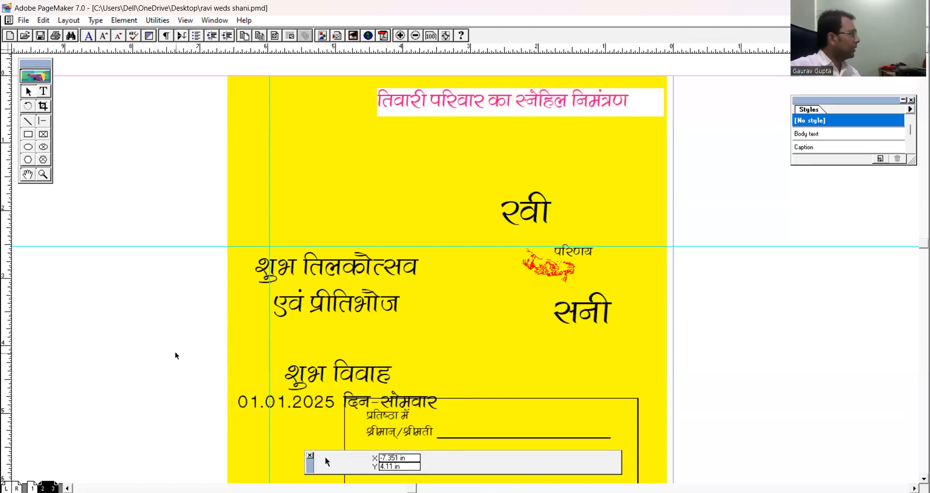
pyautogui.click(290, 404)
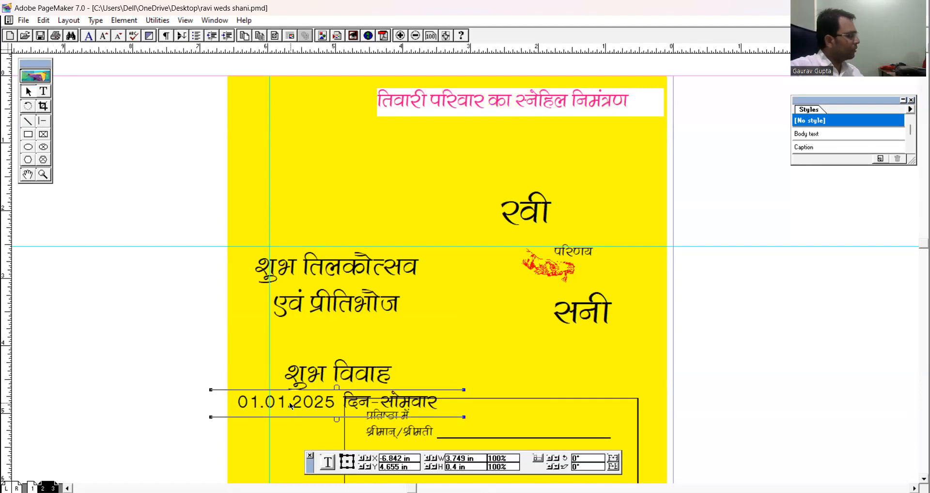
pyautogui.moveTo(289, 402); pyautogui.dragTo(287, 336)
# Change the date below "शुभ विवाह" to 11.01.2025.
pyautogui.click(44, 91)
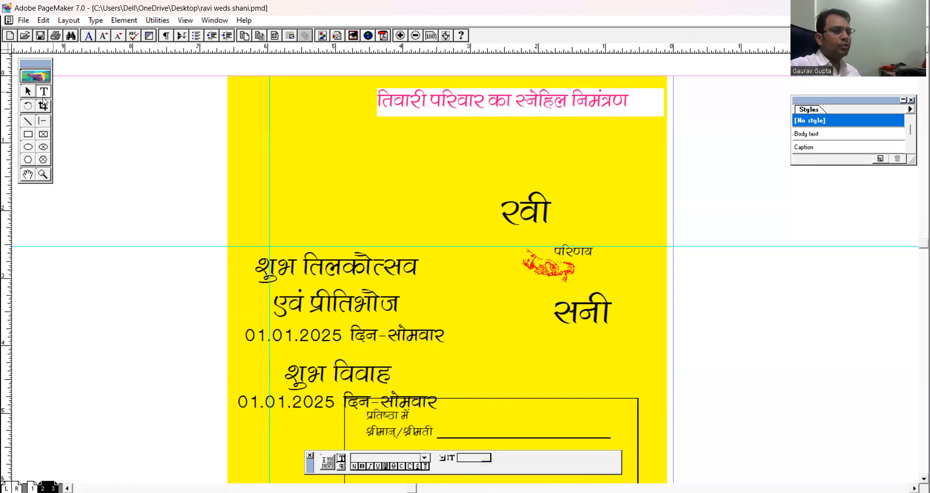
pyautogui.scroll(-5, 258, 150)
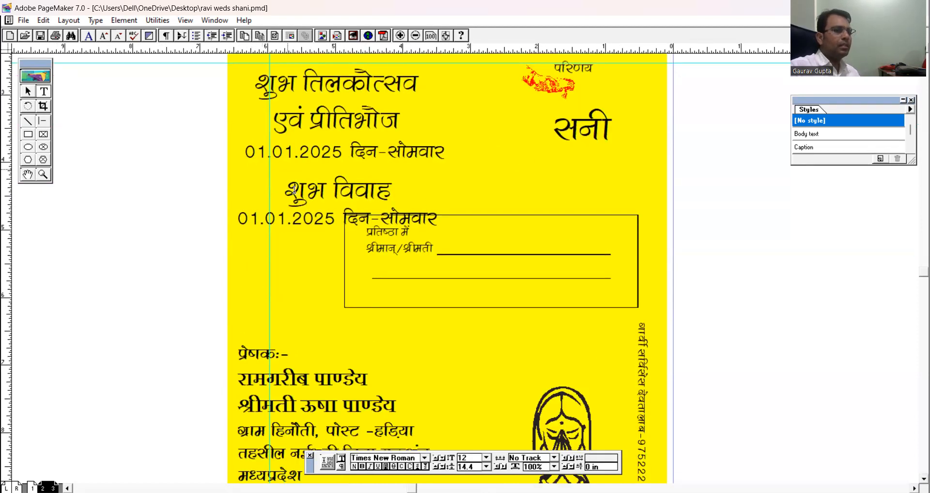
pyautogui.click(256, 214)
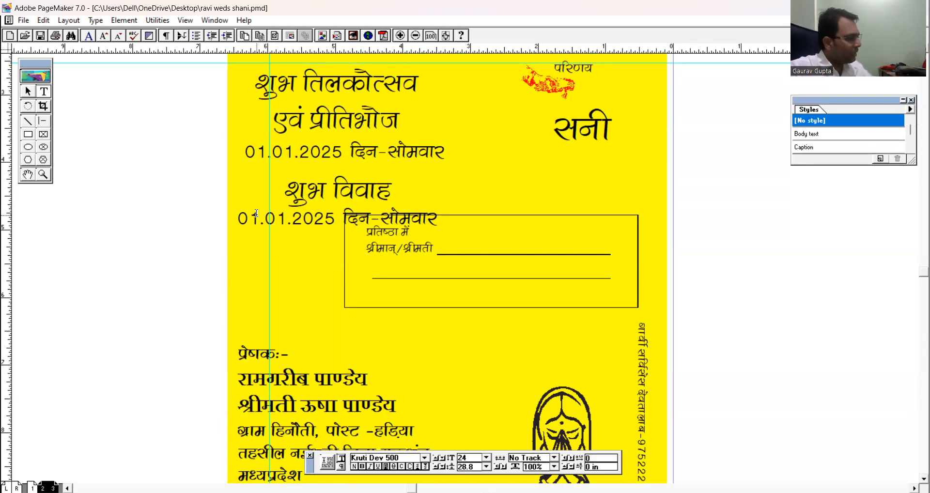
pyautogui.press('BackSpace')
pyautogui.press('BackSpace')
pyautogui.write('11')
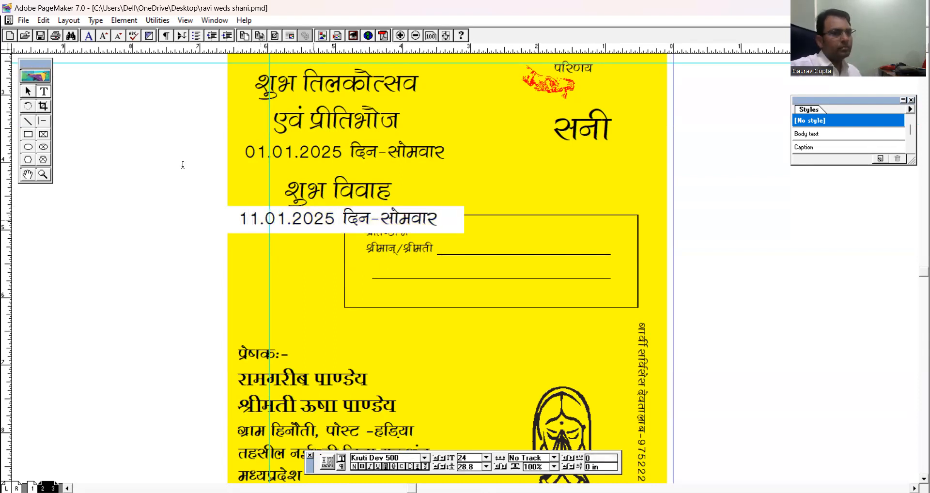
pyautogui.click(28, 91)
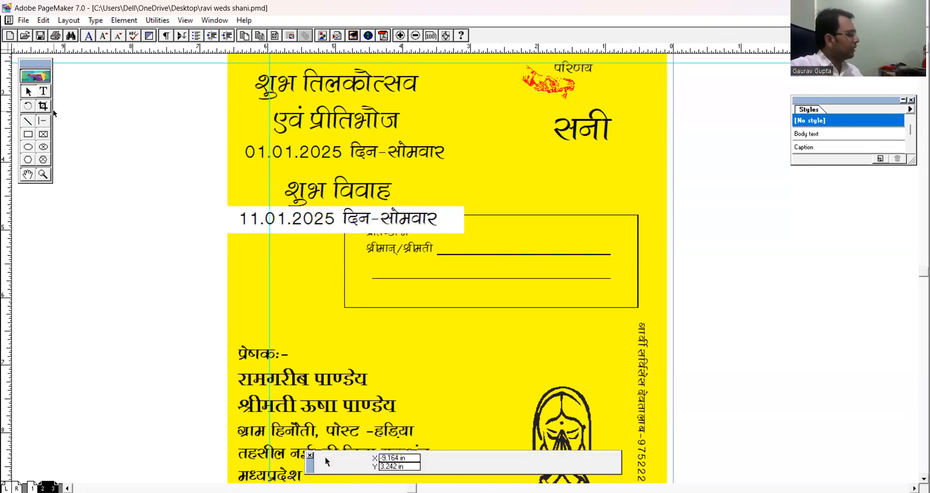
# Select the recipient box together with its "प्रतिष्ठा में" text and both lines, and group them.
pyautogui.click(292, 265)
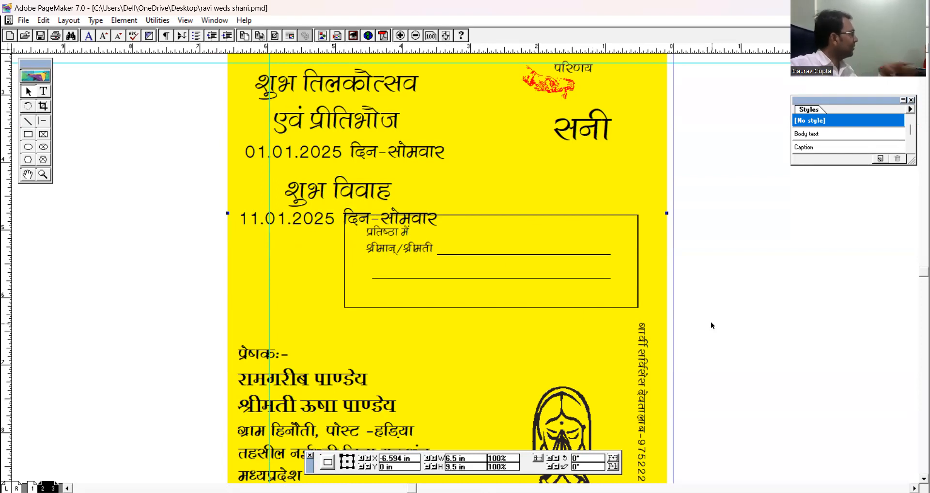
pyautogui.moveTo(717, 338); pyautogui.dragTo(331, 166)
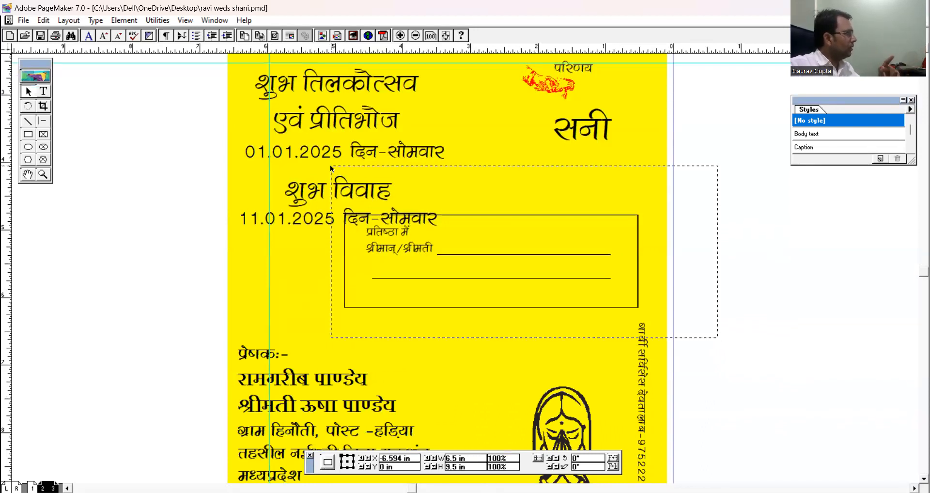
pyautogui.moveTo(330, 165); pyautogui.dragTo(330, 165)
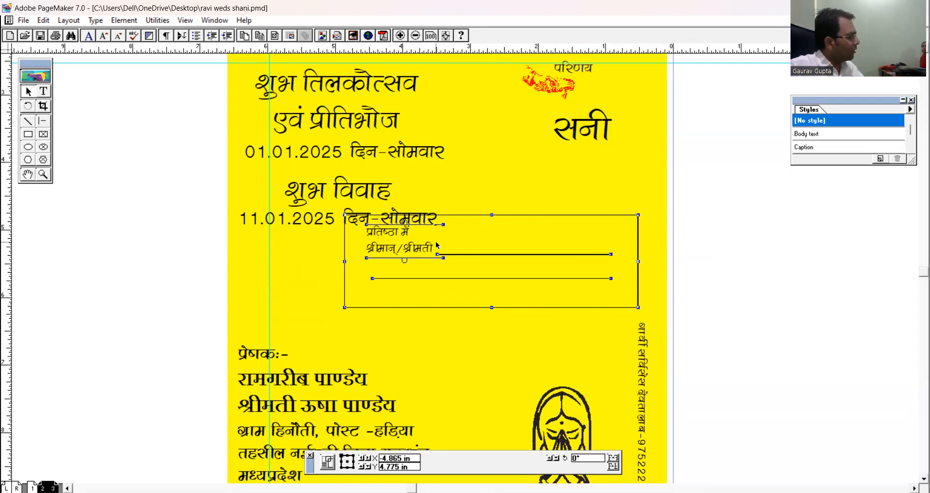
pyautogui.hotkey('ctrl', 'g')
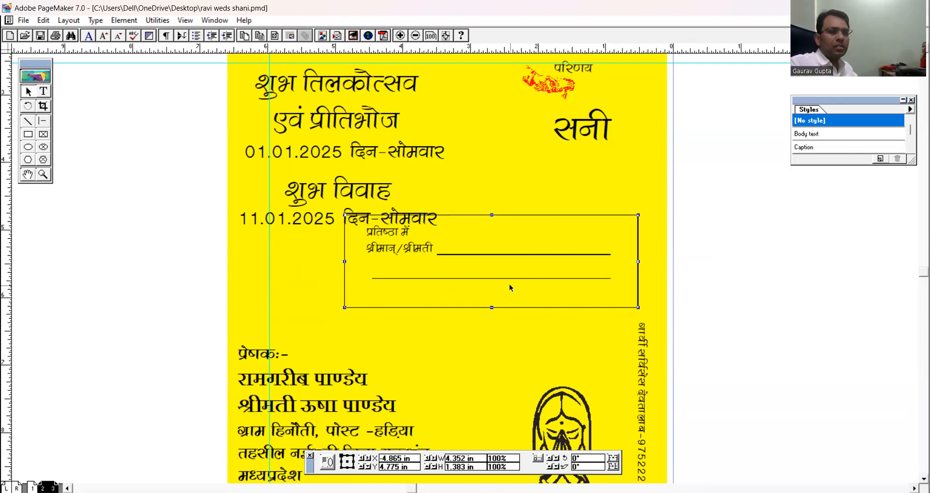
# Move the grouped recipient box below the 11.01.2025 date line and shift it slightly left.
pyautogui.moveTo(413, 245); pyautogui.dragTo(393, 271)
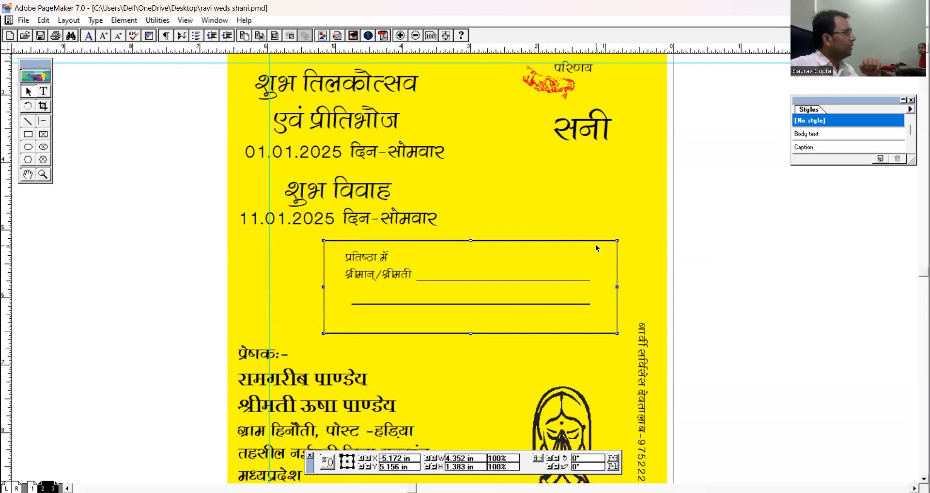
pyautogui.click(706, 239)
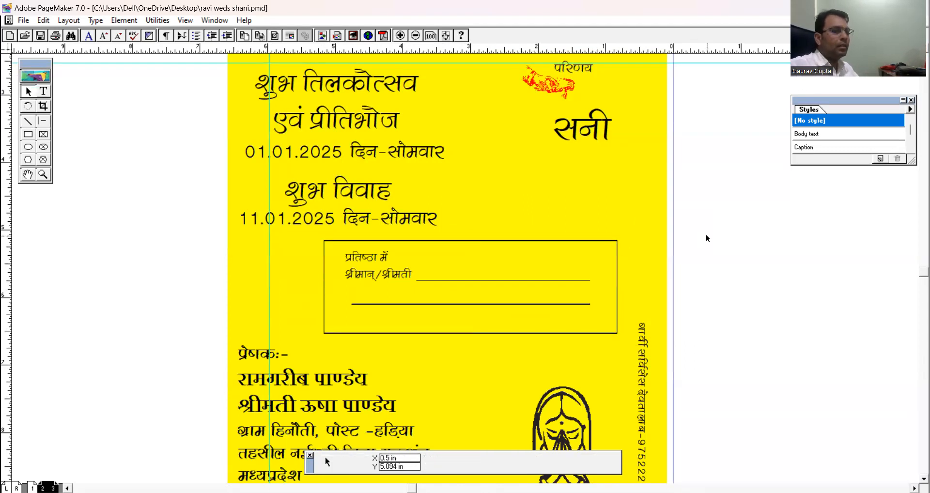
pyautogui.moveTo(402, 277); pyautogui.dragTo(375, 267)
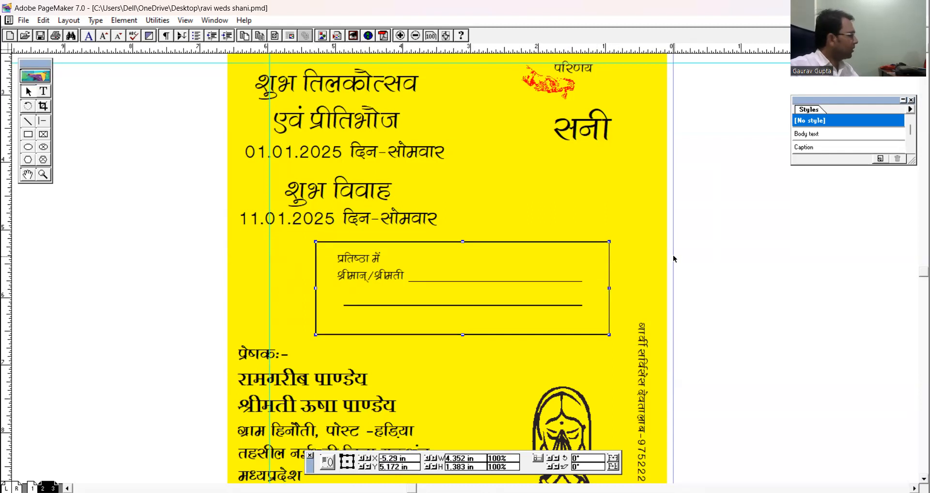
pyautogui.click(144, 223)
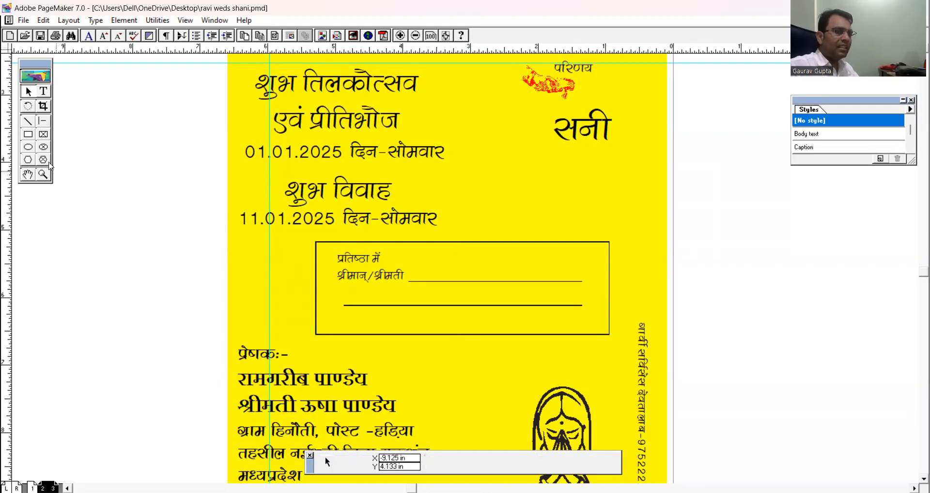
# Draw a rectangle about 0.93 by 0.61 in on the pasteboard left of the card, and delete the overlong extra rectangle.
pyautogui.click(28, 135)
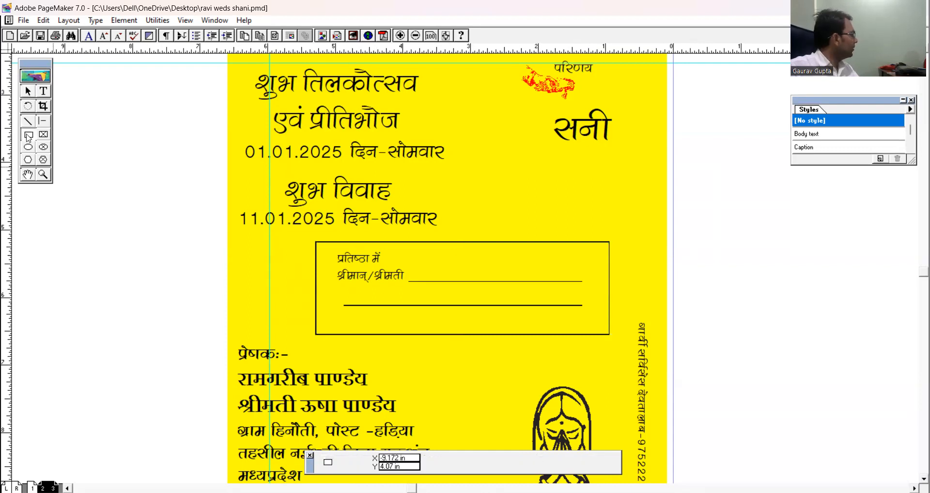
pyautogui.moveTo(72, 222); pyautogui.dragTo(917, 283)
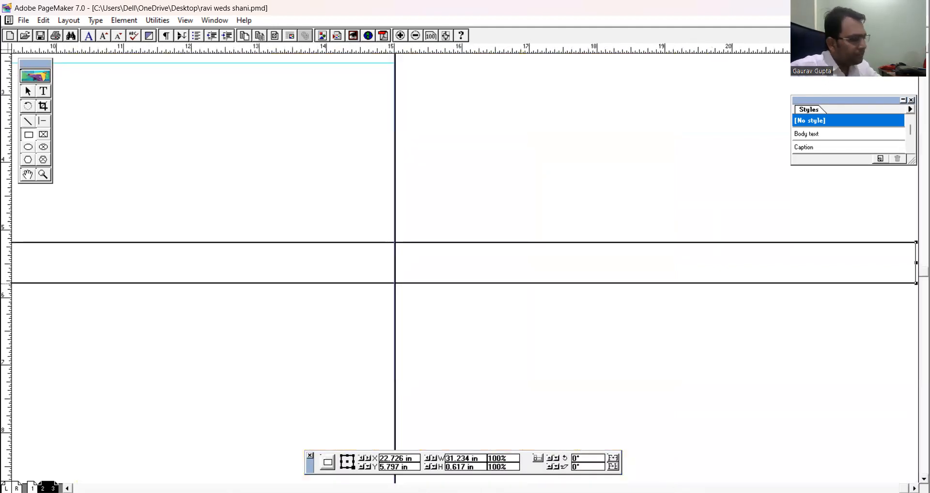
pyautogui.hotkey('ctrl', '0')
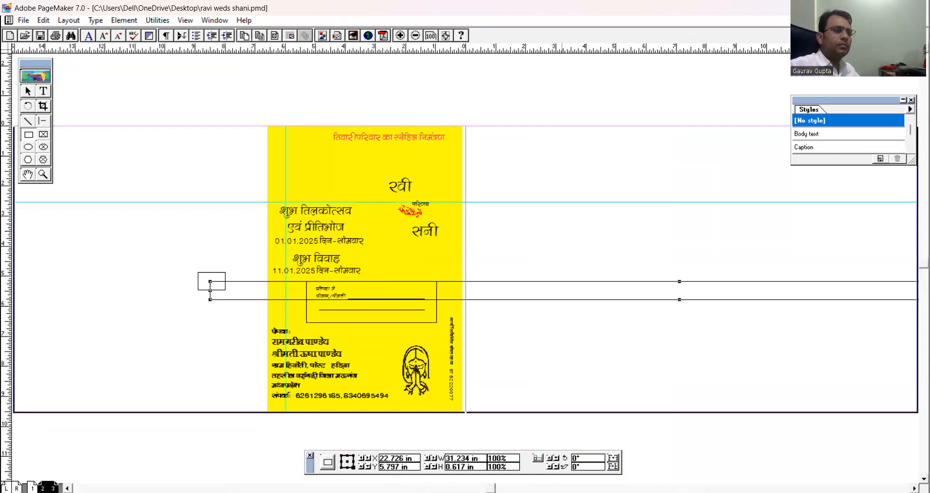
pyautogui.click(28, 88)
pyautogui.click(243, 284)
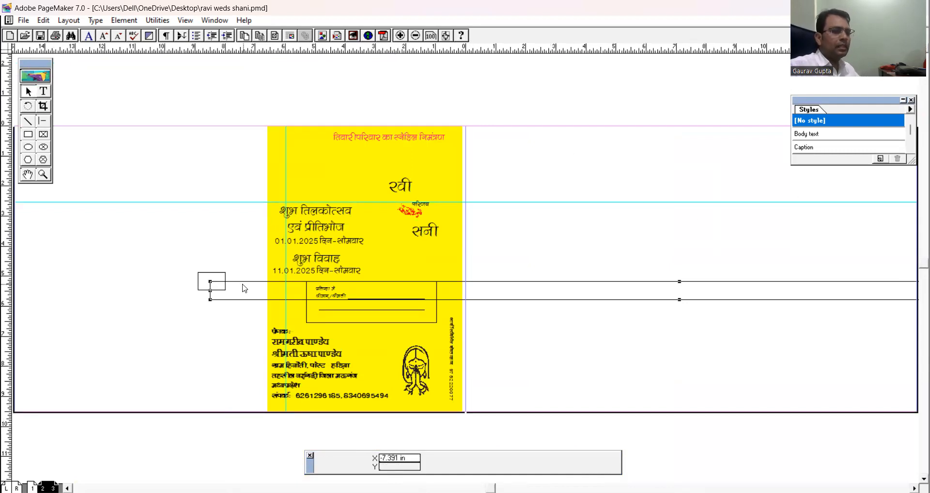
pyautogui.press('Delete')
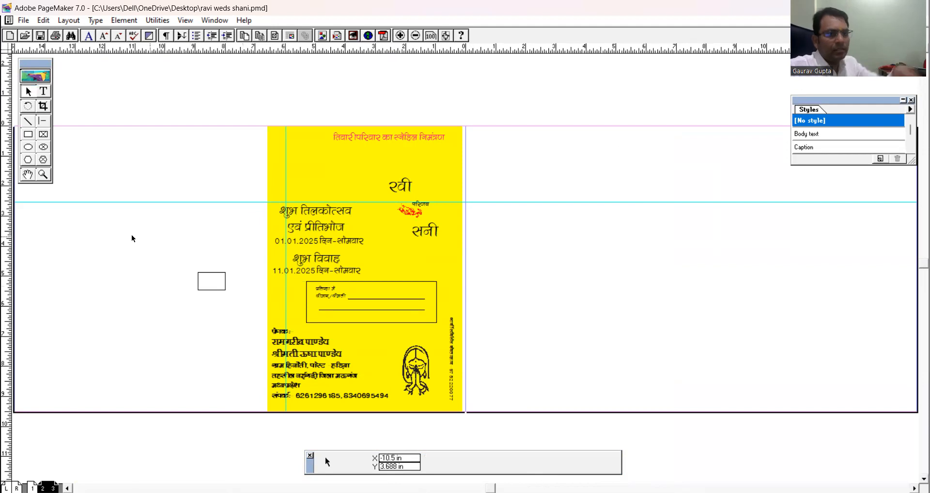
# Enlarge the small rectangle left of the card to about 1.44 by 0.99 in.
pyautogui.click(43, 174)
pyautogui.moveTo(172, 224); pyautogui.dragTo(557, 379)
pyautogui.click(28, 93)
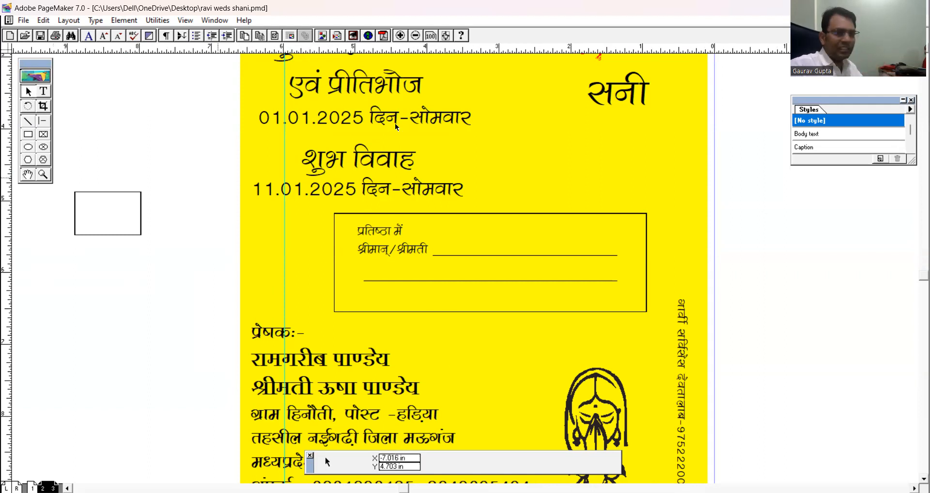
pyautogui.click(27, 92)
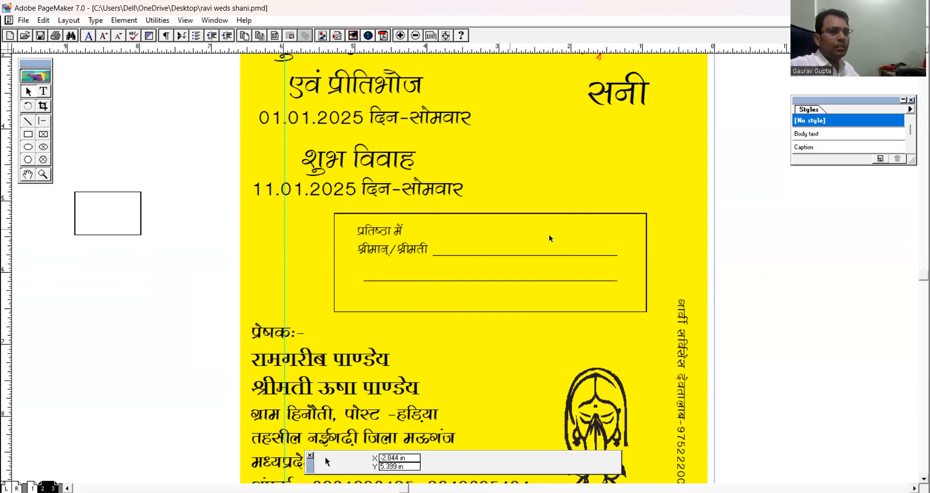
pyautogui.moveTo(754, 342); pyautogui.dragTo(304, 187)
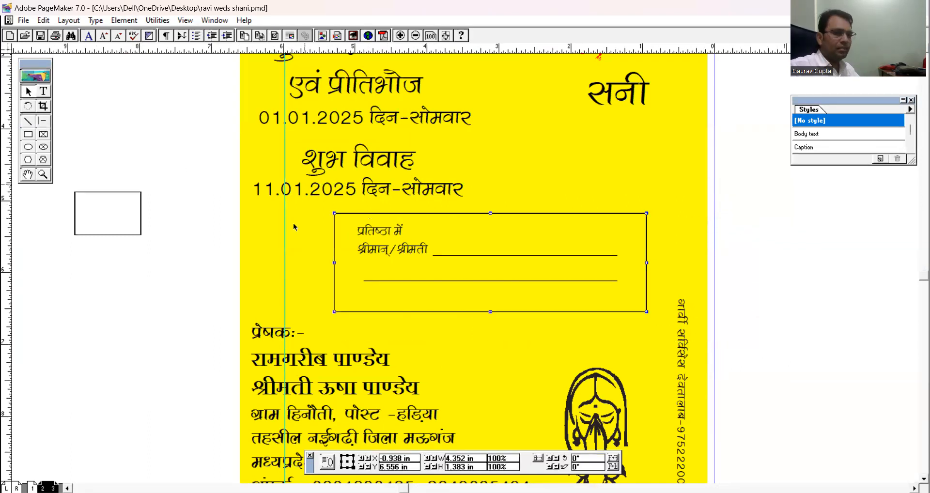
pyautogui.click(156, 310)
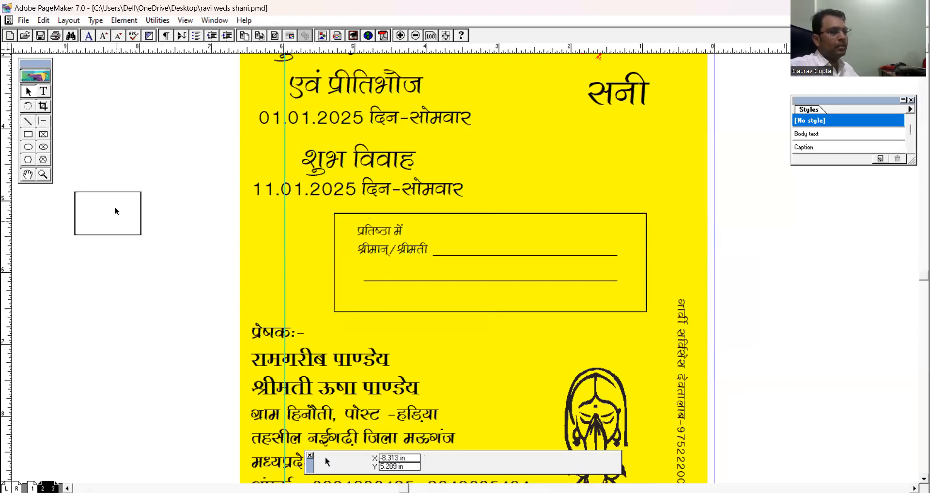
pyautogui.click(107, 194)
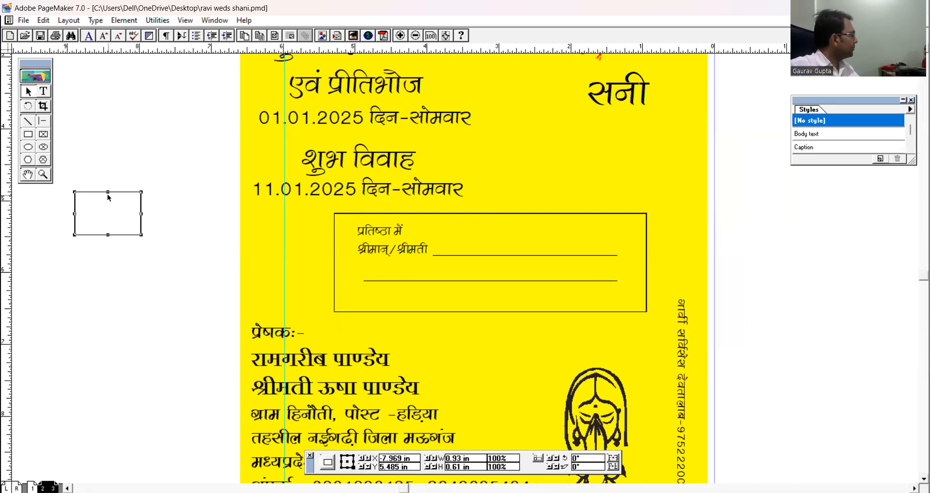
pyautogui.moveTo(140, 236); pyautogui.dragTo(177, 263)
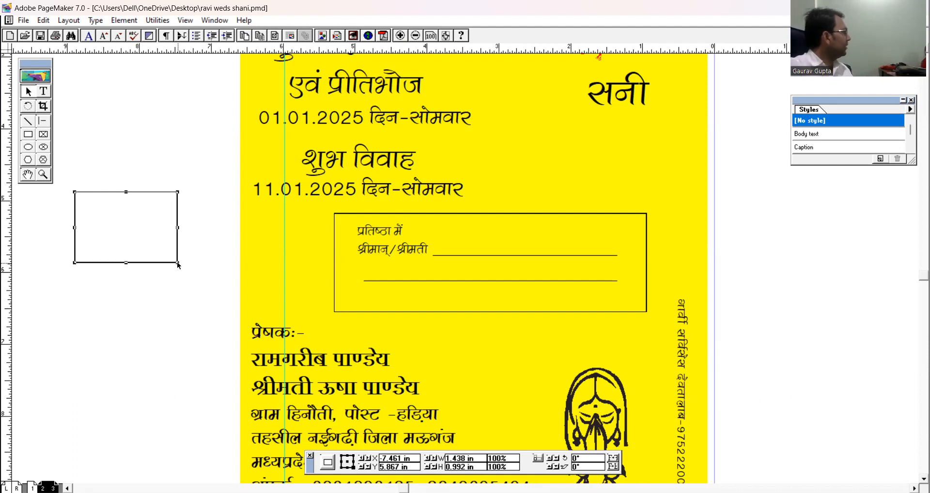
pyautogui.click(150, 304)
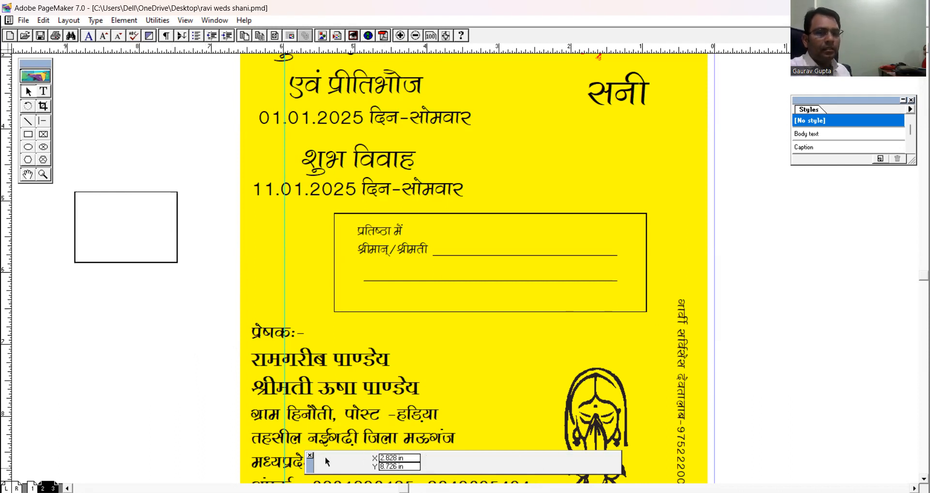
# Replace the second part of the first sender's given name and the surname on the line below "प्रेषक:-".
pyautogui.scroll(-3, 643, 257)
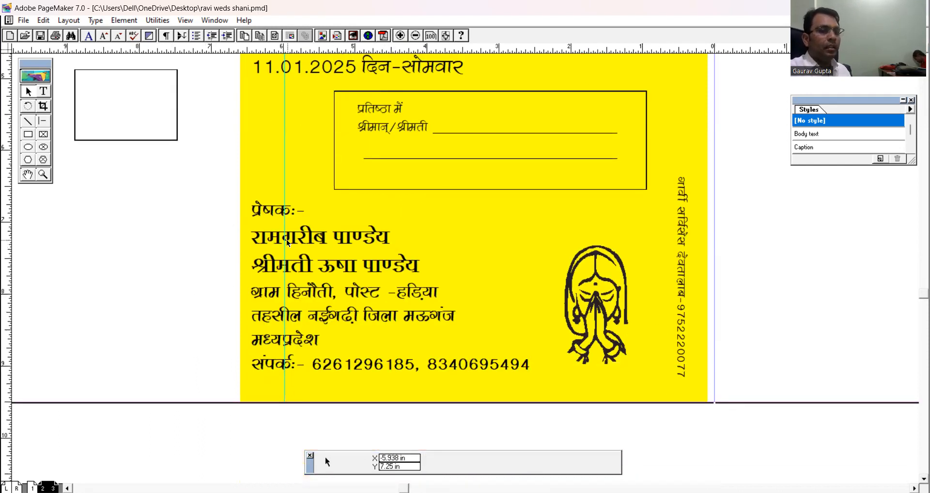
pyautogui.click(44, 92)
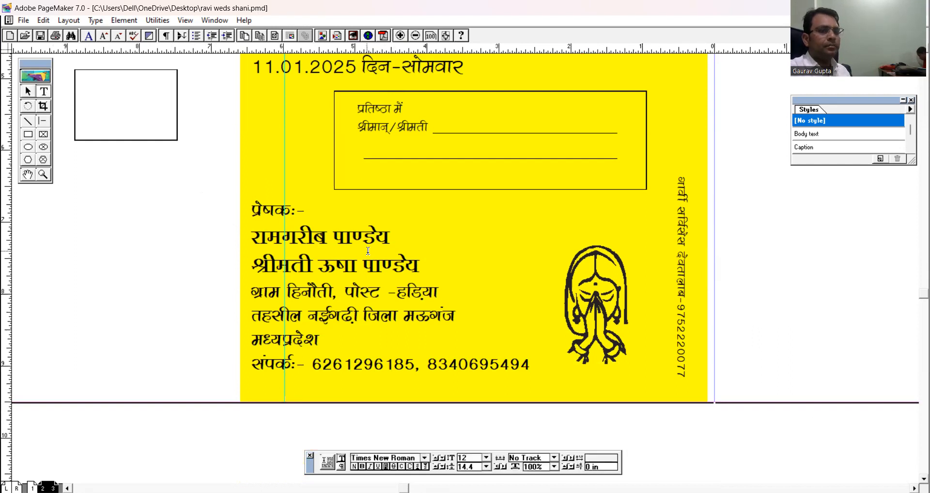
pyautogui.doubleClick(336, 234)
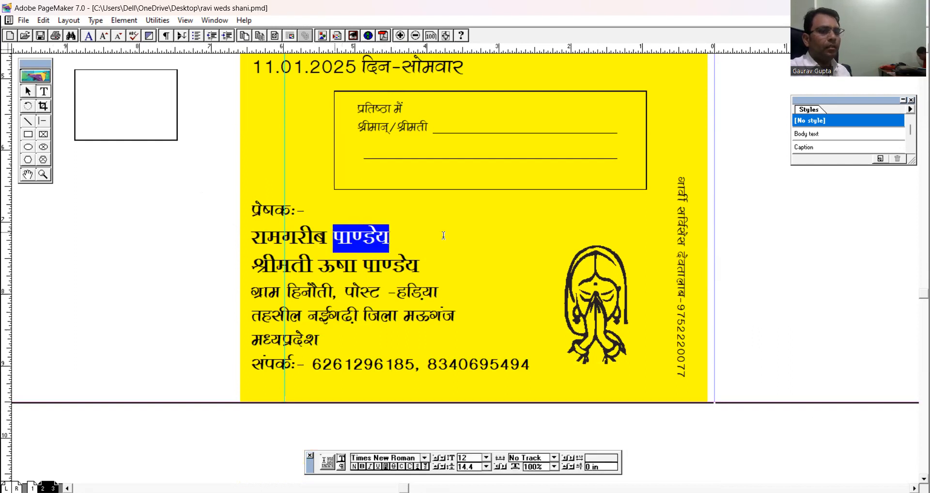
pyautogui.doubleClick(256, 236)
pyautogui.keyDown('shift'); pyautogui.click(412, 234); pyautogui.keyUp('shift')
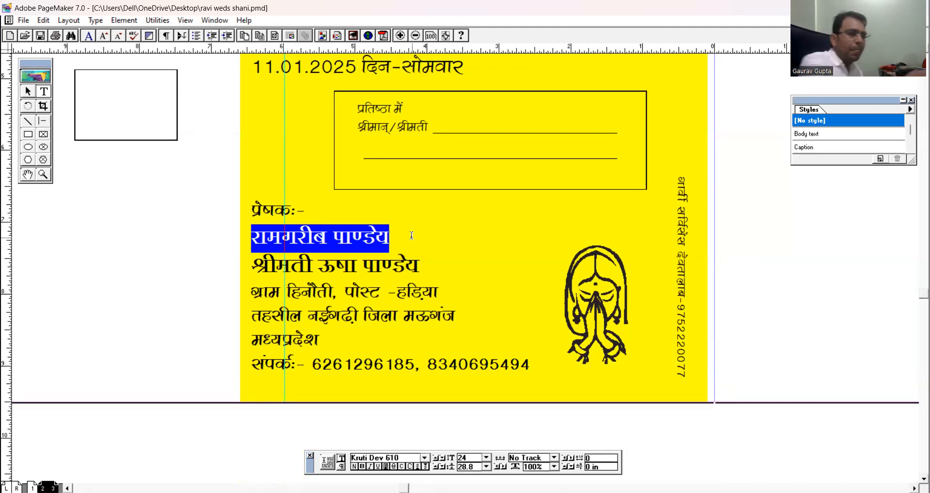
pyautogui.click(327, 238)
pyautogui.moveTo(327, 238); pyautogui.dragTo(285, 231)
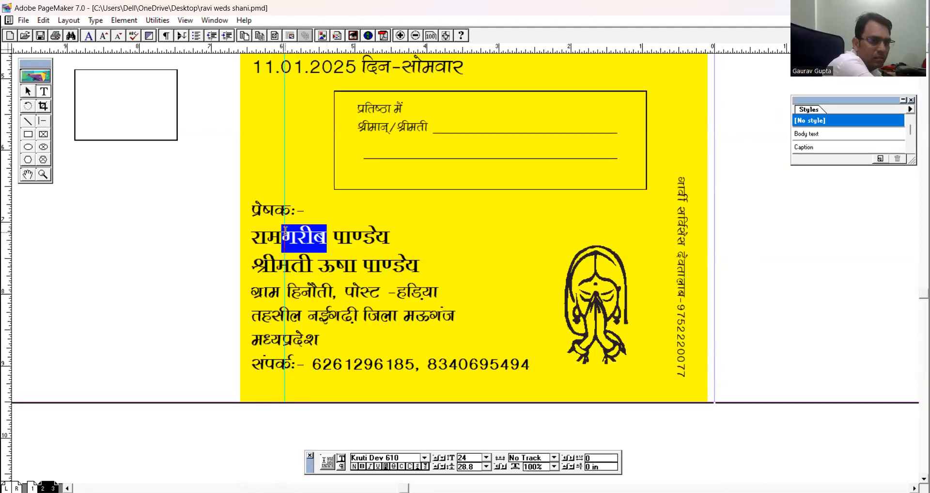
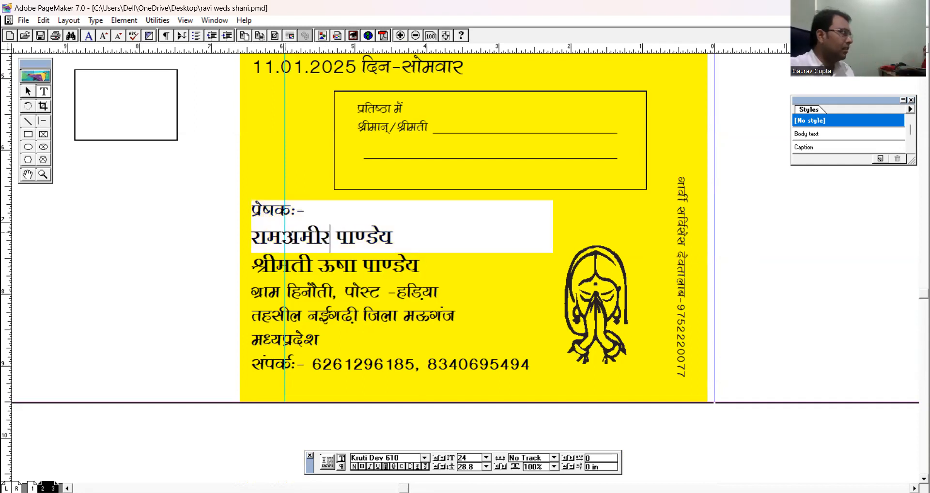
pyautogui.moveTo(337, 233); pyautogui.dragTo(393, 236)
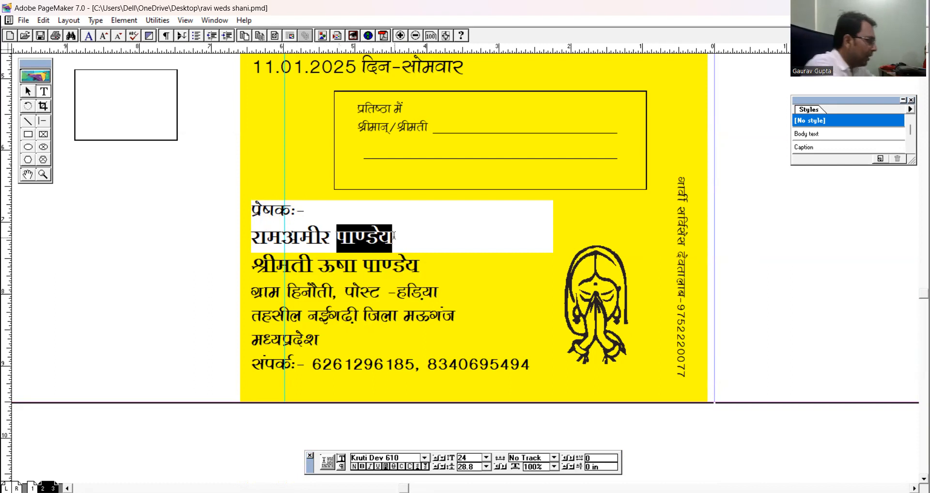
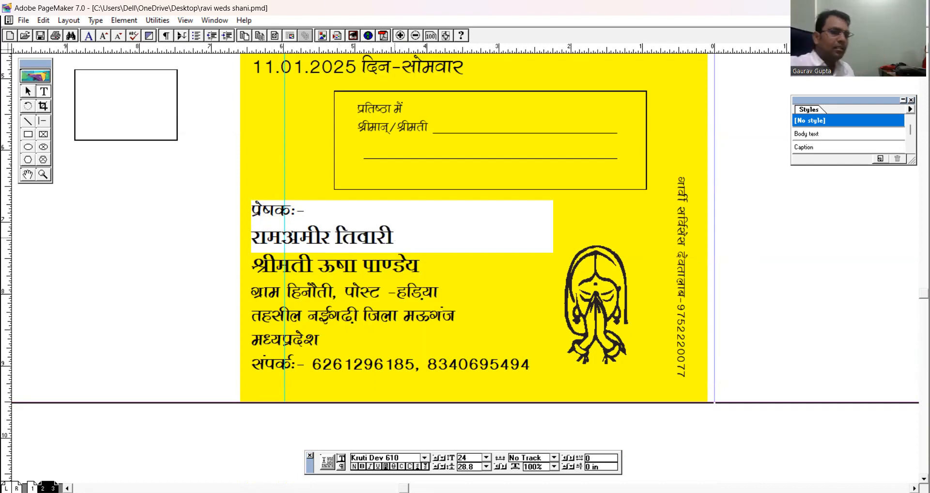
# Change the given name and surname on the second sender line, the one beginning with "श्रीमती".
pyautogui.click(334, 265)
pyautogui.press('BackSpace')
pyautogui.write('v')
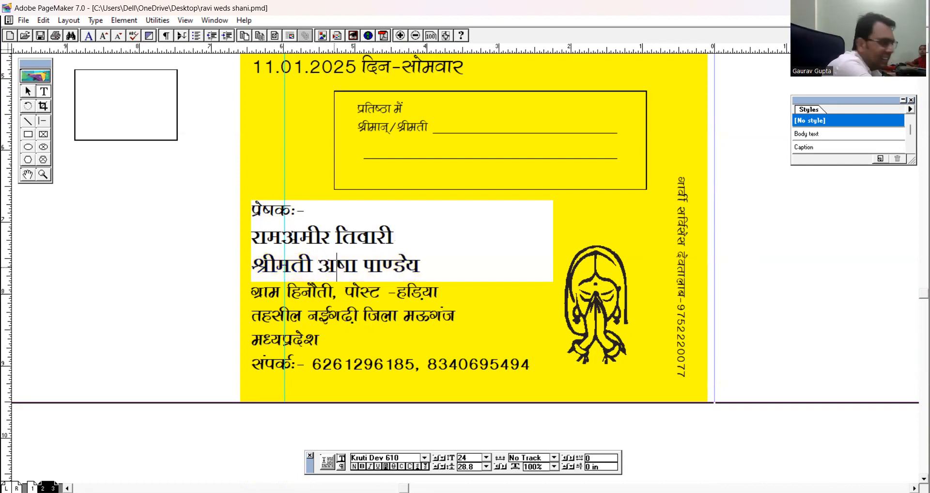
pyautogui.write('k')
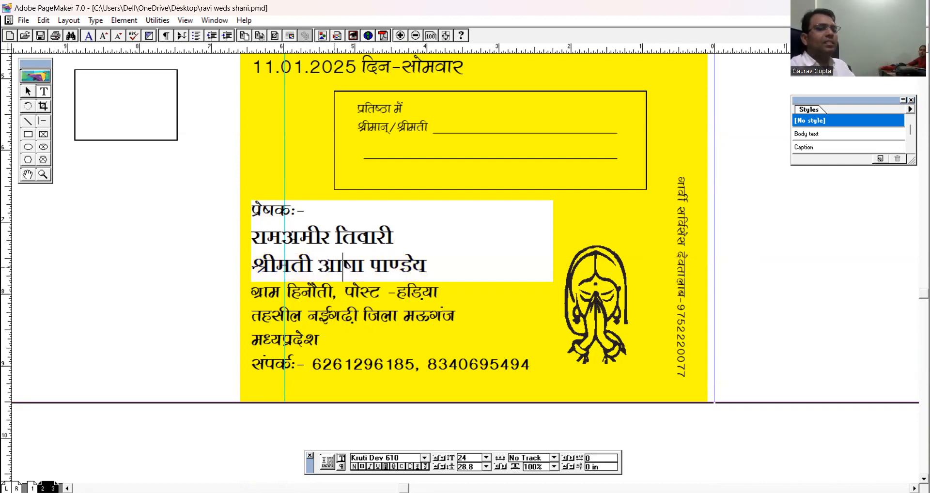
pyautogui.click(27, 90)
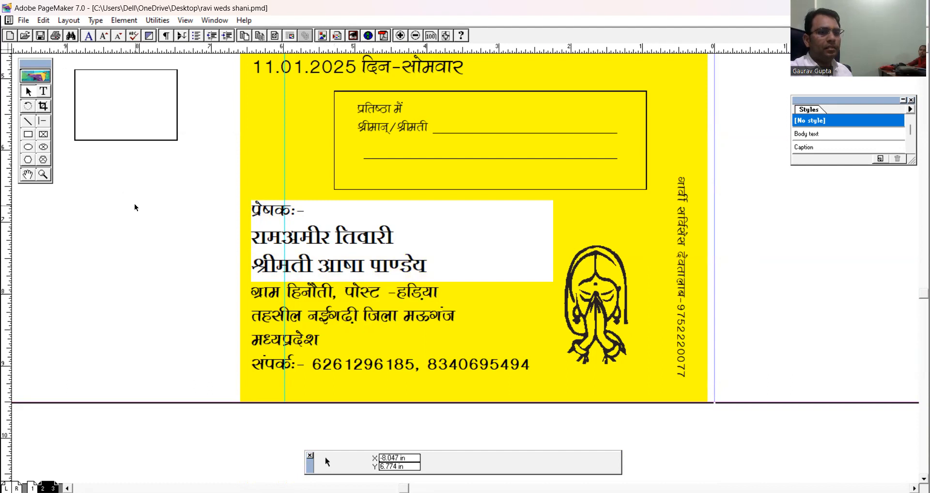
pyautogui.click(43, 91)
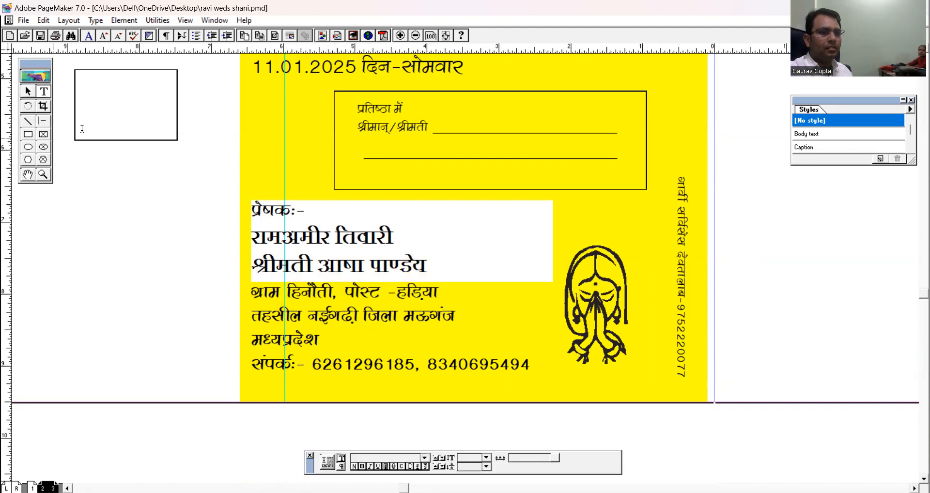
pyautogui.doubleClick(375, 259)
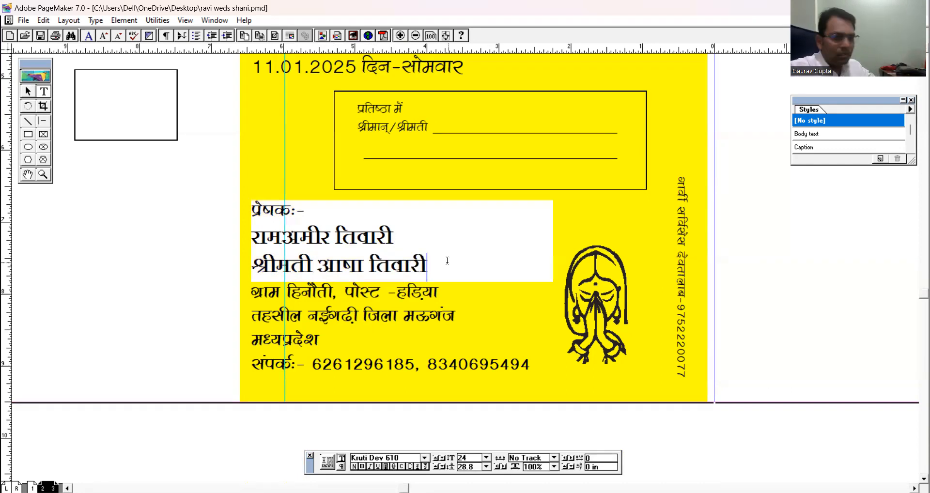
pyautogui.click(28, 91)
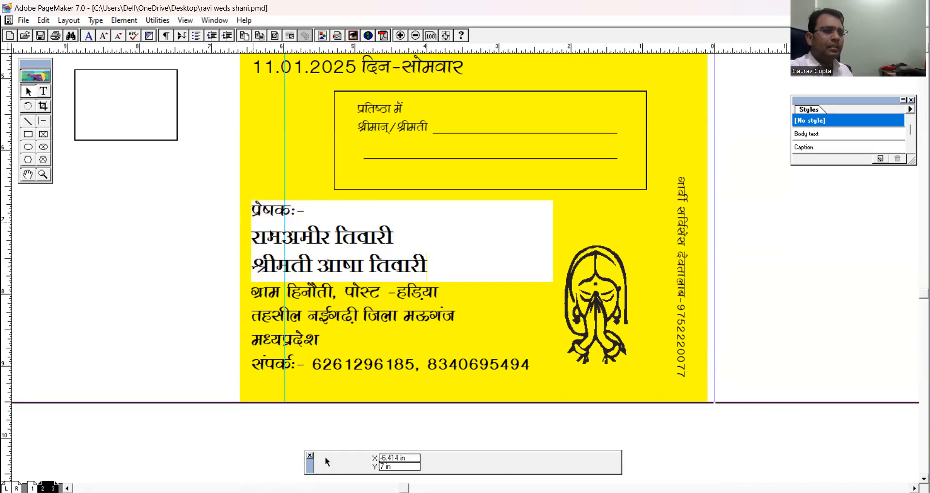
pyautogui.click(333, 264)
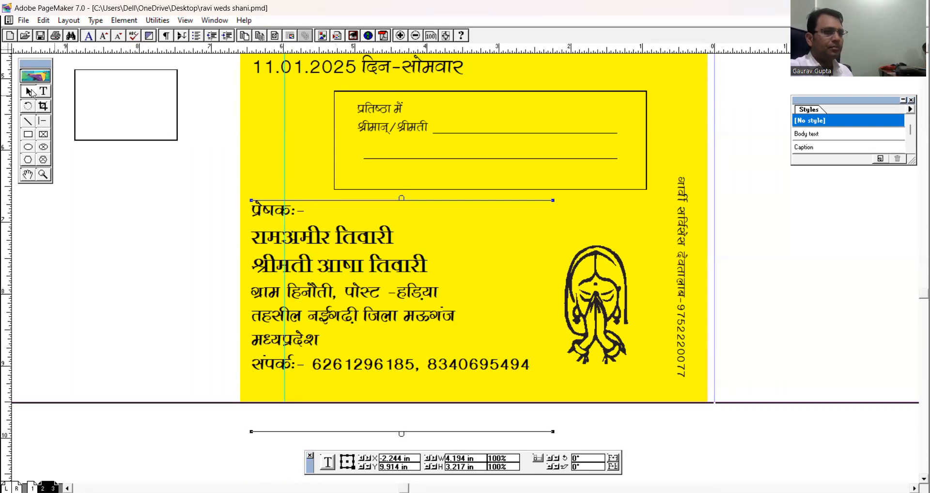
pyautogui.click(153, 218)
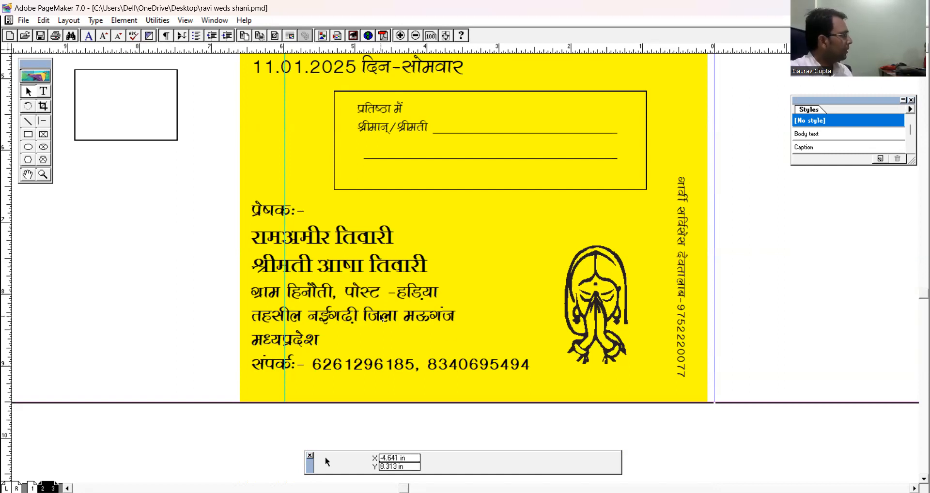
# Select the yellow background with all the card's text and artwork, and group them into one object.
pyautogui.hotkey('ctrl', '0')
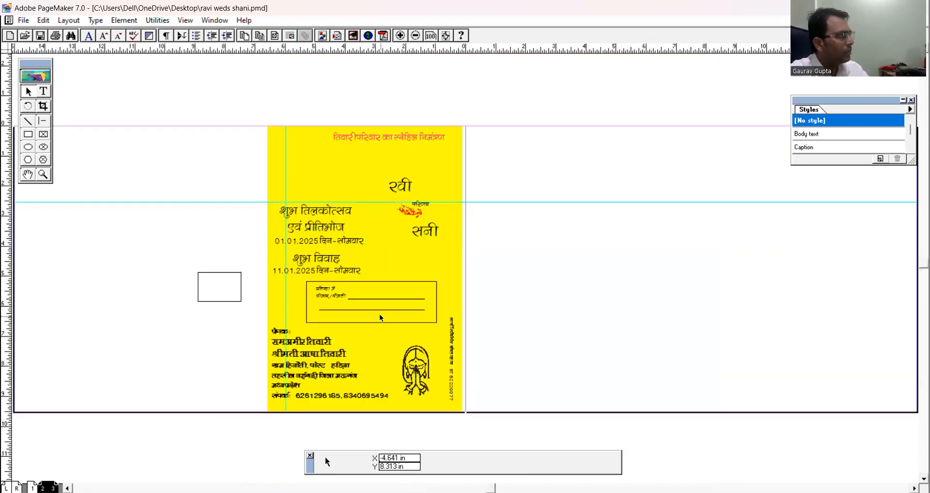
pyautogui.click(27, 91)
pyautogui.moveTo(247, 103); pyautogui.dragTo(523, 433)
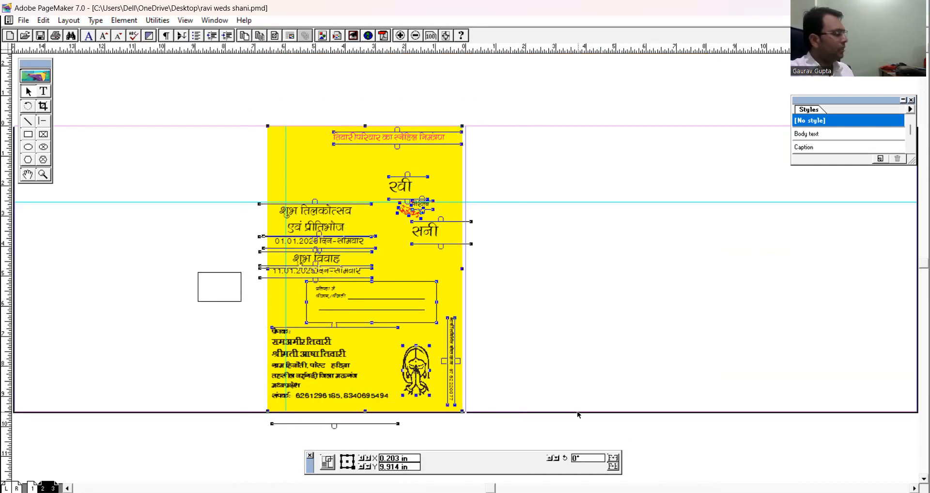
pyautogui.hotkey('ctrl', 'g')
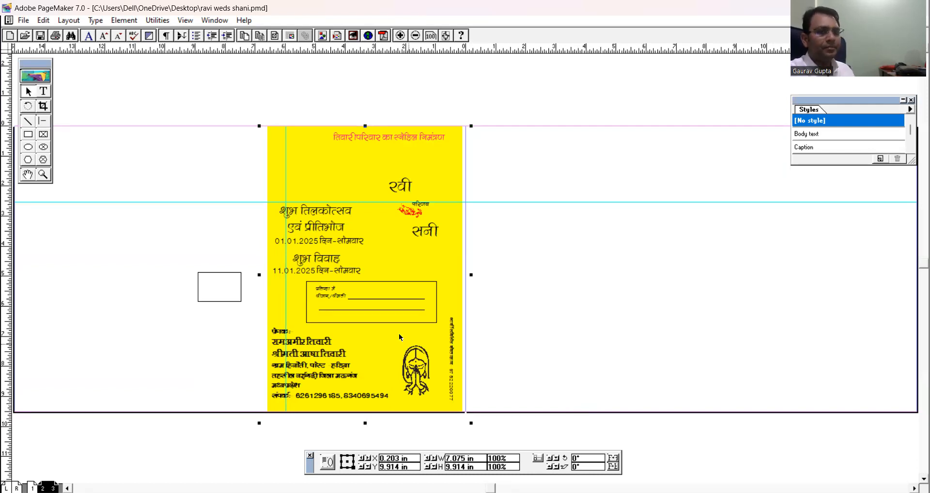
# Deselect the grouped card and create a new blank publication with the default document setup.
pyautogui.click(201, 144)
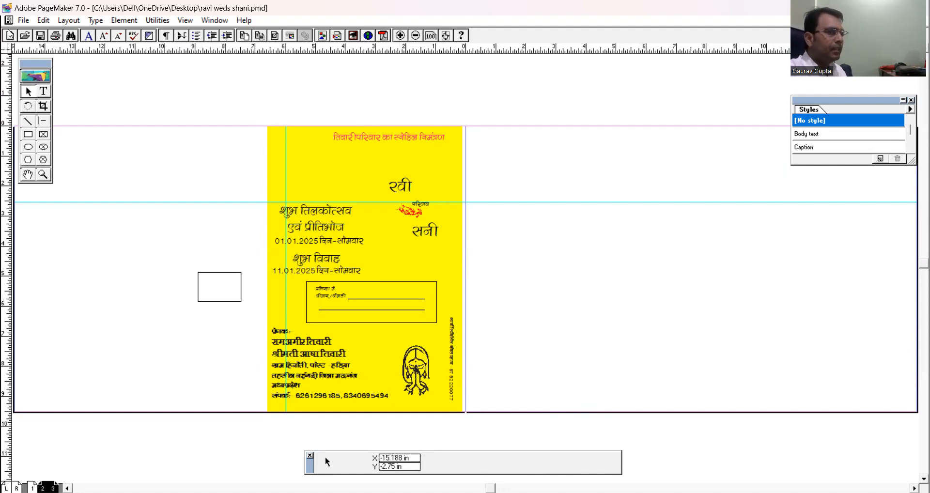
pyautogui.click(21, 21)
pyautogui.click(38, 207)
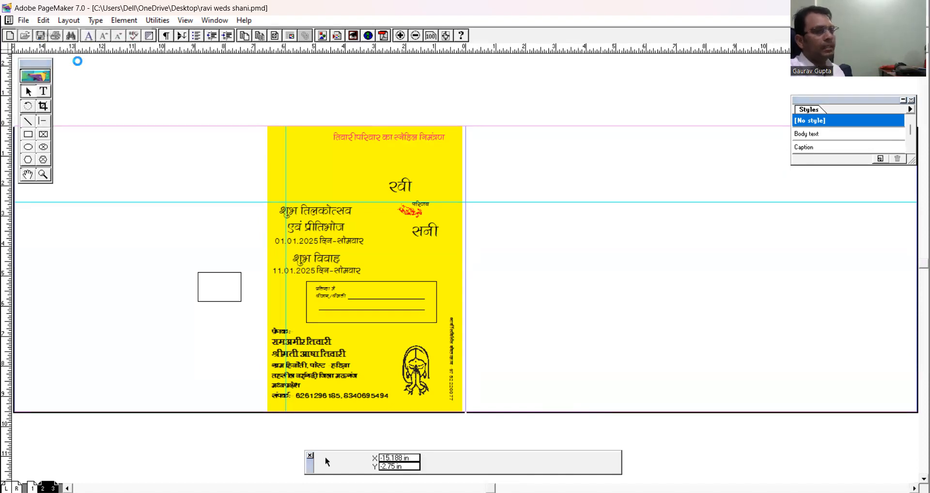
pyautogui.click(530, 153)
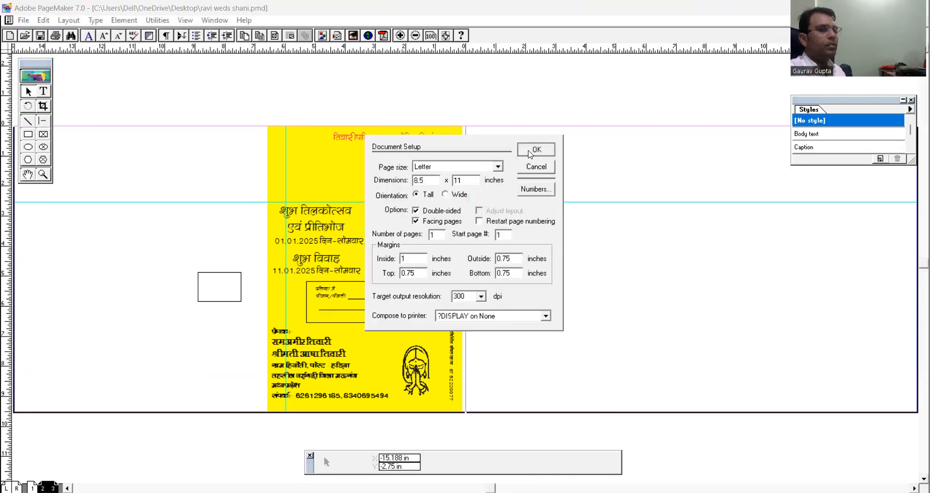
# In the document setup, choose the A4 page size with wide orientation.
pyautogui.click(19, 21)
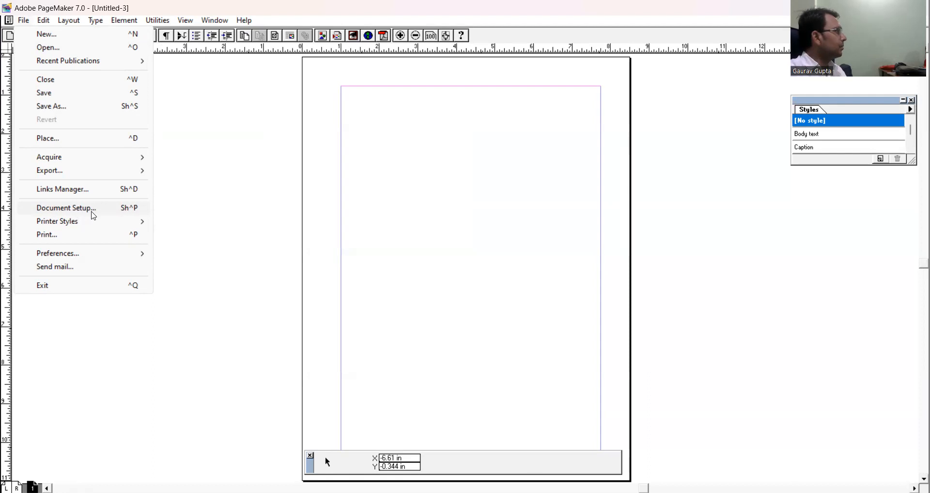
pyautogui.click(438, 219)
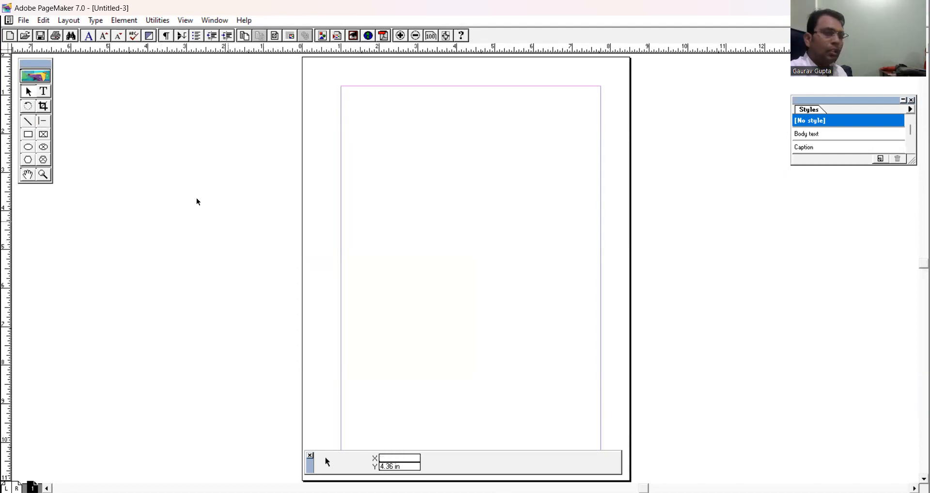
pyautogui.click(26, 21)
pyautogui.click(54, 207)
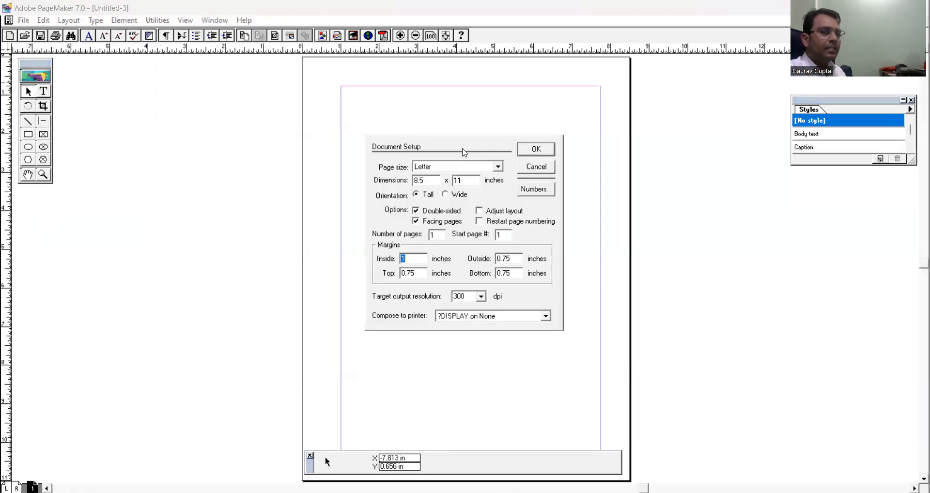
pyautogui.click(451, 168)
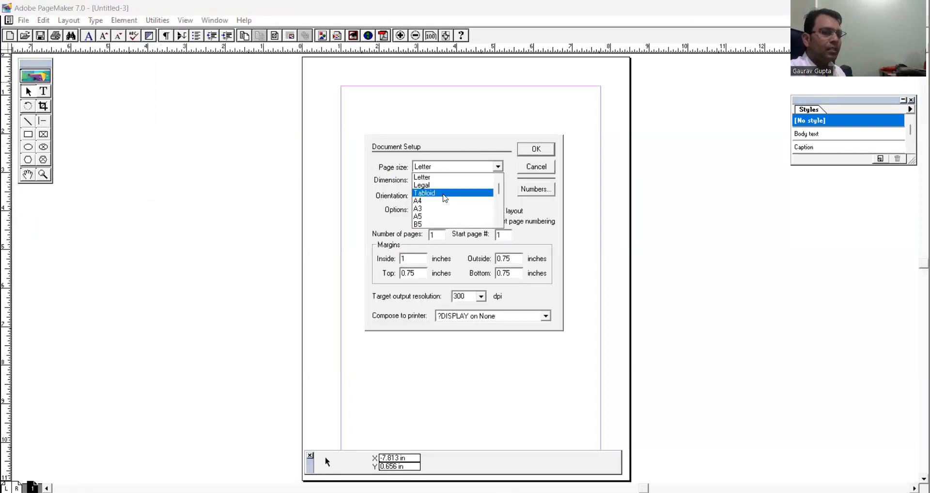
pyautogui.click(441, 207)
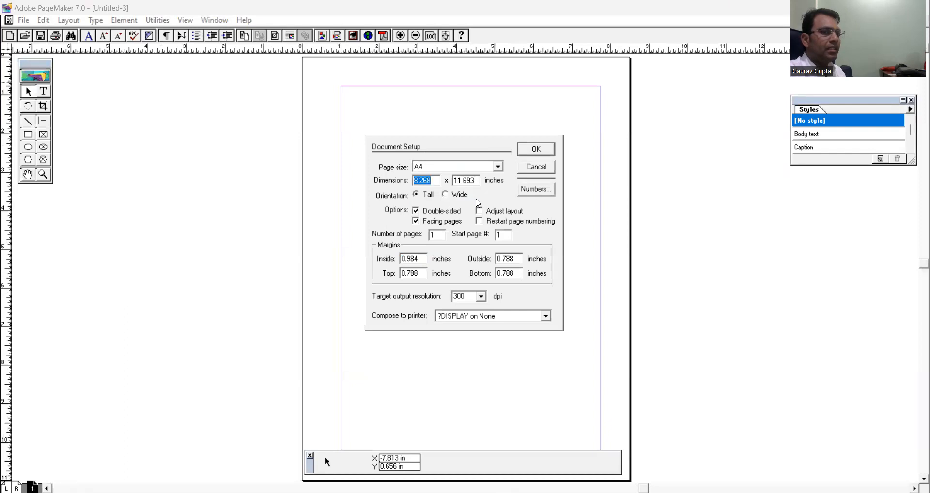
pyautogui.click(445, 195)
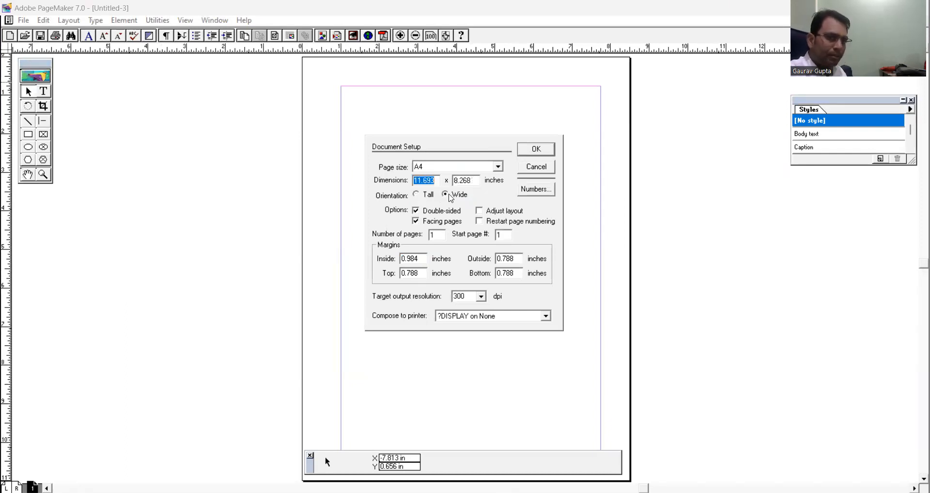
# Set the inside, outside, top and bottom margins to 0 inches and apply the document setup.
pyautogui.moveTo(422, 260); pyautogui.dragTo(393, 257)
pyautogui.write('0')
pyautogui.press('Tab')
pyautogui.write('0')
pyautogui.press('Tab')
pyautogui.write('0')
pyautogui.press('Tab')
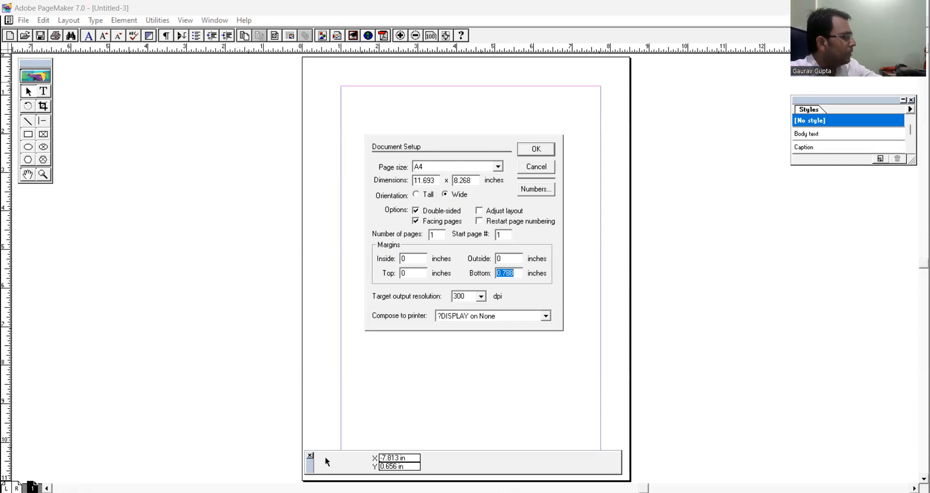
pyautogui.write('0')
pyautogui.click(529, 150)
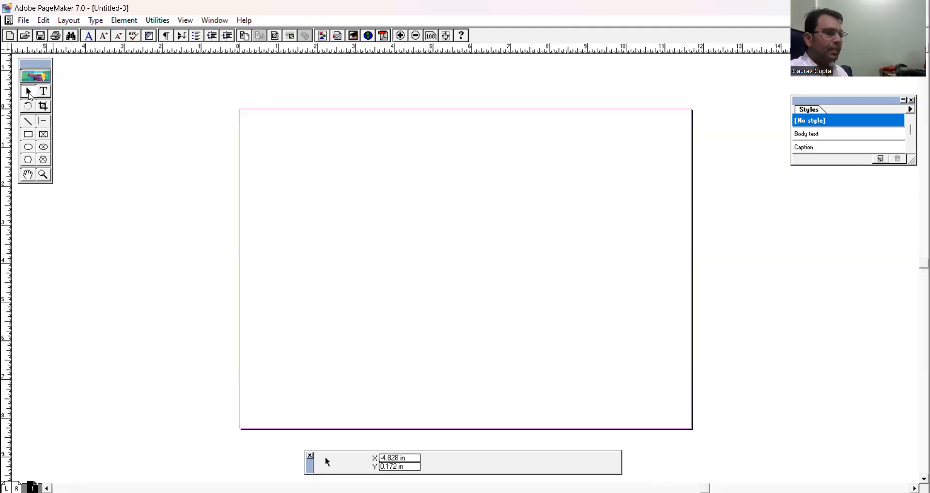
# Draw a rectangle covering the whole page, about 11.693 by 8.268 in.
pyautogui.click(30, 136)
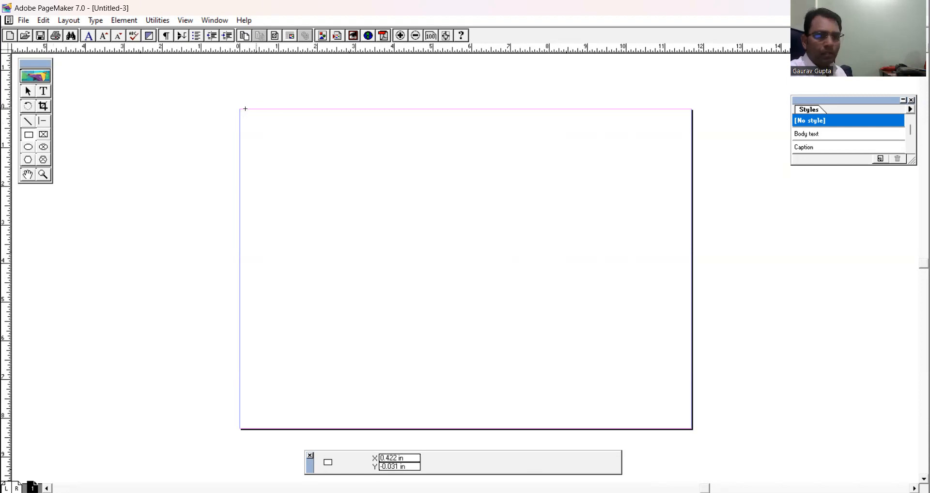
pyautogui.moveTo(240, 109); pyautogui.dragTo(589, 317)
pyautogui.moveTo(623, 345)
pyautogui.mouseDown()
pyautogui.moveTo(682, 394)
pyautogui.moveTo(692, 428)
pyautogui.mouseUp()
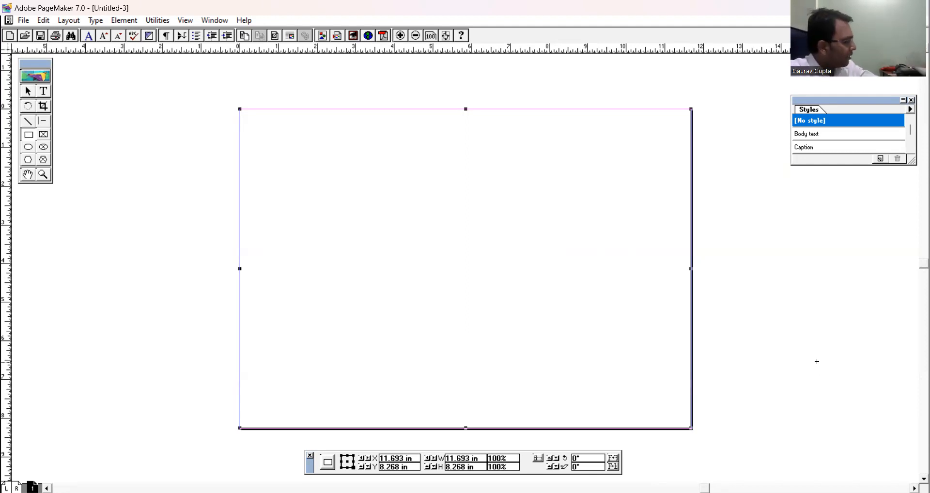
# Try Blue, Registration, Cyan, Green, Magenta and Red on the page rectangle, and settle on Yellow for both fill and outline.
pyautogui.hotkey('ctrl', 'j')
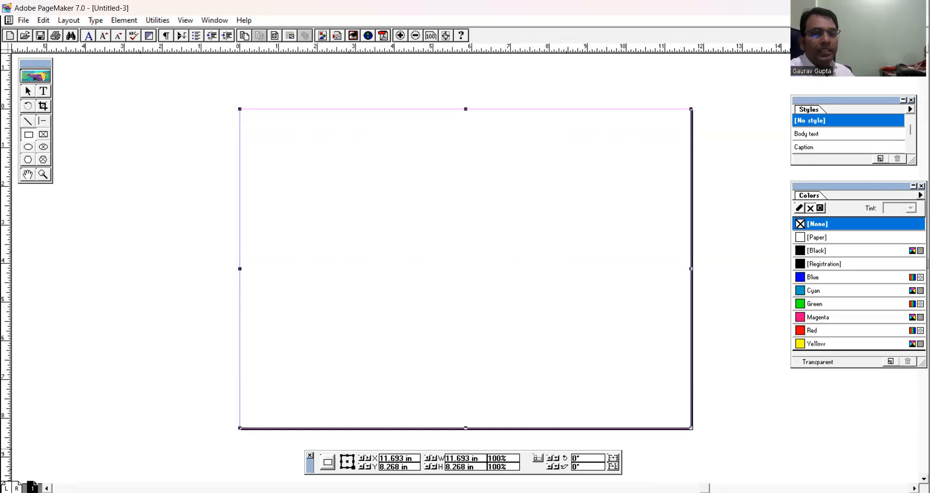
pyautogui.click(800, 282)
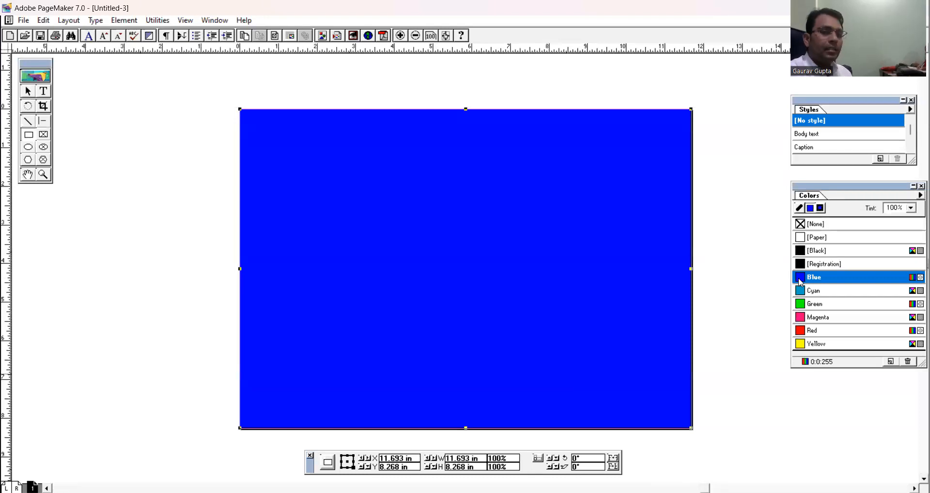
pyautogui.click(819, 208)
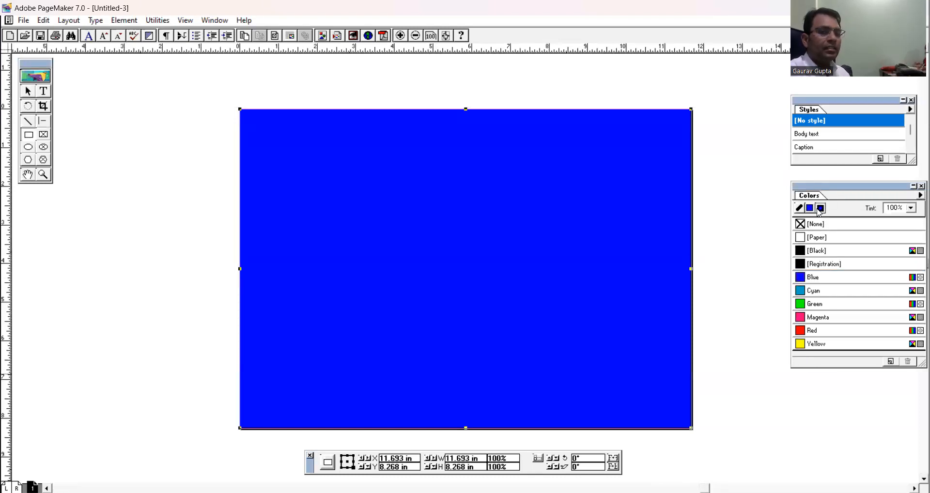
pyautogui.click(807, 265)
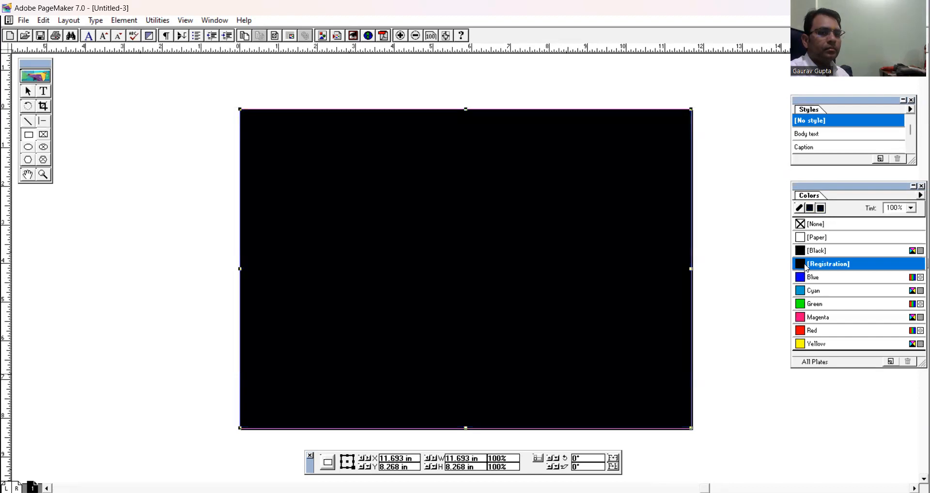
pyautogui.click(811, 290)
pyautogui.click(813, 307)
pyautogui.click(812, 318)
pyautogui.click(813, 331)
pyautogui.click(812, 345)
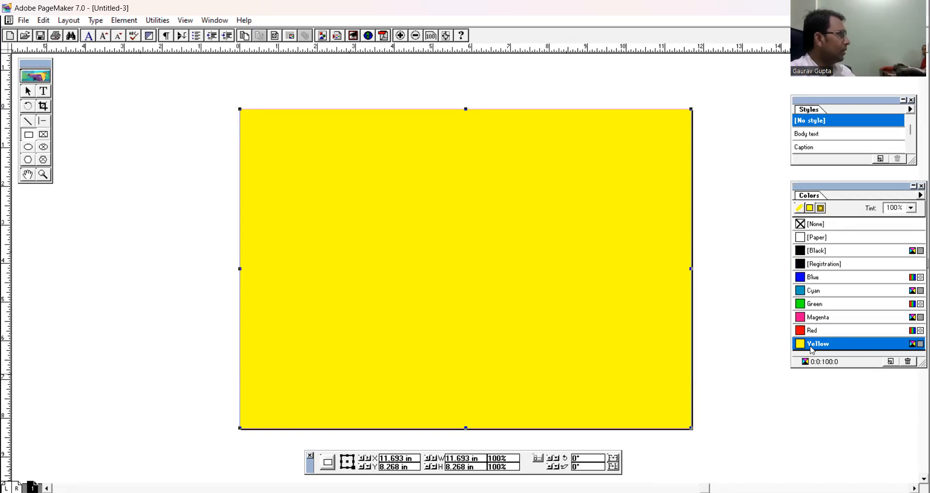
pyautogui.click(28, 91)
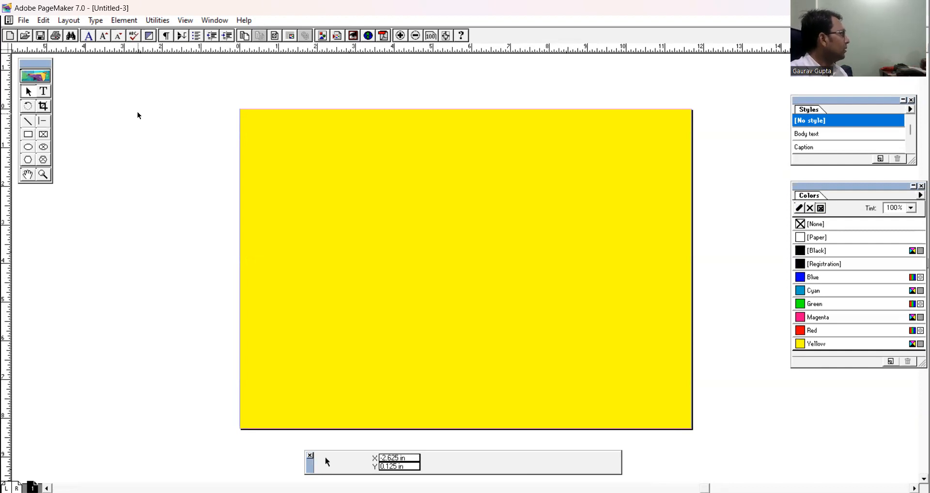
# Add a line of random filler letters across the upper part of the yellow page and enlarge it to 67 pt.
pyautogui.click(43, 91)
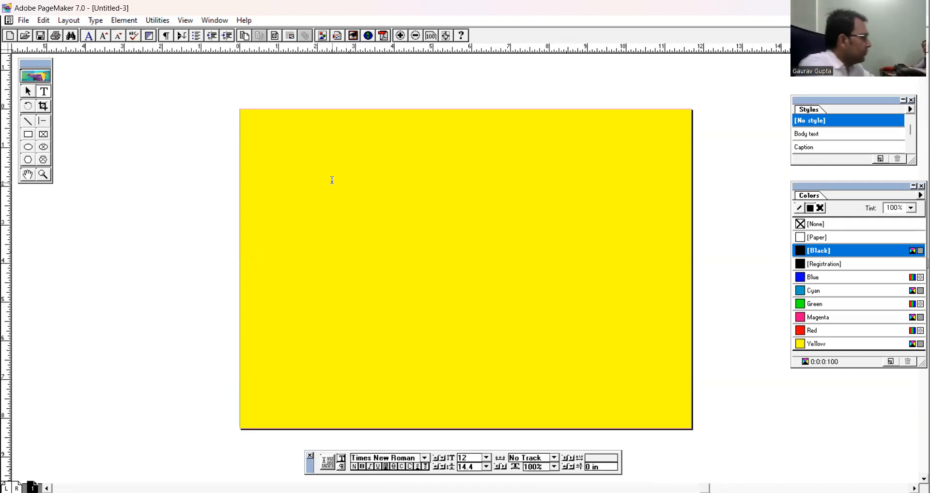
pyautogui.write('dfklsdjfldjalksjdfljalksjdfld')
pyautogui.hotkey('ctrl', 'a')
pyautogui.hotkey('ctrl', 'shift', '.')
pyautogui.hotkey('ctrl', 'shift', '.')
pyautogui.hotkey('ctrl', 'shift', '.')
pyautogui.hotkey('ctrl', 'shift', '.')
pyautogui.hotkey('ctrl', 'shift', '.')
pyautogui.hotkey('ctrl', 'shift', '.')
pyautogui.hotkey('ctrl', 'shift', '.')
pyautogui.hotkey('ctrl', 'shift', '.')
pyautogui.hotkey('ctrl', 'shift', '.')
pyautogui.hotkey('ctrl', 'shift', '.')
pyautogui.hotkey('ctrl', 'shift', '.')
pyautogui.hotkey('ctrl', 'shift', '.')
pyautogui.hotkey('ctrl', 'shift', '.')
pyautogui.hotkey('ctrl', 'shift', '.')
pyautogui.hotkey('ctrl', 'shift', '.')
pyautogui.hotkey('ctrl', 'shift', '.')
pyautogui.hotkey('ctrl', 'shift', '.')
pyautogui.hotkey('ctrl', 'shift', '.')
pyautogui.hotkey('ctrl', 'shift', '.')
pyautogui.hotkey('ctrl', 'shift', '.')
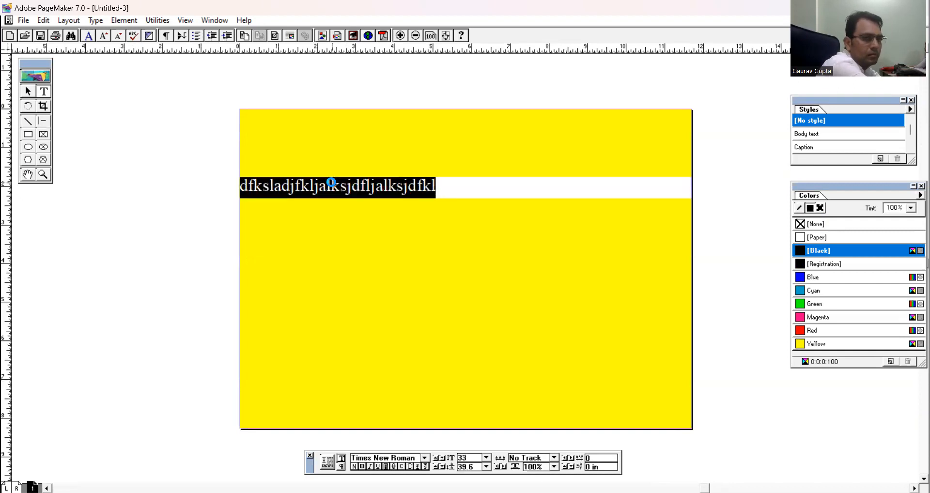
pyautogui.hotkey('ctrl', 'shift', '.')
pyautogui.hotkey('ctrl', 'shift', '.')
pyautogui.hotkey('ctrl', 'shift', '.')
pyautogui.hotkey('ctrl', 'shift', '.')
pyautogui.hotkey('ctrl', 'shift', '.')
pyautogui.hotkey('ctrl', 'shift', '.')
pyautogui.hotkey('ctrl', 'shift', '.')
pyautogui.hotkey('ctrl', 'shift', '.')
pyautogui.hotkey('ctrl', 'shift', '.')
pyautogui.hotkey('ctrl', 'shift', '.')
pyautogui.hotkey('ctrl', 'shift', '.')
pyautogui.hotkey('ctrl', 'shift', '.')
pyautogui.hotkey('ctrl', 'shift', '.')
pyautogui.hotkey('ctrl', 'shift', '.')
pyautogui.hotkey('ctrl', 'shift', '.')
pyautogui.hotkey('ctrl', 'shift', '.')
pyautogui.hotkey('ctrl', 'shift', '.')
pyautogui.hotkey('ctrl', 'shift', '.')
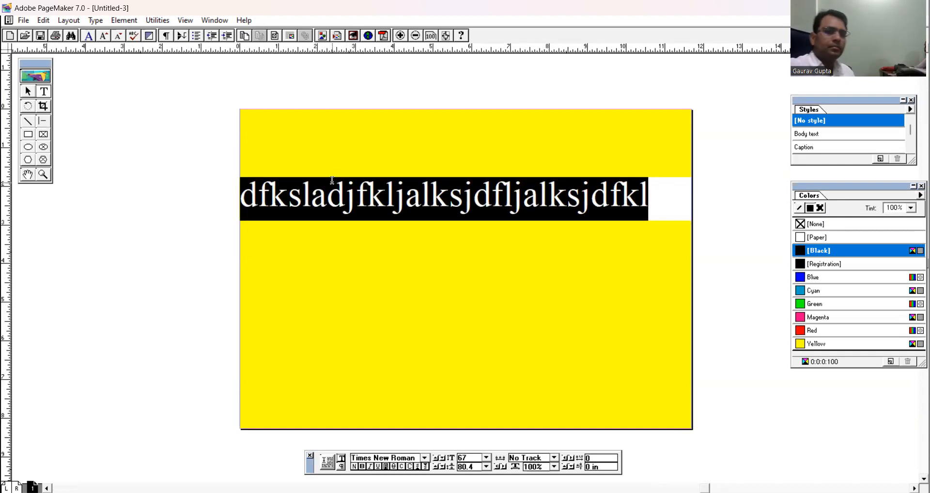
# Change the filler line's font to Abbasi A18.
pyautogui.click(425, 458)
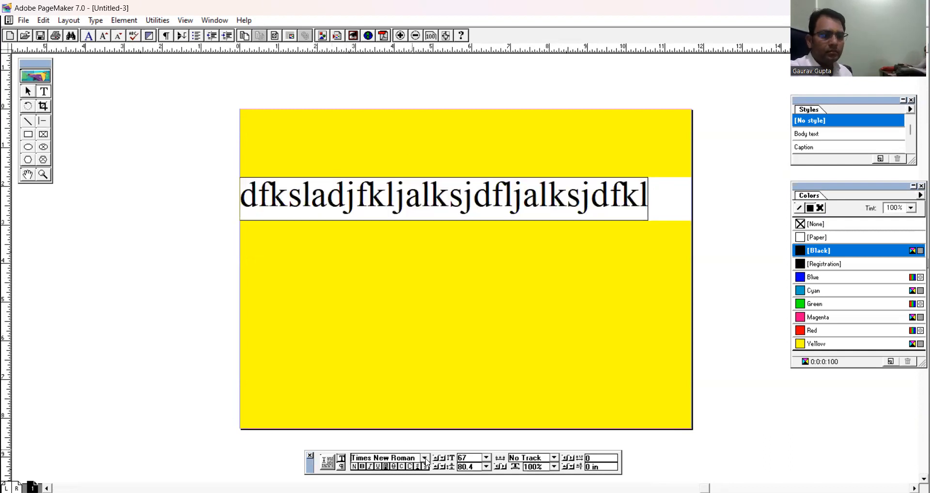
pyautogui.write('ab')
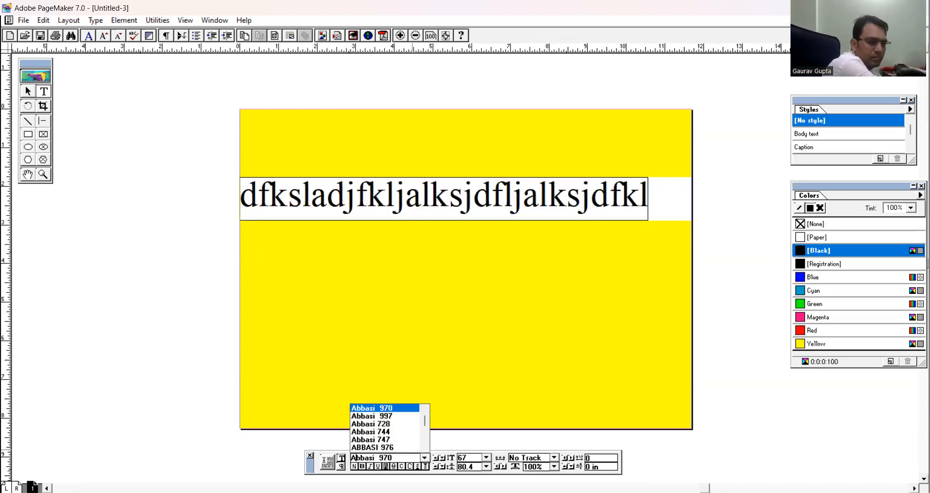
pyautogui.scroll(-5, 415, 437)
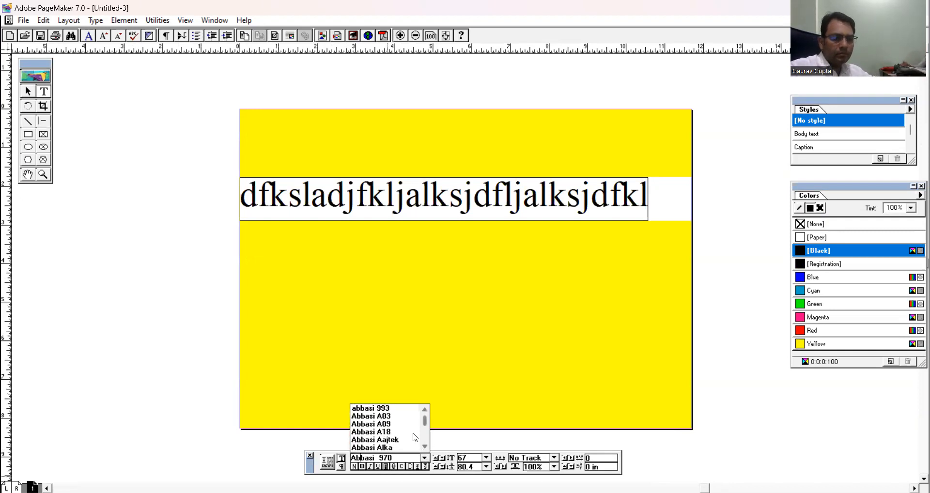
pyautogui.click(376, 432)
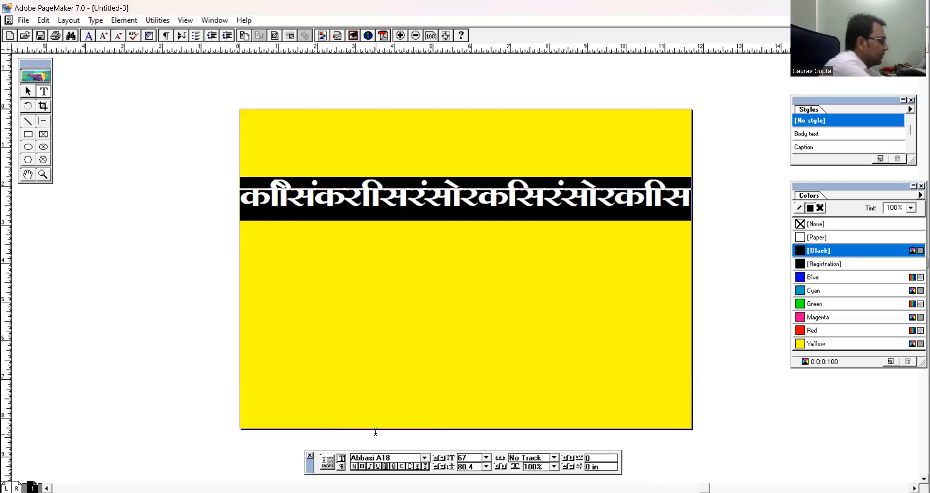
# Replace the filler line with the Hindi heading "गार्वी एजुकेशन सर्कल".
pyautogui.write('गारीव')
pyautogui.press('BackSpace')
pyautogui.press('BackSpace')
pyautogui.press('BackSpace')
pyautogui.write('र्वी एजुकेश')
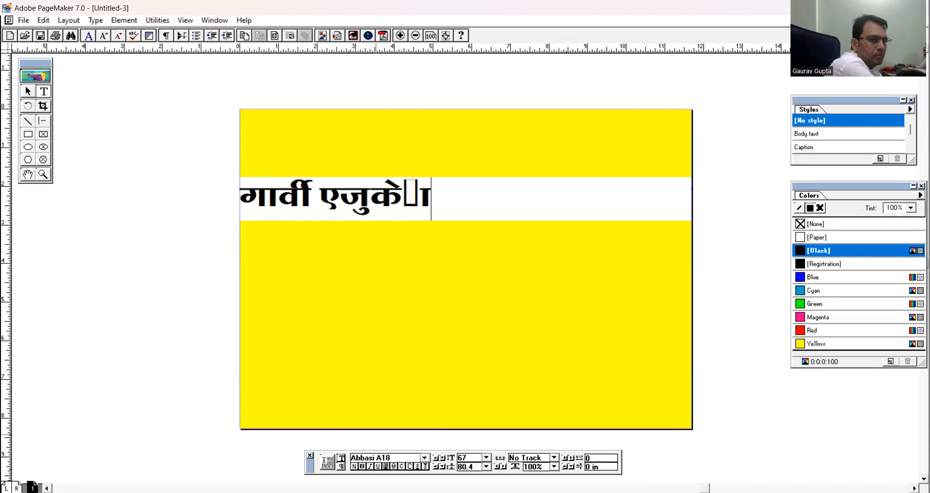
pyautogui.write('न सक')
pyautogui.press('BackSpace')
pyautogui.write('ि')
pyautogui.press('BackSpace')
pyautogui.write('र्कल')
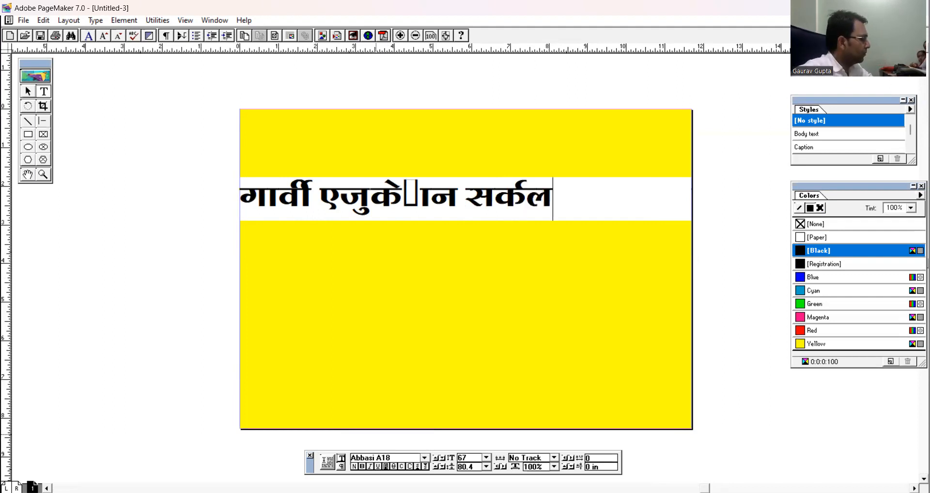
# Enlarge the heading to 90 pt and delete the faulty box character in its second word.
pyautogui.hotkey('ctrl', 'a')
pyautogui.hotkey('ctrl', 'alt', 'shift', '.')
pyautogui.hotkey('ctrl', 'alt', 'shift', '.')
pyautogui.hotkey('ctrl', 'alt', 'shift', '.')
pyautogui.hotkey('ctrl', 'alt', 'shift', '.')
pyautogui.hotkey('ctrl', 'alt', 'shift', '.')
pyautogui.hotkey('ctrl', 'alt', 'shift', '.')
pyautogui.hotkey('ctrl', 'alt', 'shift', '.')
pyautogui.hotkey('ctrl', 'alt', 'shift', '.')
pyautogui.hotkey('ctrl', 'alt', 'shift', '.')
pyautogui.hotkey('ctrl', 'alt', 'shift', '.')
pyautogui.hotkey('ctrl', 'alt', 'shift', '.')
pyautogui.hotkey('ctrl', 'alt', 'shift', '.')
pyautogui.hotkey('ctrl', 'alt', 'shift', '.')
pyautogui.hotkey('ctrl', 'alt', 'shift', '.')
pyautogui.hotkey('ctrl', 'alt', 'shift', '.')
pyautogui.hotkey('ctrl', 'alt', 'shift', '.')
pyautogui.hotkey('ctrl', 'alt', 'shift', '.')
pyautogui.hotkey('ctrl', 'alt', 'shift', '.')
pyautogui.hotkey('ctrl', 'alt', 'shift', '.')
pyautogui.hotkey('ctrl', 'alt', 'shift', '.')
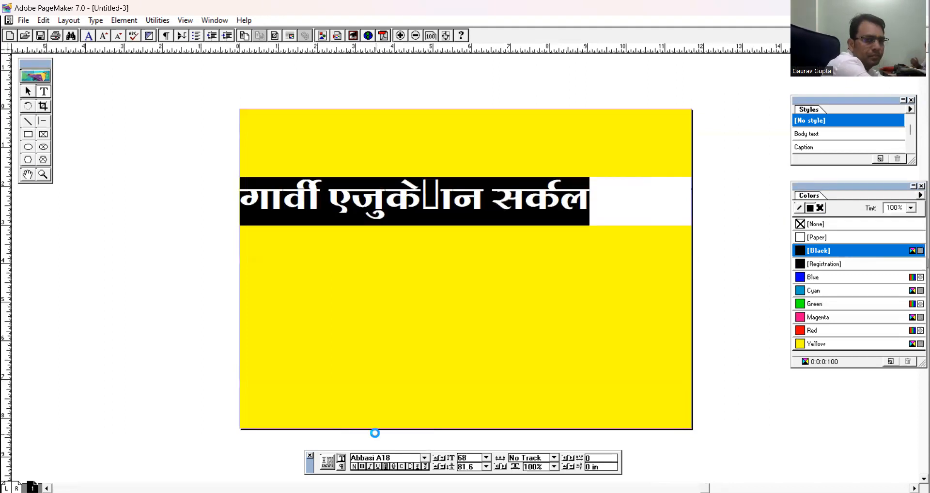
pyautogui.hotkey('ctrl', 'alt', 'shift', '.')
pyautogui.hotkey('ctrl', 'alt', 'shift', '.')
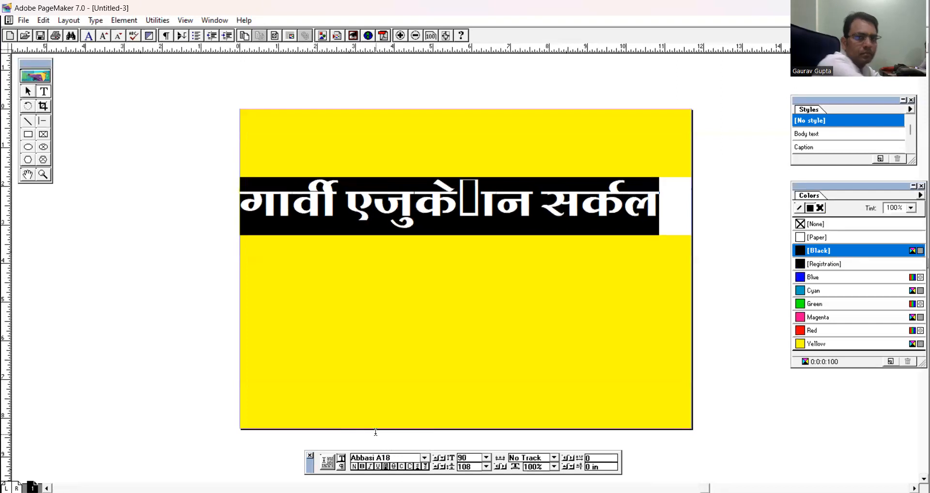
pyautogui.click(483, 198)
pyautogui.press('BackSpace')
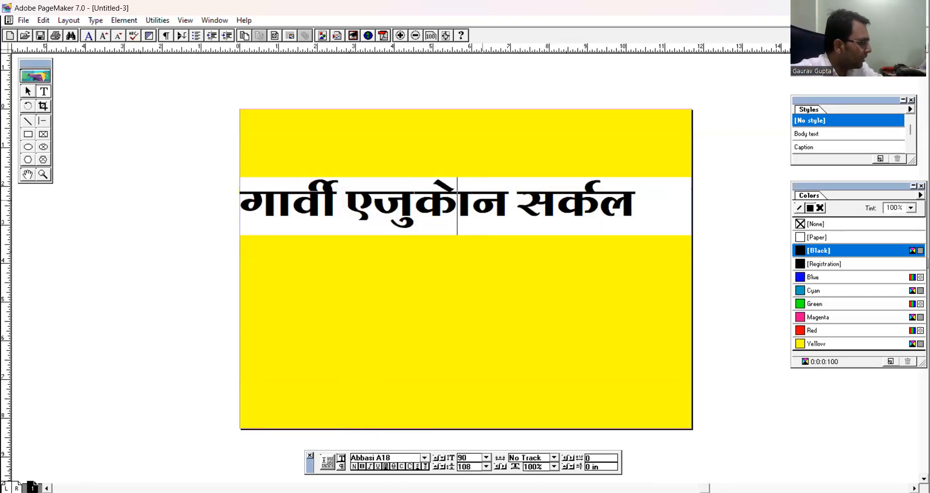
# Save the publication to the Desktop as "grvi education circle".
pyautogui.hotkey('ctrl', 's')
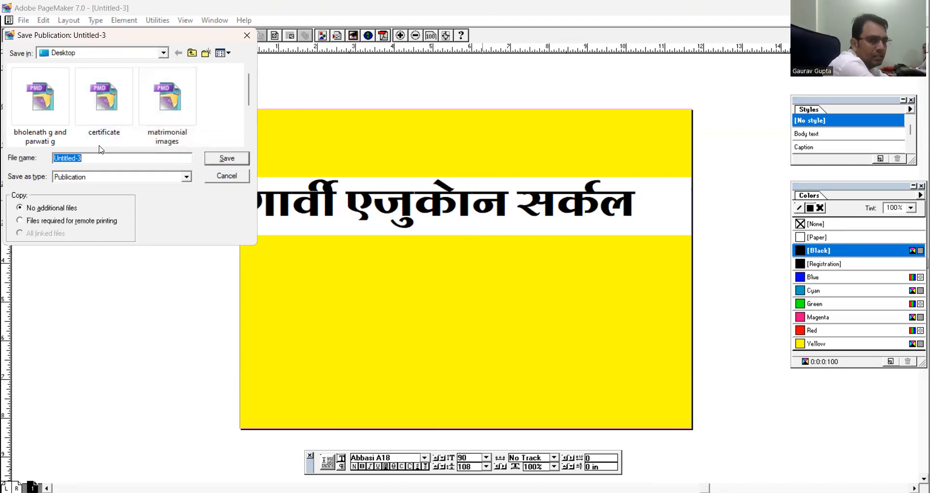
pyautogui.write('grvi education circle')
pyautogui.hotkey('ctrl', 'a')
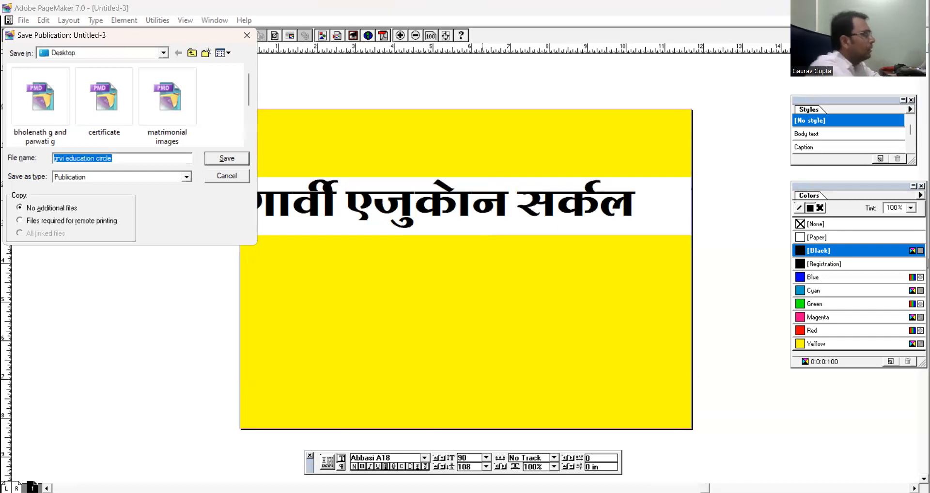
pyautogui.press('Return')
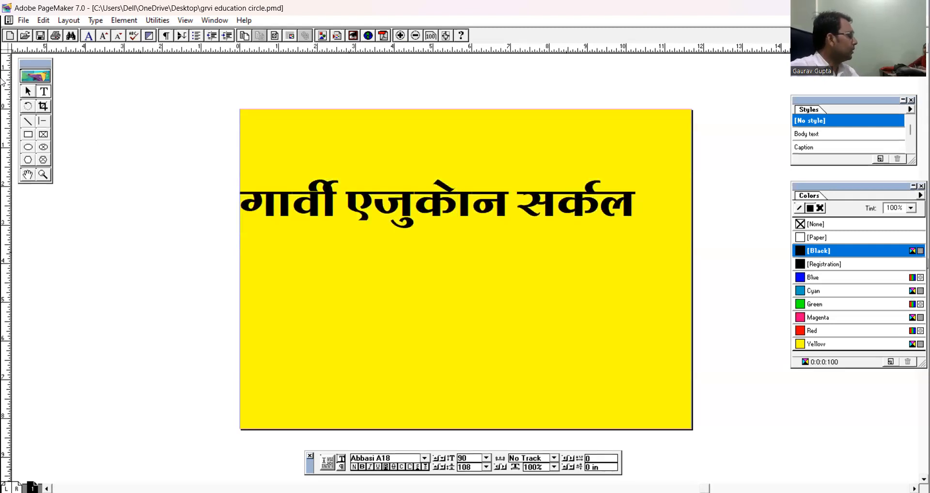
# Insert the half letter "श्" after "एजुके" in the heading's second word.
pyautogui.write('श्')
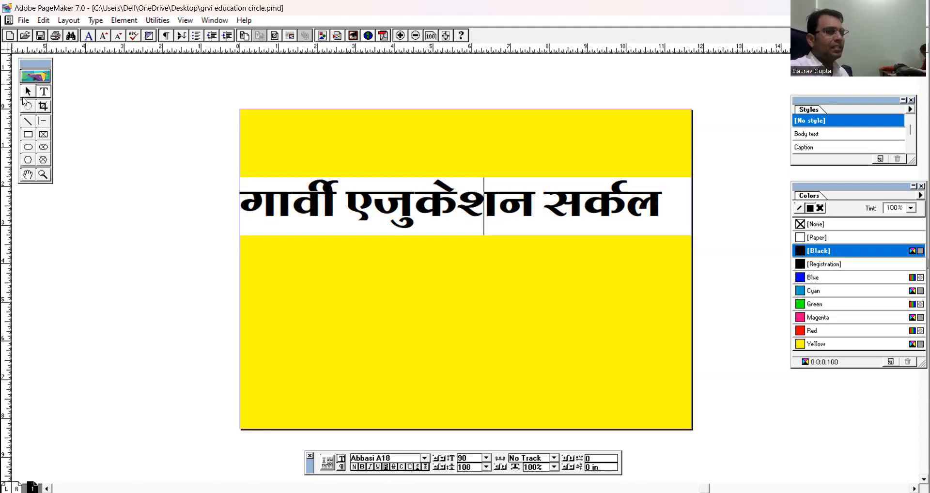
# Move the heading up near the page's top edge and nudge it about 0.2 in to the right.
pyautogui.click(27, 91)
pyautogui.click(366, 197)
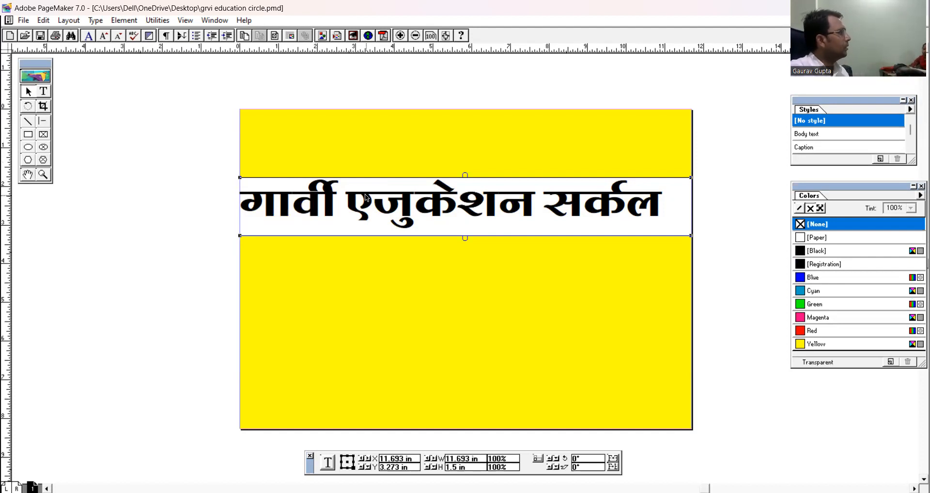
pyautogui.moveTo(366, 196); pyautogui.dragTo(379, 142)
pyautogui.click(414, 242)
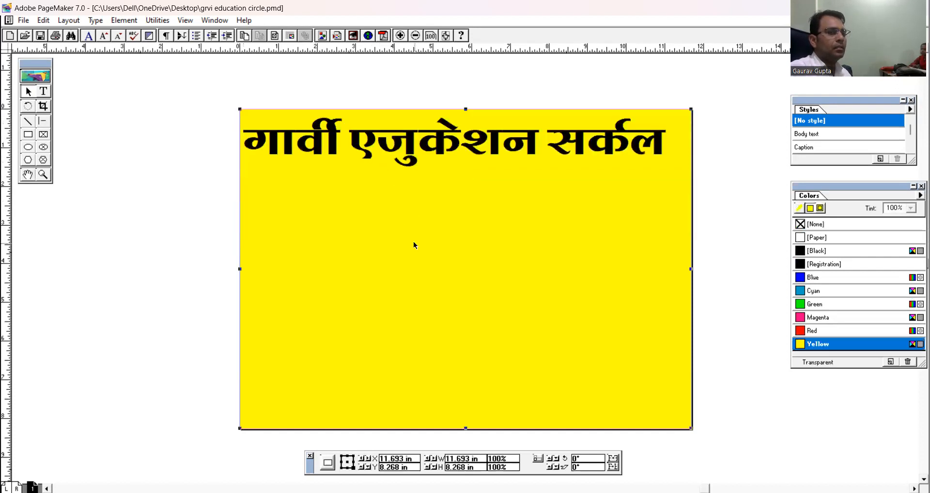
pyautogui.click(390, 133)
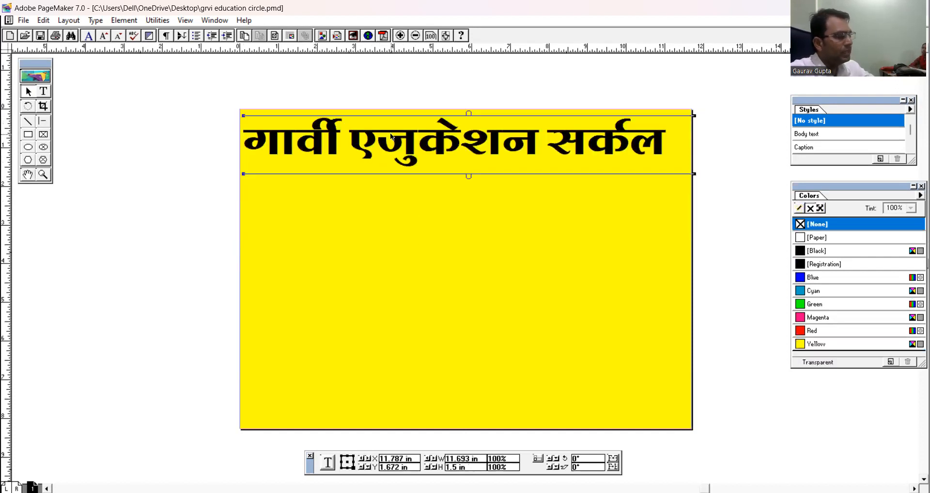
pyautogui.press('Right')
pyautogui.press('Right')
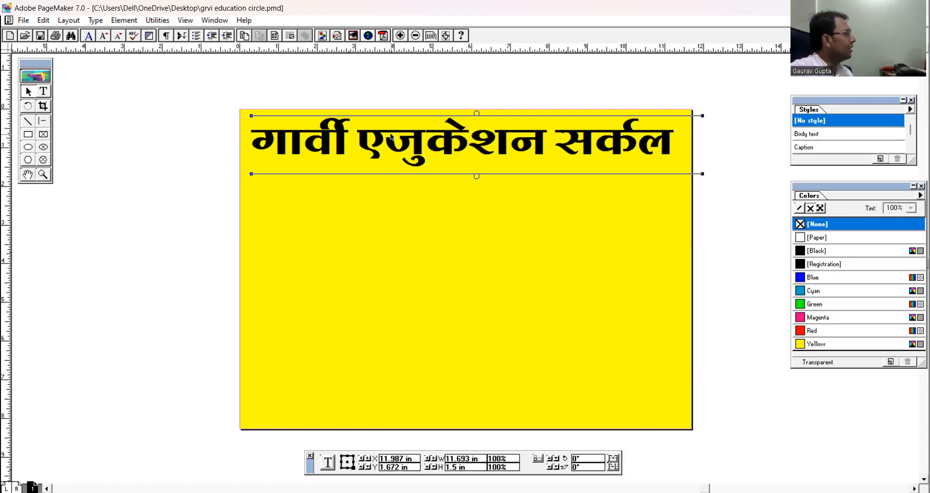
pyautogui.click(427, 214)
# Duplicate the heading's text block and place the copy directly below the original.
pyautogui.click(413, 136)
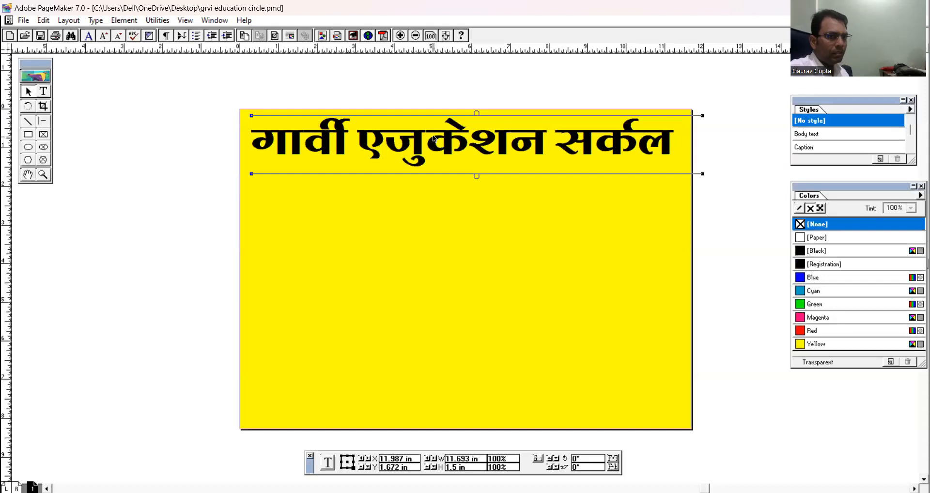
pyautogui.hotkey('ctrl', 'v')
pyautogui.moveTo(454, 152); pyautogui.dragTo(448, 212)
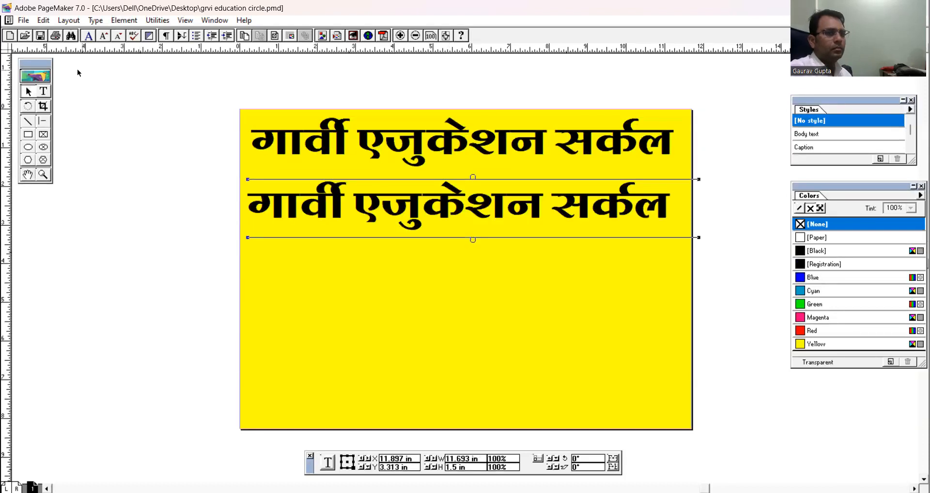
# Replace the duplicated heading's text with the road part of the institute's Hindi address.
pyautogui.click(43, 91)
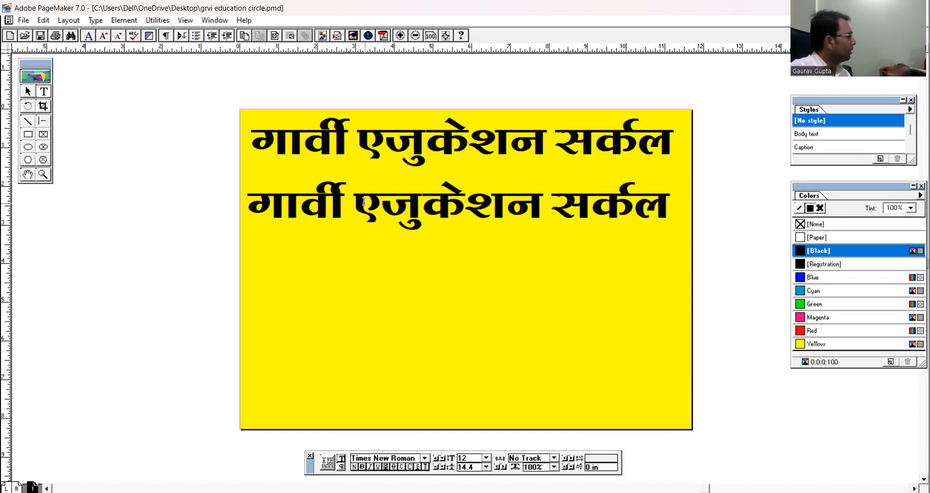
pyautogui.click(408, 199)
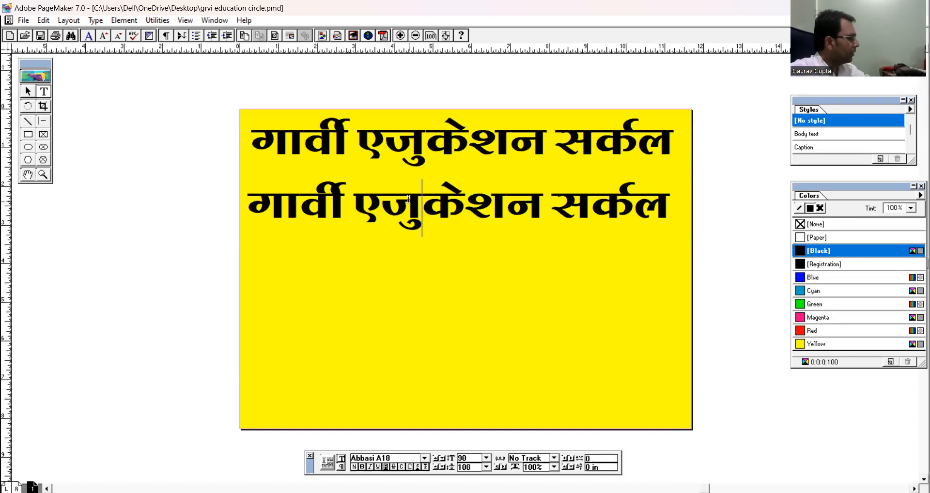
pyautogui.tripleClick(408, 199)
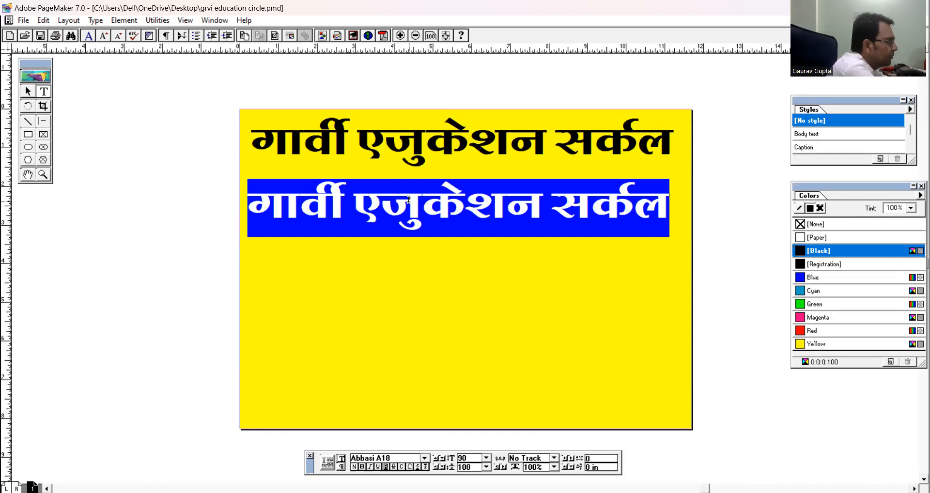
pyautogui.write('नईगढ')
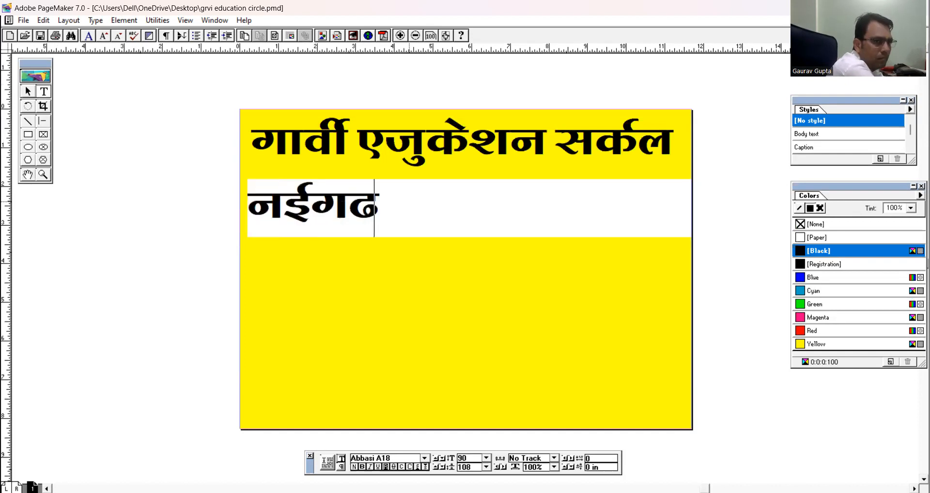
pyautogui.write('क्री')
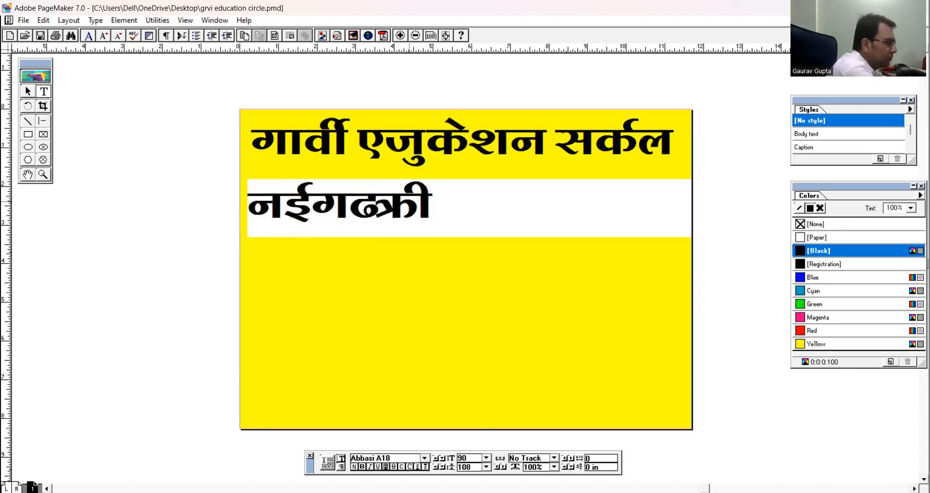
pyautogui.press('BackSpace')
pyautogui.press('BackSpace')
pyautogui.press('BackSpace')
pyautogui.write('ढ़ी रो')
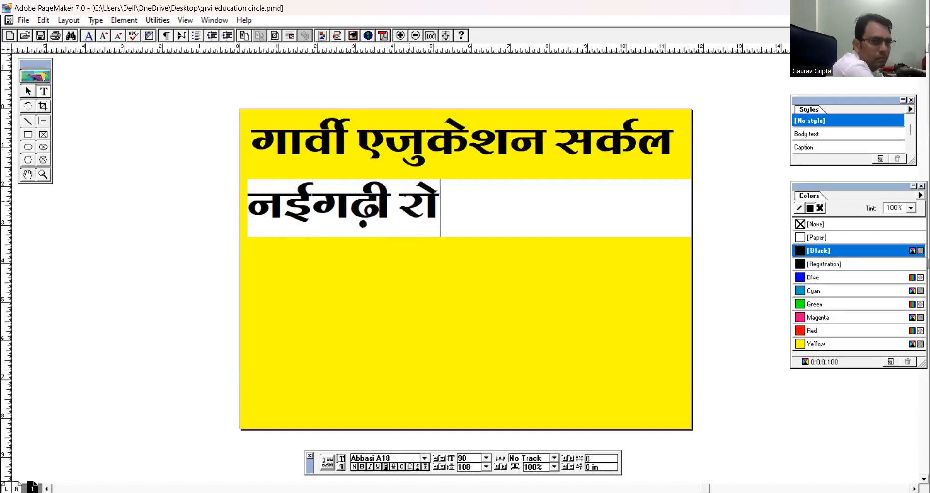
pyautogui.write('ड देवताजलाब')
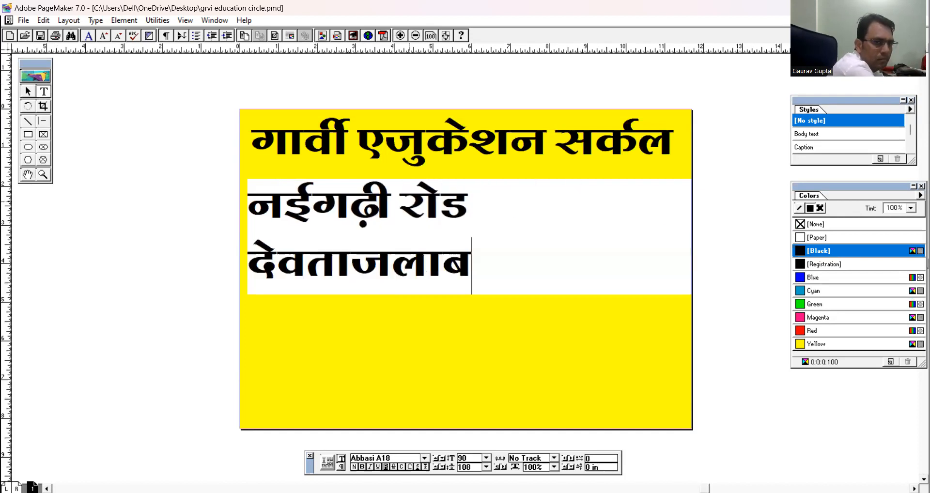
pyautogui.press('BackSpace')
pyautogui.press('BackSpace')
pyautogui.press('BackSpace')
pyautogui.press('BackSpace')
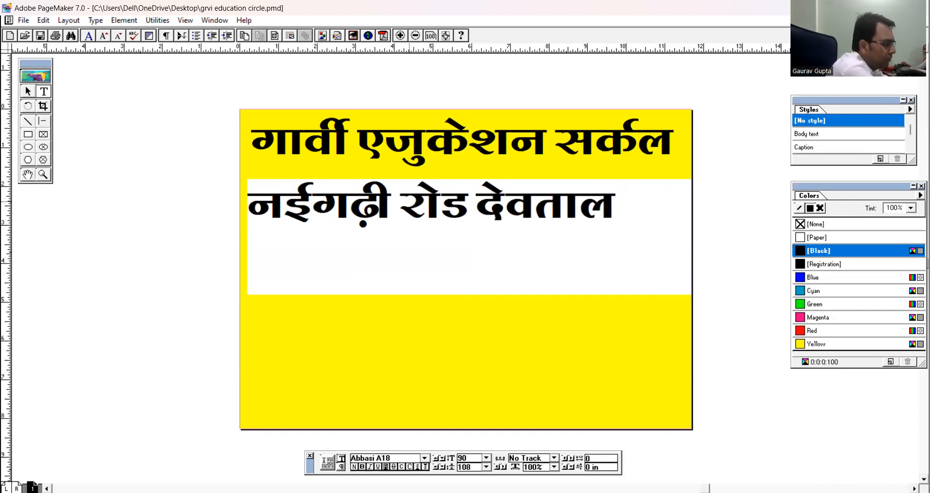
pyautogui.press('BackSpace')
pyautogui.press('BackSpace')
pyautogui.press('BackSpace')
pyautogui.press('BackSpace')
pyautogui.press('BackSpace')
pyautogui.press('BackSpace')
# Complete the Hindi address text with the landmark and the town name.
pyautogui.write('स्टेि')
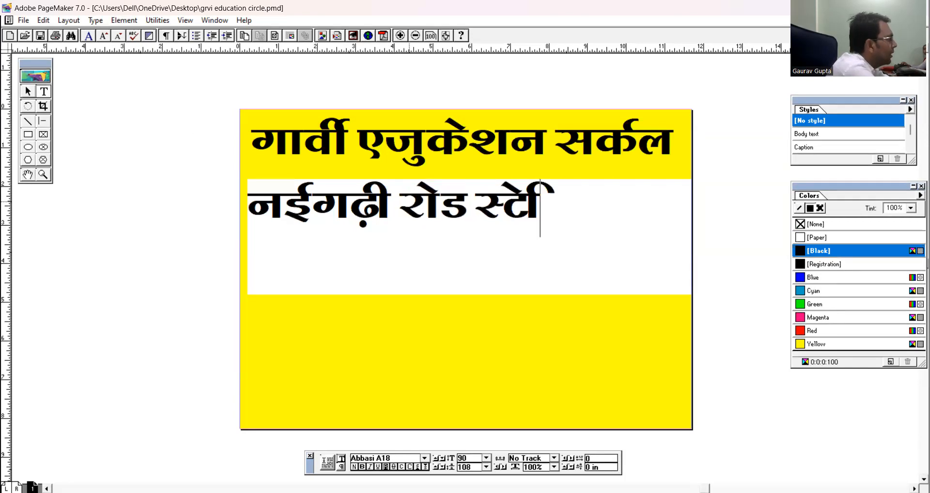
pyautogui.write('डयम के सा')
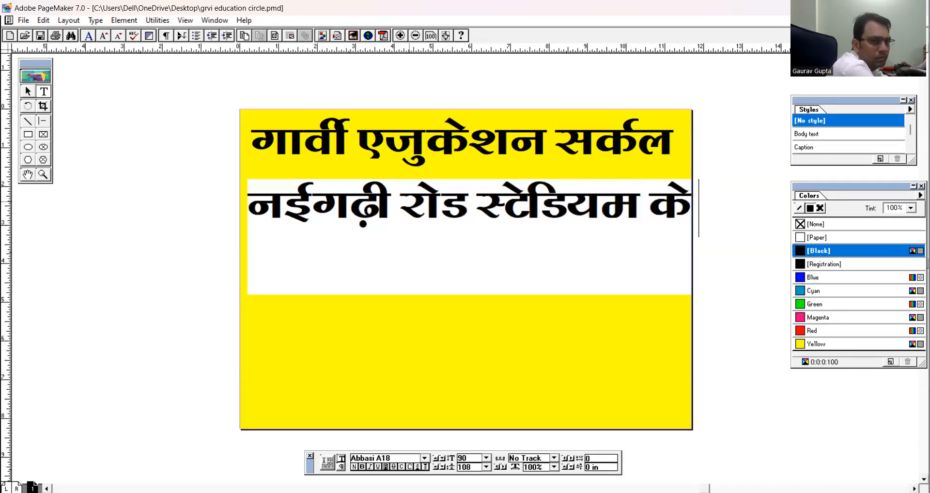
pyautogui.write('मनें दे')
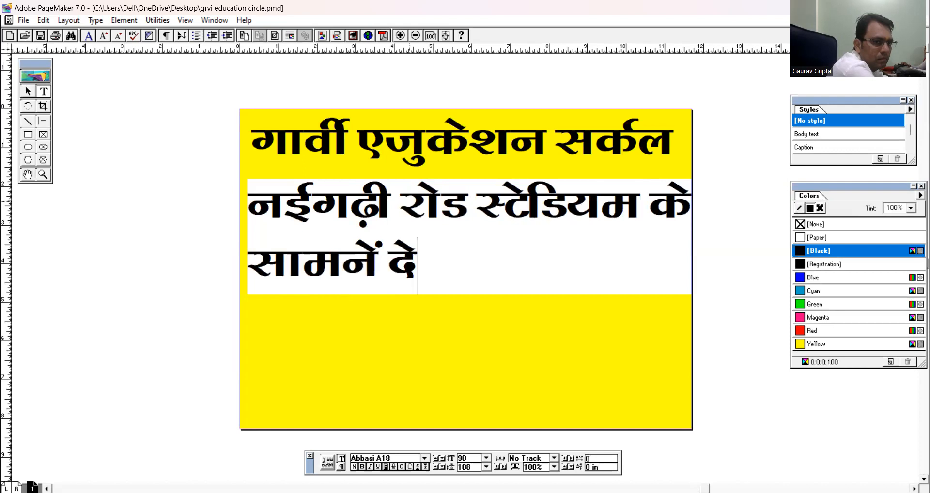
pyautogui.write('वात')
pyautogui.press('BackSpace')
pyautogui.press('BackSpace')
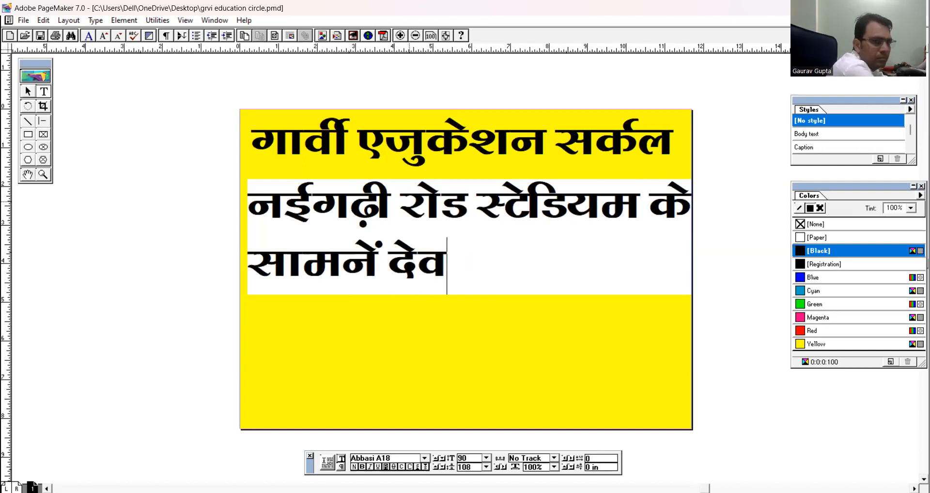
pyautogui.write('तालाब')
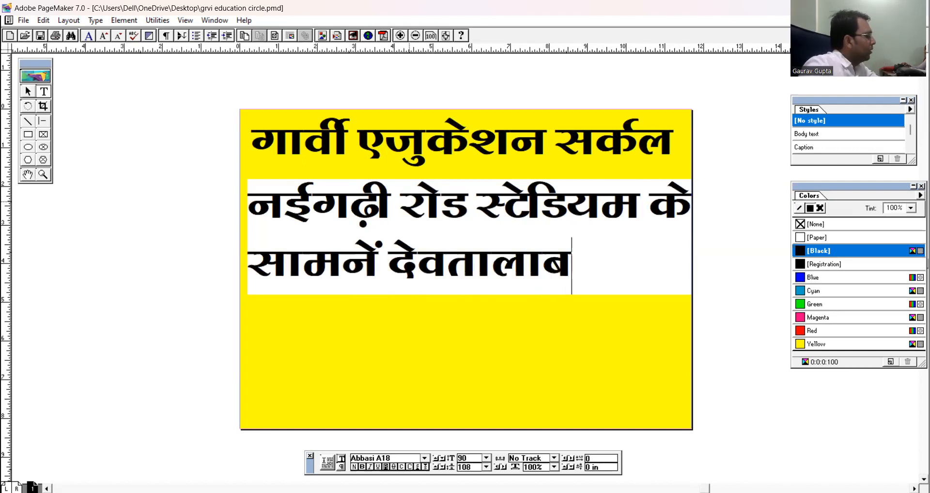
# Reduce the whole address text to 42 pt so that it fits on one line.
pyautogui.hotkey('ctrl', 'a')
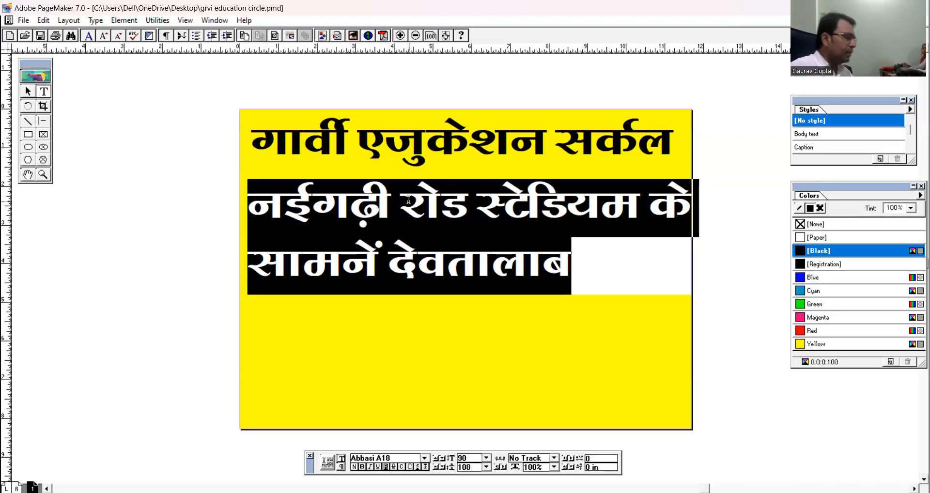
pyautogui.hotkey('ctrl', 'shift', ',')
pyautogui.hotkey('ctrl', 'shift', ',')
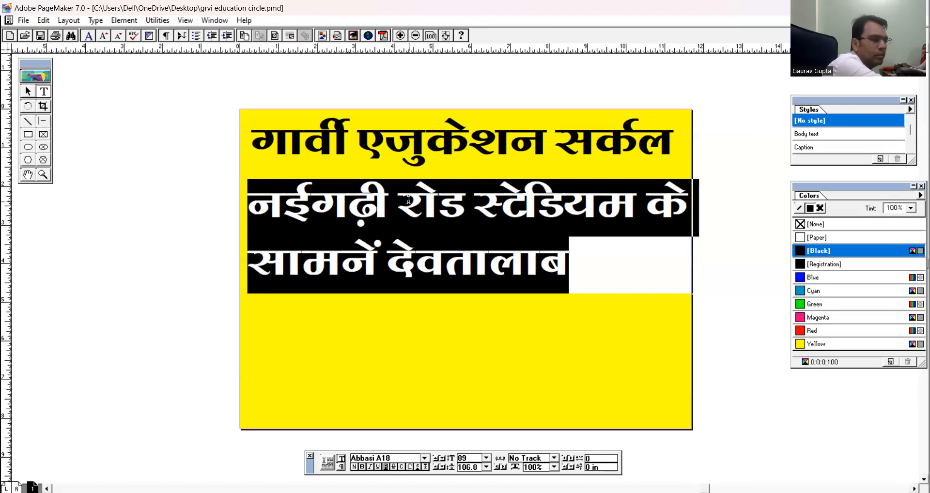
pyautogui.hotkey('ctrl', 'shift', ',')
pyautogui.hotkey('ctrl', 'shift', ',')
pyautogui.hotkey('ctrl', 'shift', ',')
pyautogui.hotkey('ctrl', 'shift', ',')
pyautogui.hotkey('ctrl', 'shift', ',')
pyautogui.hotkey('ctrl', 'shift', ',')
pyautogui.hotkey('ctrl', 'shift', ',')
pyautogui.hotkey('ctrl', 'shift', ',')
pyautogui.hotkey('ctrl', 'shift', ',')
pyautogui.hotkey('ctrl', 'shift', ',')
pyautogui.hotkey('ctrl', 'shift', ',')
pyautogui.hotkey('ctrl', 'shift', ',')
pyautogui.hotkey('ctrl', 'shift', ',')
pyautogui.hotkey('ctrl', 'shift', ',')
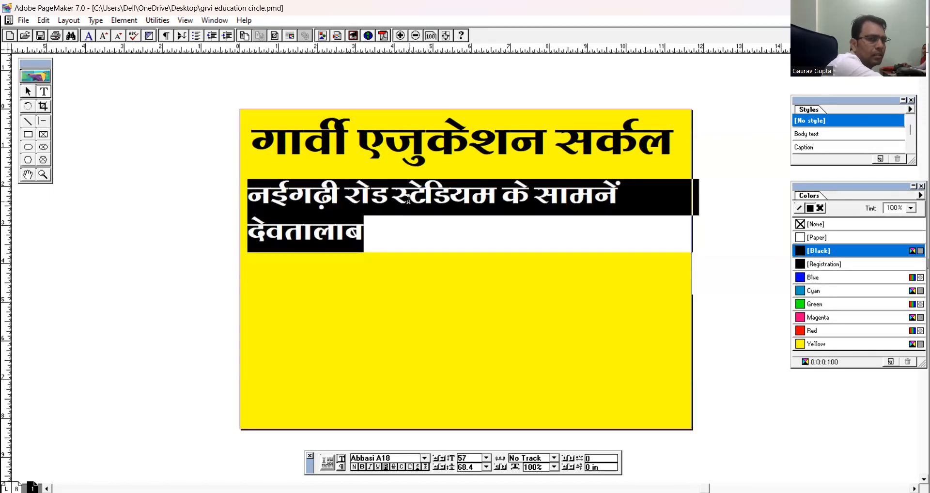
pyautogui.hotkey('ctrl', 'shift', ',')
pyautogui.hotkey('ctrl', 'shift', ',')
pyautogui.hotkey('ctrl', 'shift', ',')
pyautogui.hotkey('ctrl', 'shift', ',')
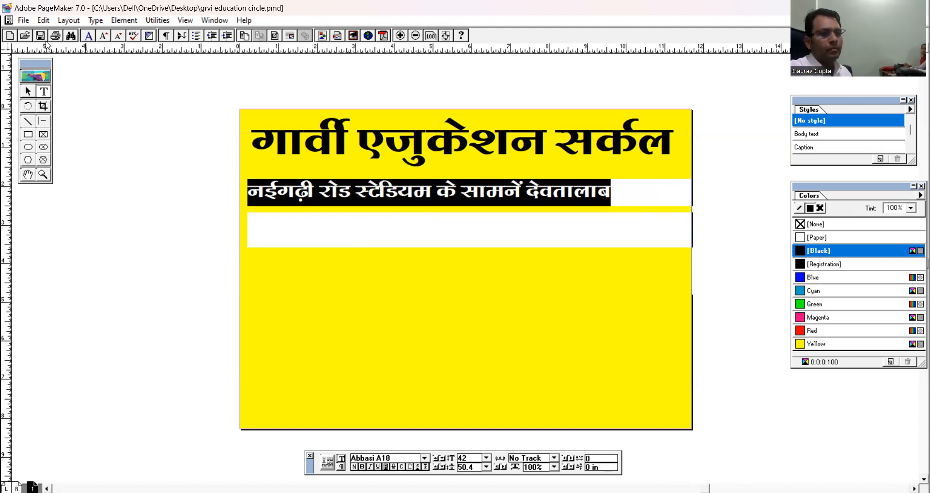
# Move the address line closer beneath the heading and narrow its text block to about 9.875 in.
pyautogui.click(23, 92)
pyautogui.click(346, 194)
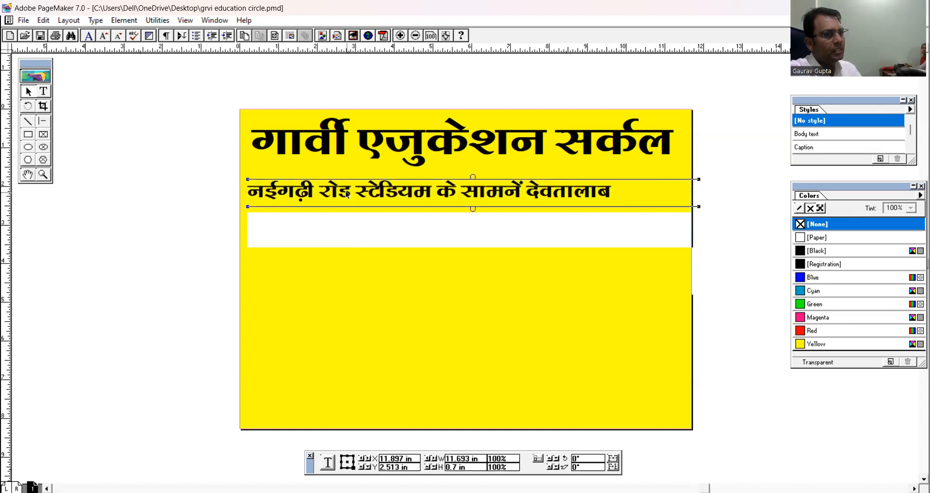
pyautogui.moveTo(361, 195); pyautogui.dragTo(379, 186)
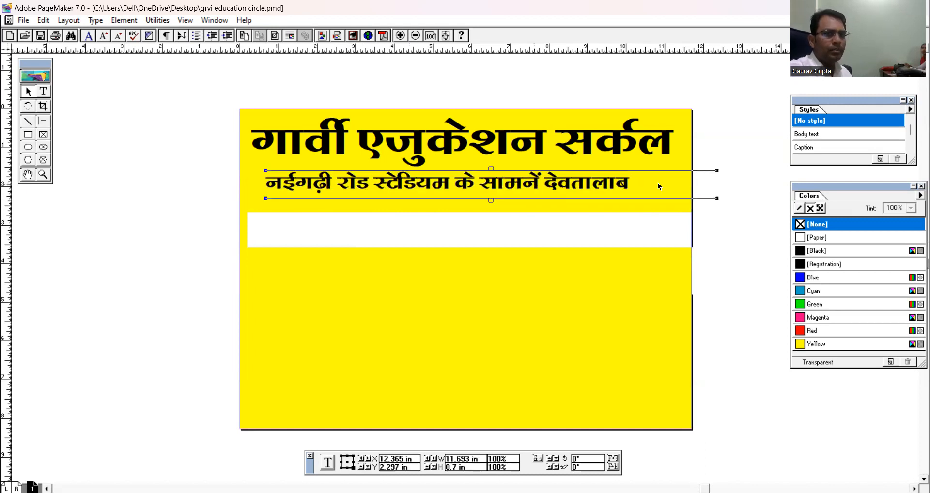
pyautogui.moveTo(717, 171); pyautogui.dragTo(649, 173)
# Nudge the address block slightly down and to the right to centre it under the heading, and deselect it.
pyautogui.press('Down')
pyautogui.press('Down')
pyautogui.press('Down')
pyautogui.press('Down')
pyautogui.press('Down')
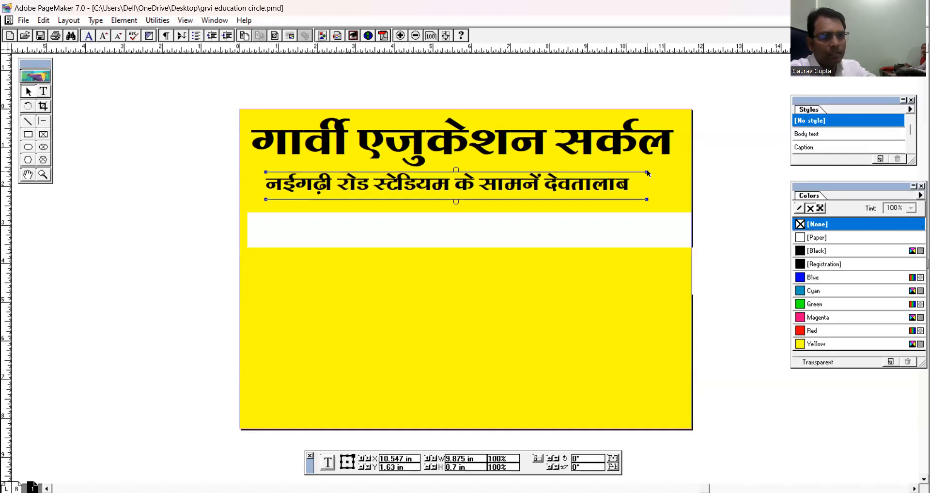
pyautogui.press('Right')
pyautogui.press('Right')
pyautogui.press('Right')
pyautogui.press('Right')
pyautogui.press('Right')
pyautogui.press('Right')
pyautogui.press('Right')
pyautogui.press('Right')
pyautogui.press('Right')
pyautogui.press('Right')
pyautogui.press('Right')
pyautogui.press('Right')
pyautogui.press('Right')
pyautogui.press('Right')
pyautogui.press('Right')
pyautogui.press('Right')
pyautogui.press('Right')
pyautogui.press('Right')
pyautogui.press('Right')
pyautogui.press('Right')
pyautogui.press('Right')
pyautogui.press('Right')
pyautogui.press('Right')
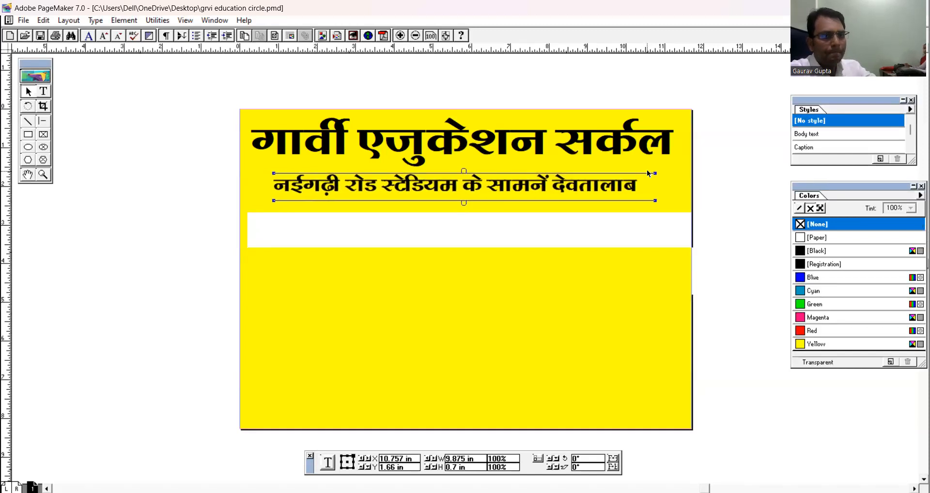
pyautogui.click(580, 243)
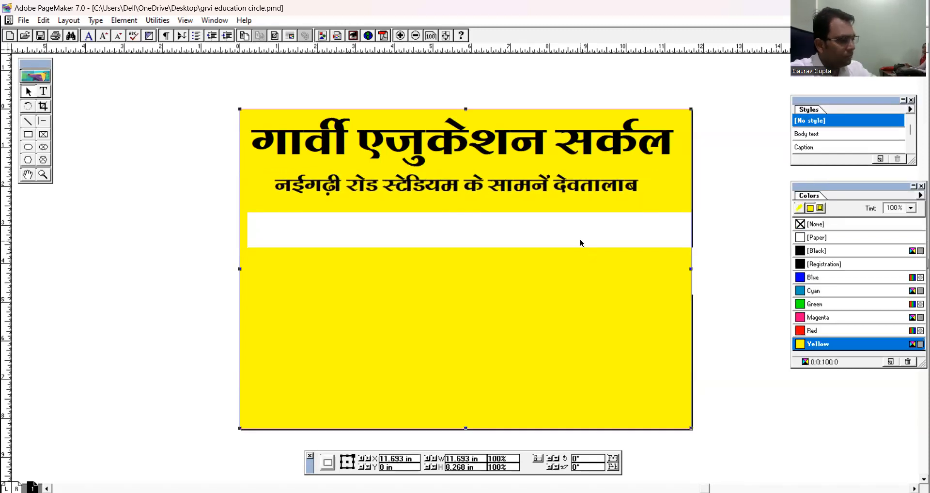
pyautogui.press('Escape')
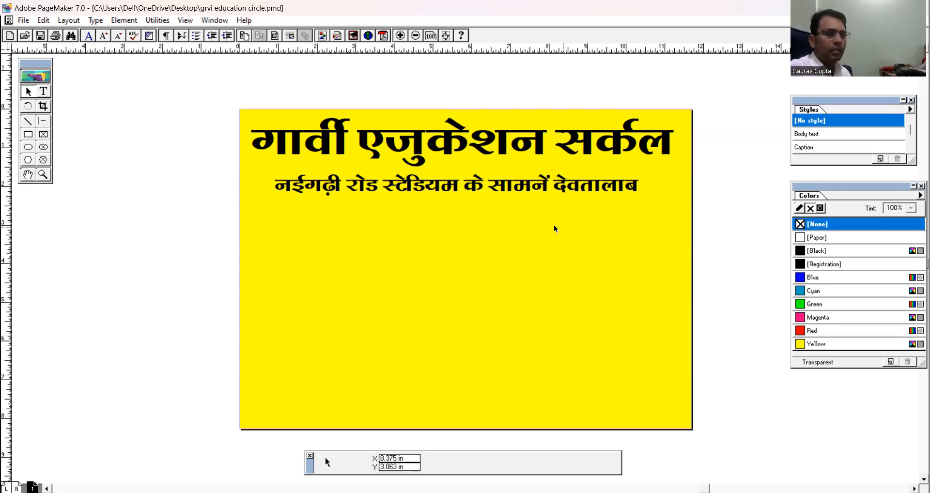
# Duplicate the address line and place the copy a little below the original.
pyautogui.click(500, 193)
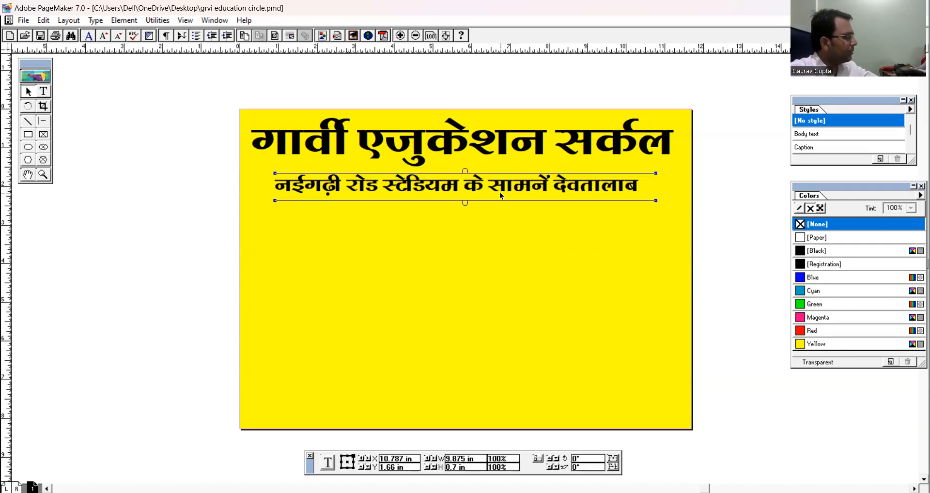
pyautogui.hotkey('ctrl', 'c')
pyautogui.hotkey('ctrl', 'v')
pyautogui.moveTo(493, 191); pyautogui.dragTo(485, 218)
# Replace the copied address line's text with "चाहते तो आप भी हैं, कि आप का बच्चा".
pyautogui.click(43, 91)
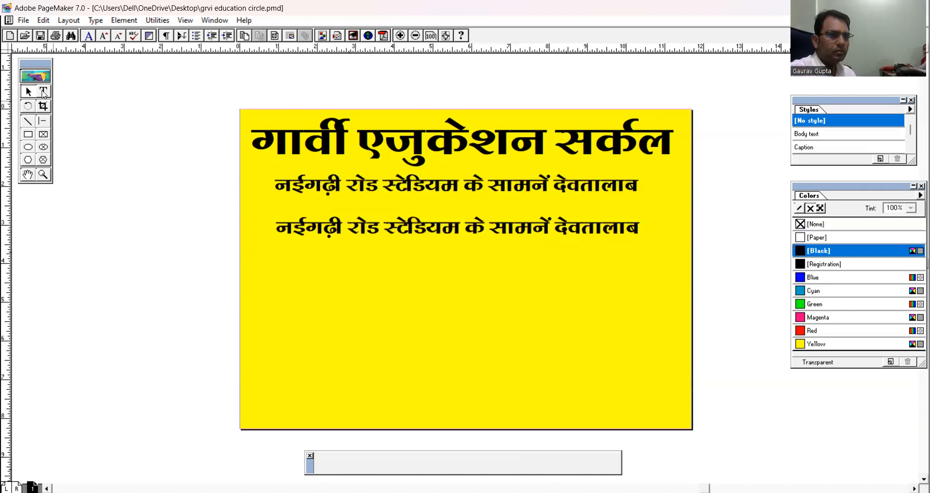
pyautogui.click(333, 228)
pyautogui.hotkey('ctrl', 'a')
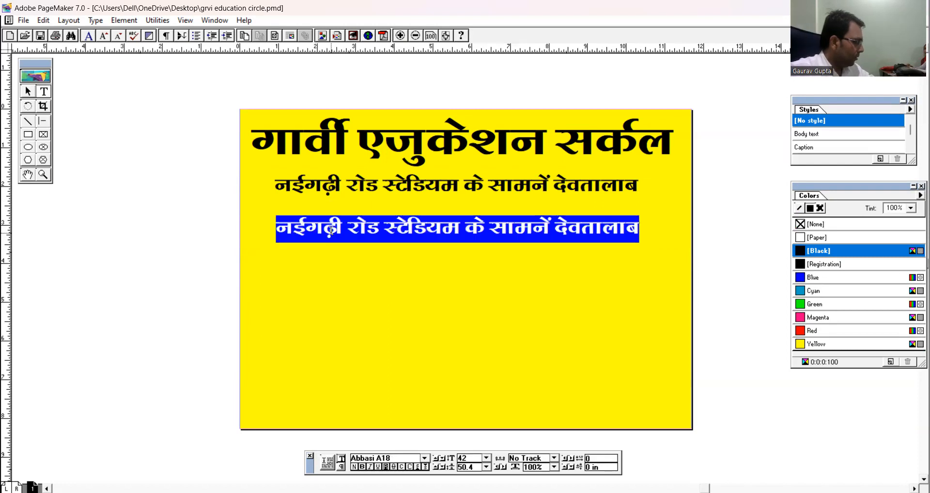
pyautogui.write('चाह')
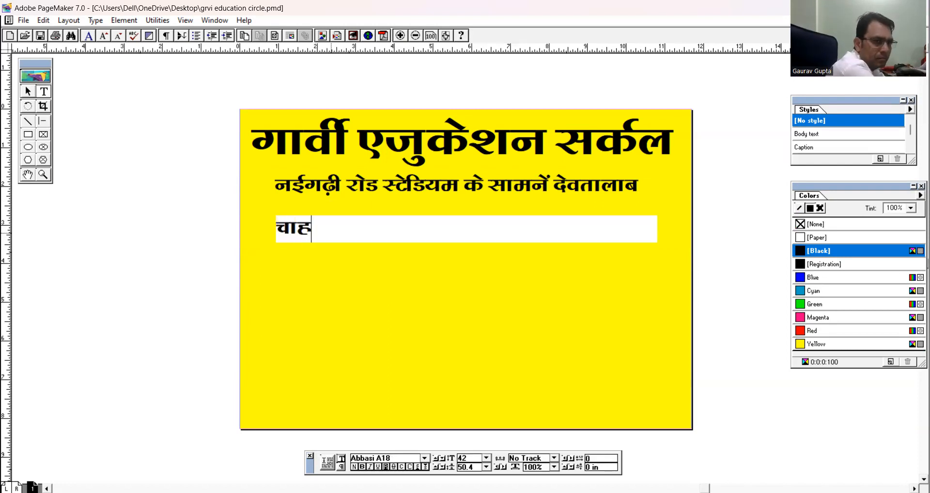
pyautogui.write('ते तो आप')
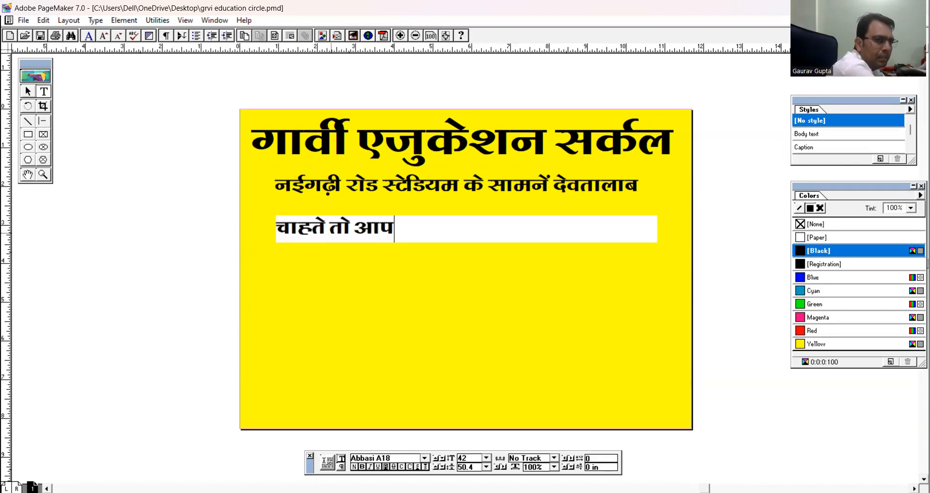
pyautogui.write(' भी हैंण')
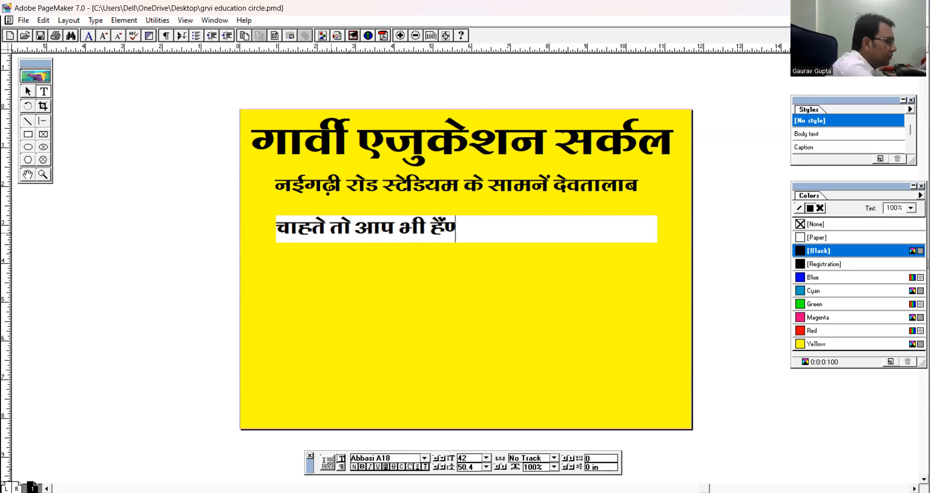
pyautogui.press('BackSpace')
pyautogui.write(',')
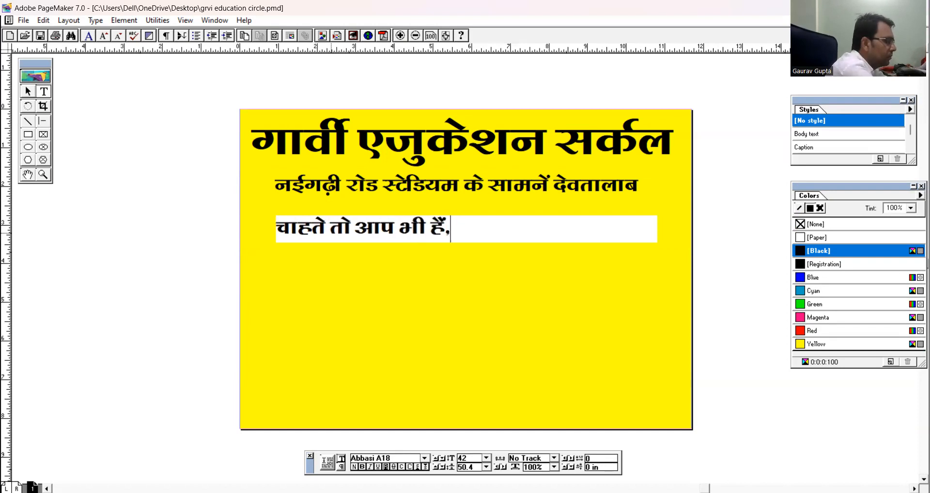
pyautogui.write(' कि आप ')
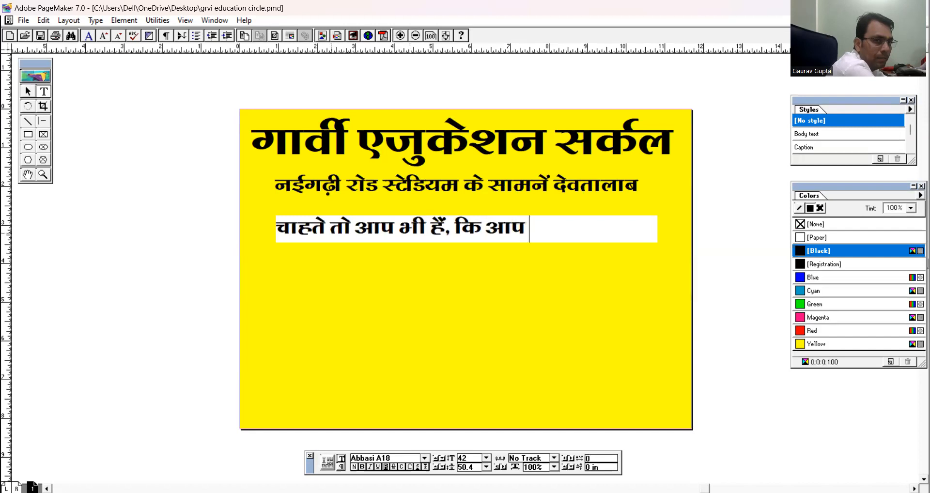
pyautogui.write('का बच्चा ')
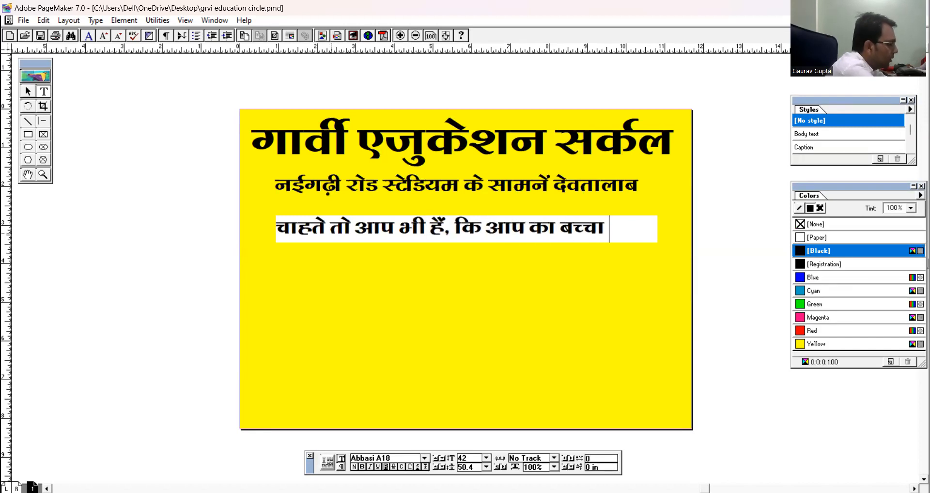
pyautogui.write('नवेदनय')
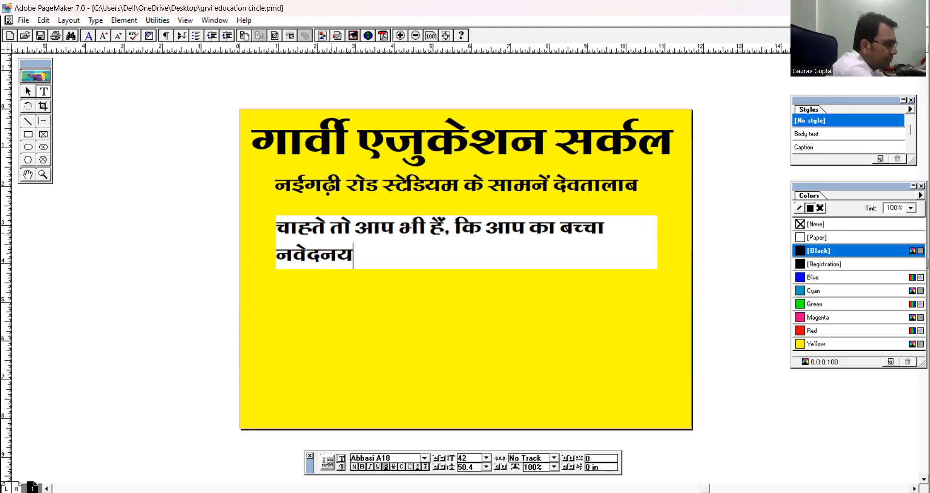
# Add a second line reading "नवोदय विद्यालय में पढे ?" below the first line of the slogan.
pyautogui.press('BackSpace')
pyautogui.press('BackSpace')
pyautogui.press('BackSpace')
pyautogui.press('BackSpace')
pyautogui.write('ो')
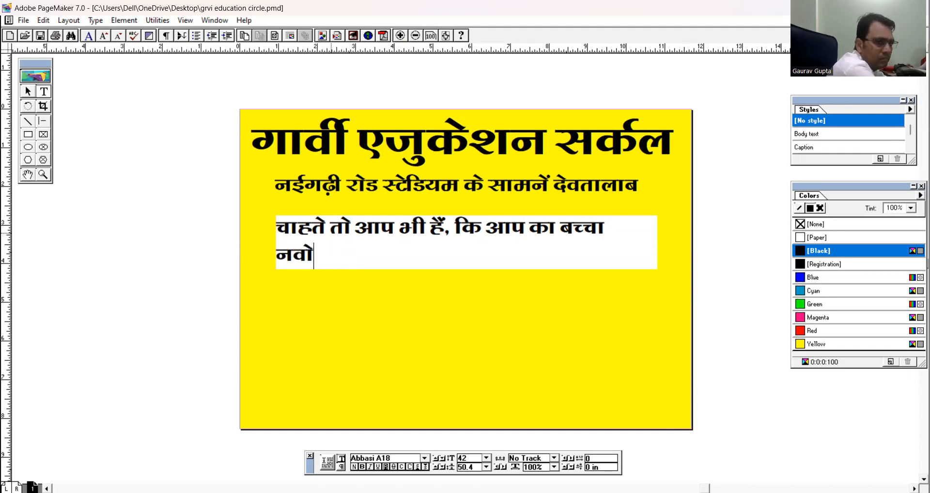
pyautogui.write('दय विद्यालय में')
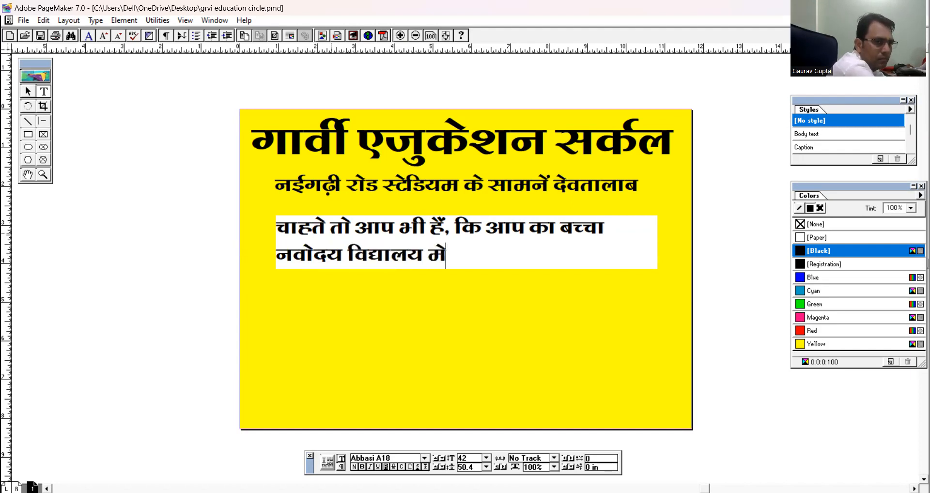
pyautogui.write(' पढ')
pyautogui.press('BackSpace')
pyautogui.write('ढ')
pyautogui.write('े')
pyautogui.write('्य')
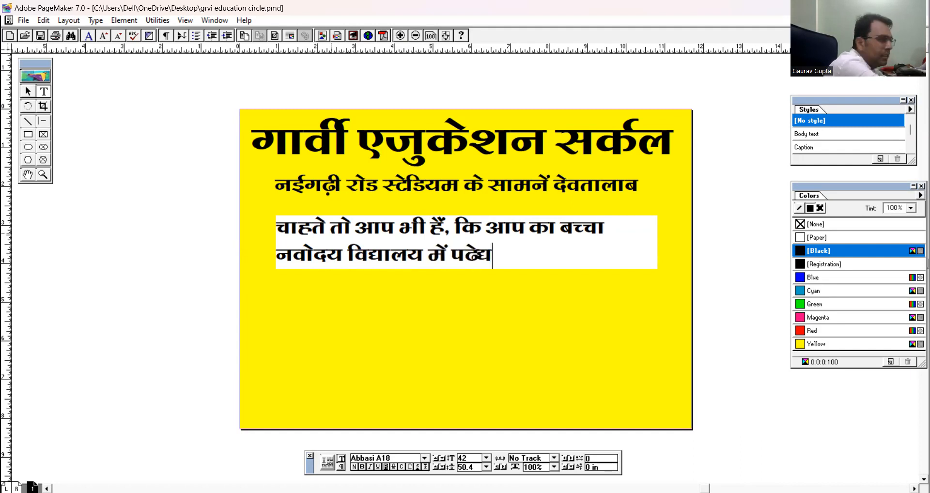
pyautogui.press('BackSpace')
pyautogui.write('ट')
pyautogui.press('BackSpace')
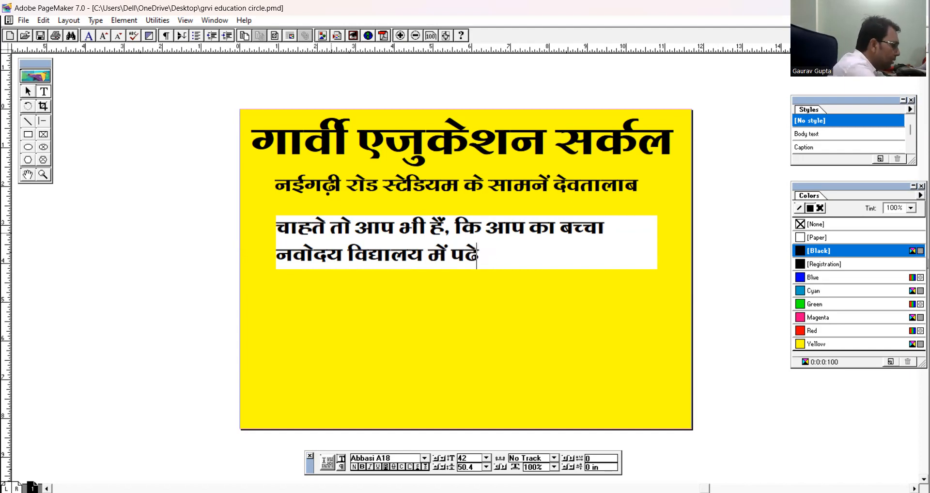
pyautogui.write('?')
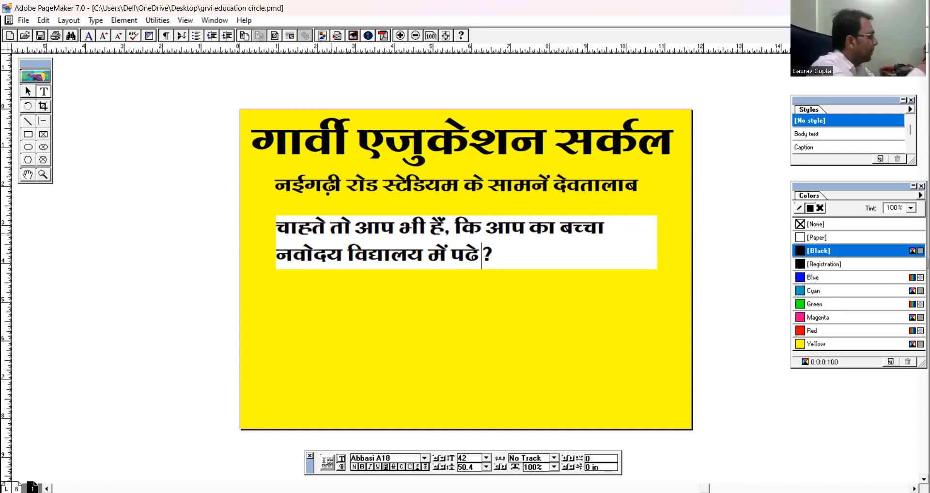
# Enlarge the whole slogan text to 50 pt and centre its paragraphs.
pyautogui.tripleClick(331, 230)
pyautogui.hotkey('ctrl', 'shift', '.')
pyautogui.hotkey('ctrl', 'shift', '.')
pyautogui.hotkey('ctrl', 'shift', '.')
pyautogui.hotkey('ctrl', 'shift', '.')
pyautogui.hotkey('ctrl', 'shift', '.')
pyautogui.hotkey('ctrl', 'shift', '.')
pyautogui.hotkey('ctrl', 'shift', '.')
pyautogui.hotkey('ctrl', 'shift', '.')
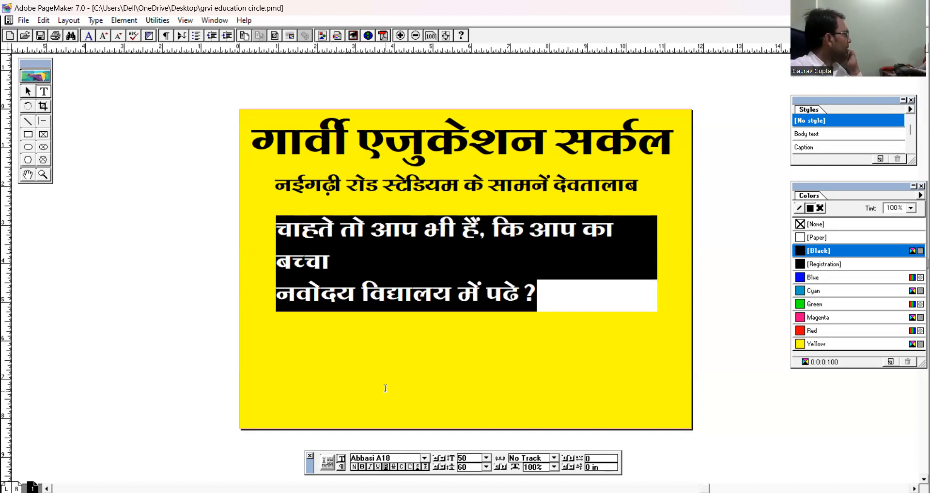
pyautogui.click(342, 467)
pyautogui.click(393, 468)
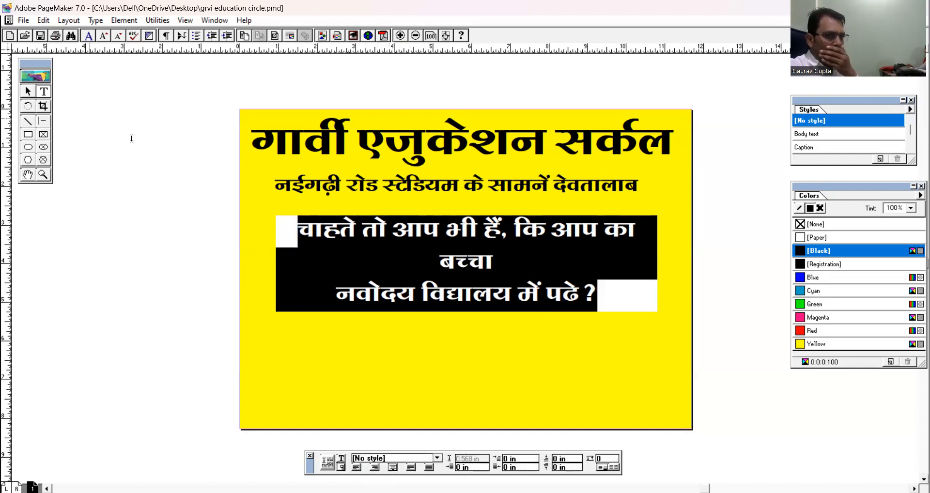
# Widen the slogan's text block on both sides to about 11.08 in and extend it downward to show both lines.
pyautogui.click(27, 91)
pyautogui.click(399, 243)
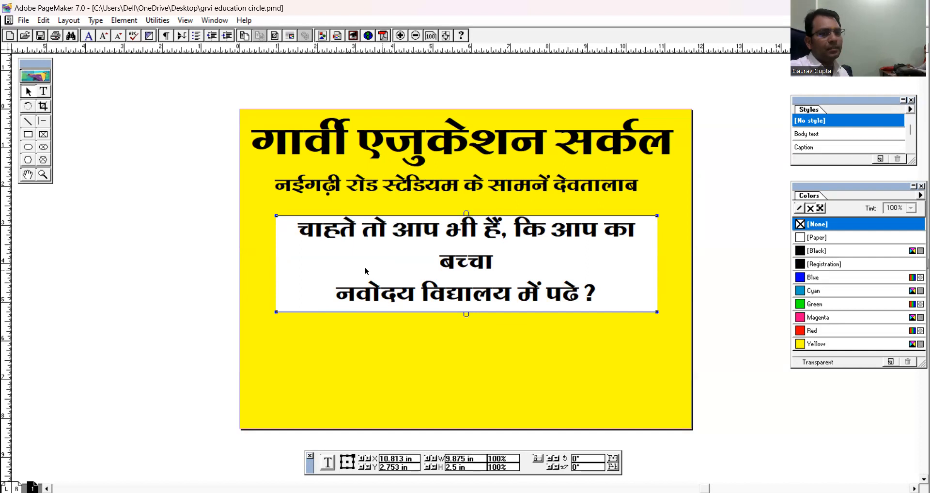
pyautogui.moveTo(276, 216); pyautogui.dragTo(251, 214)
pyautogui.moveTo(657, 214); pyautogui.dragTo(679, 214)
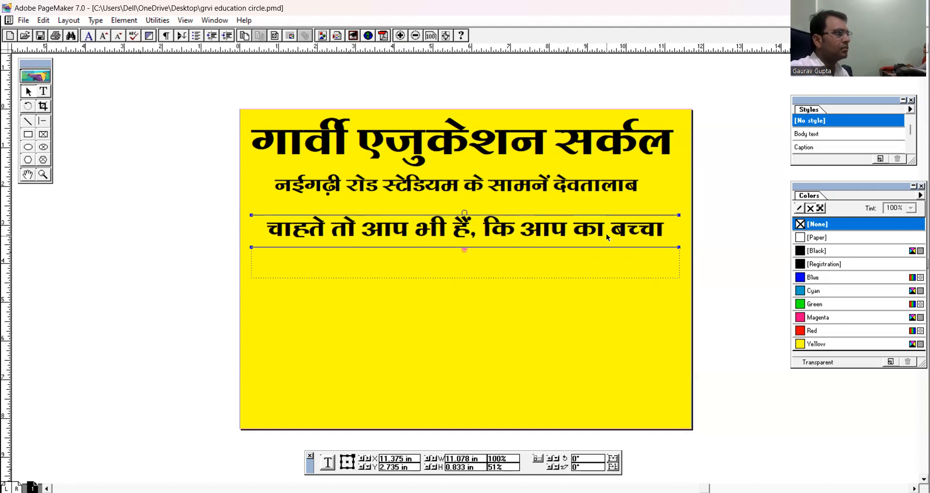
pyautogui.moveTo(462, 252); pyautogui.dragTo(468, 310)
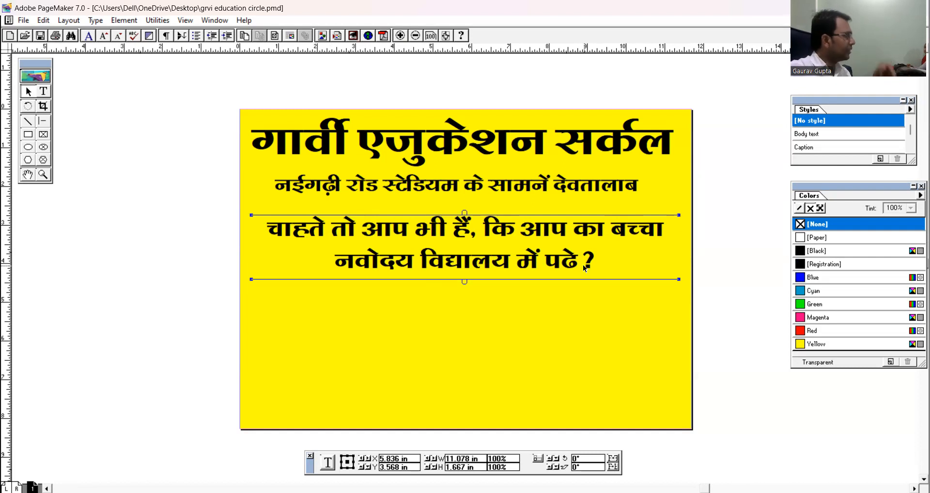
pyautogui.click(576, 298)
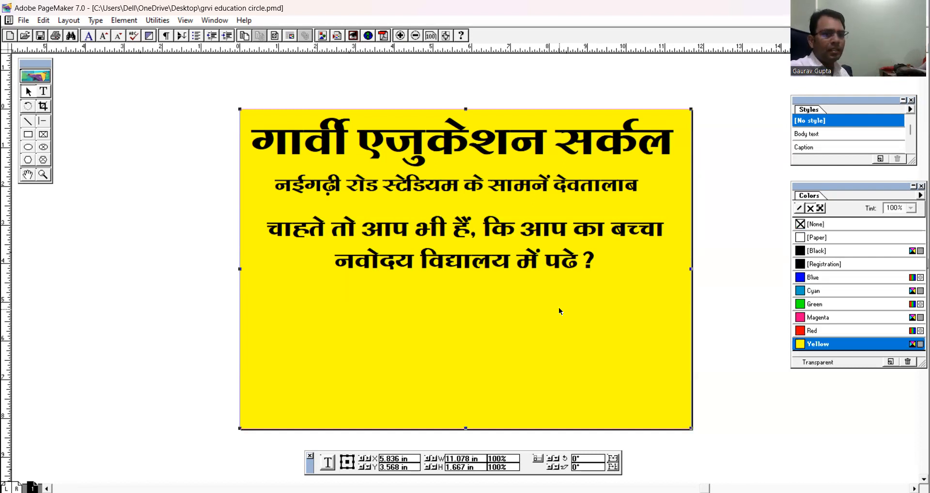
# Colour the whole two-line slogan text red and deselect it.
pyautogui.click(43, 91)
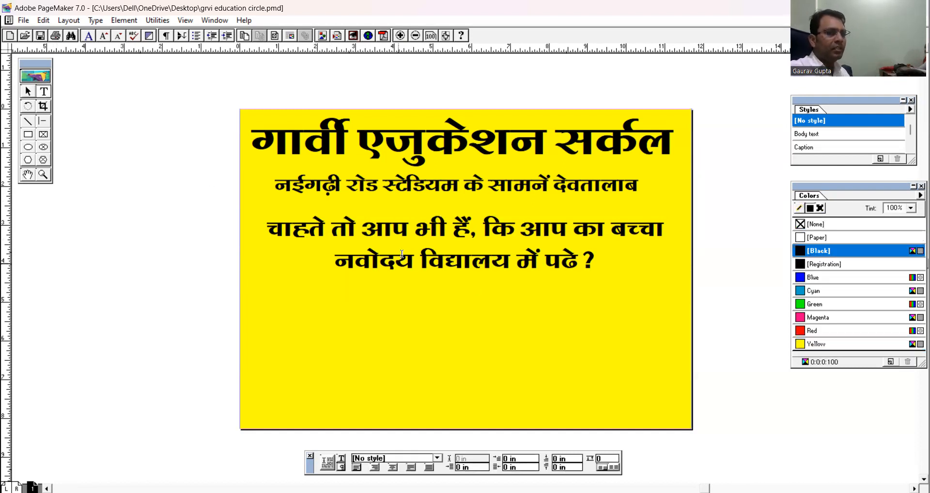
pyautogui.click(395, 229)
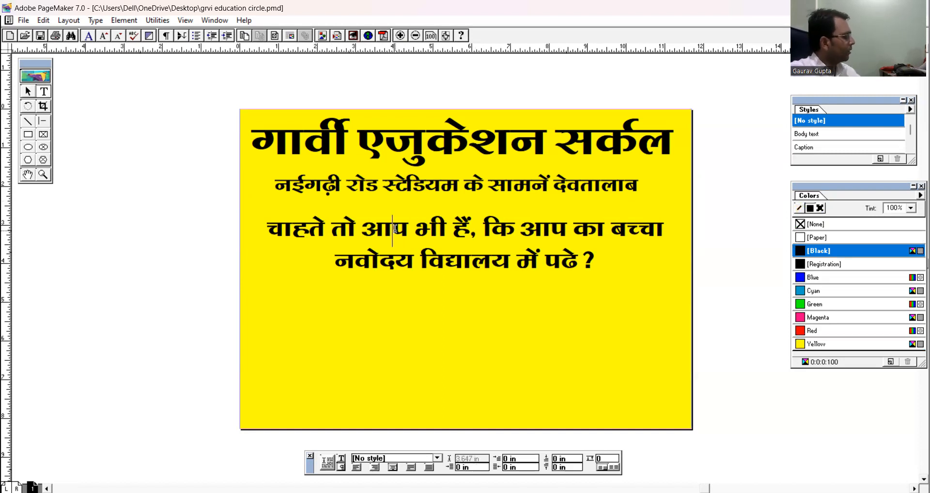
pyautogui.tripleClick(394, 229)
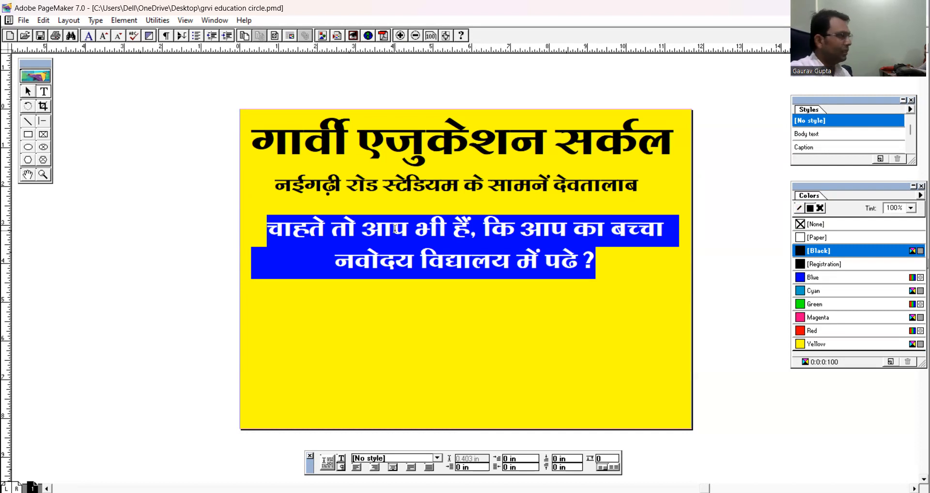
pyautogui.click(812, 331)
pyautogui.click(518, 264)
pyautogui.click(27, 91)
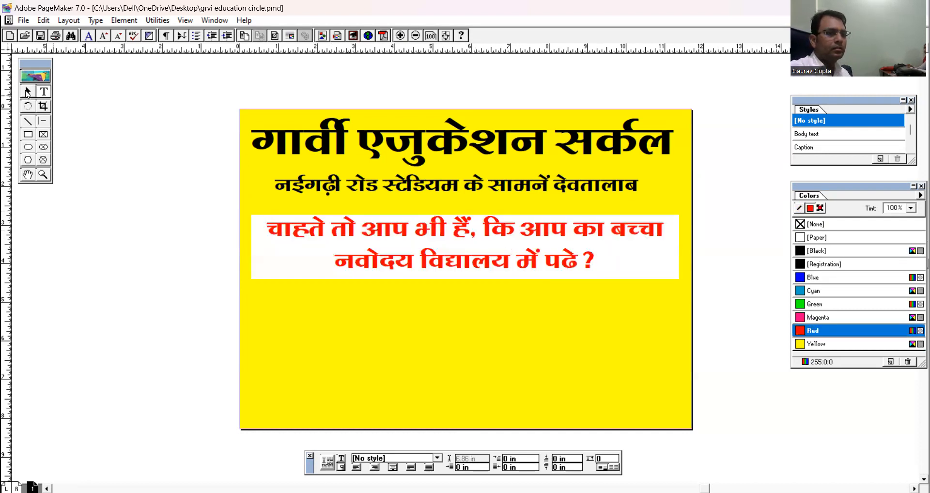
pyautogui.click(354, 238)
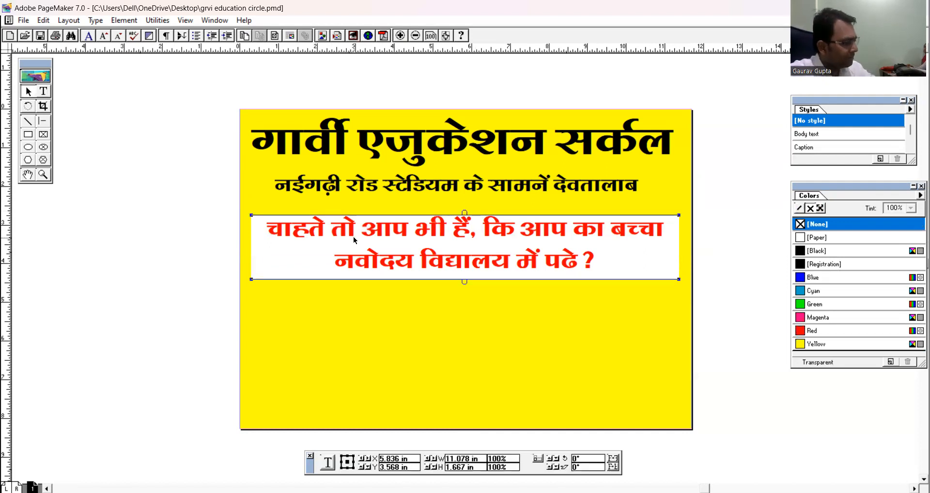
pyautogui.click(359, 328)
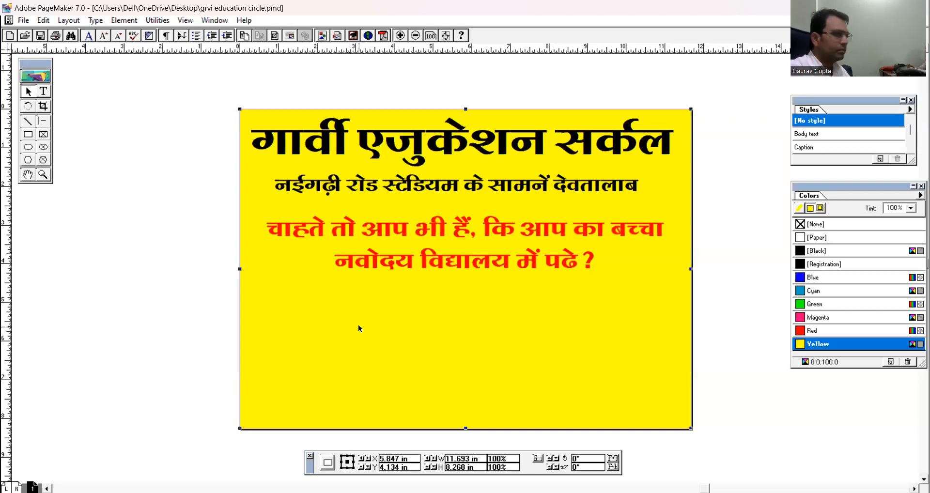
# Paste another copy of the address line below the red slogan and widen its text block to about 11 in.
pyautogui.click(381, 185)
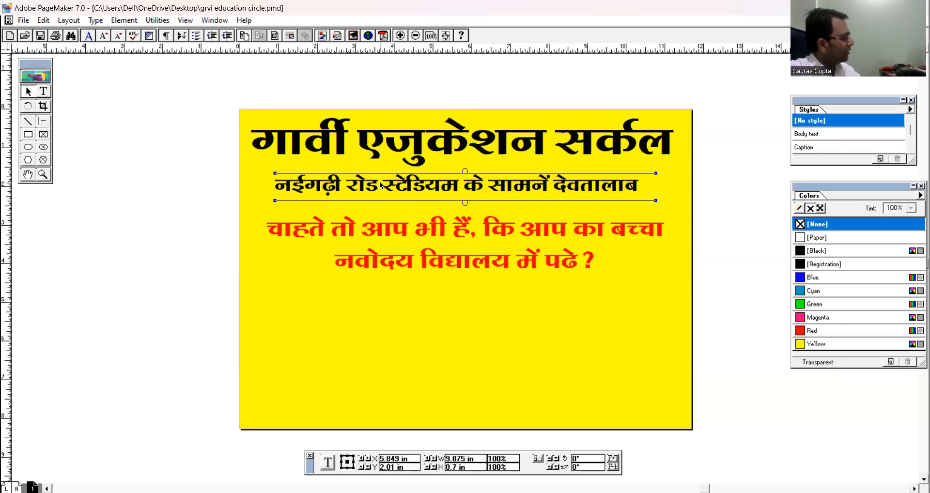
pyautogui.hotkey('ctrl', 'v')
pyautogui.moveTo(409, 194); pyautogui.dragTo(390, 304)
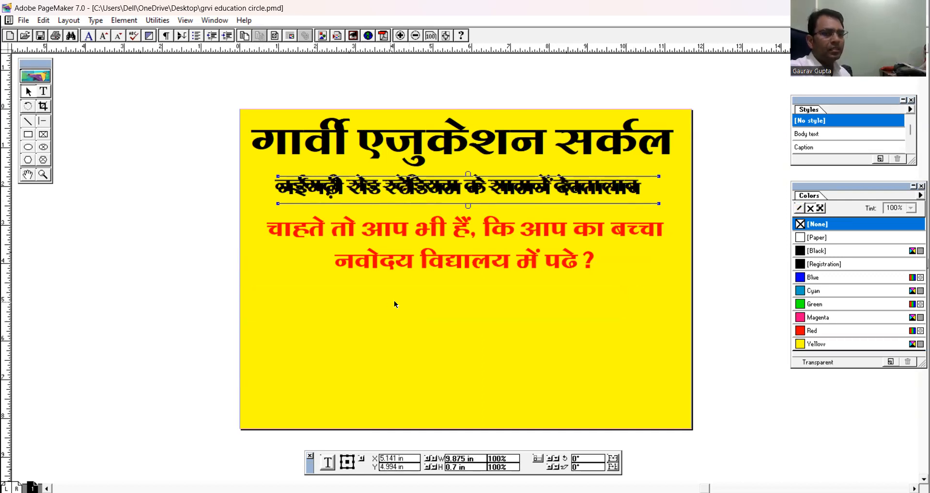
pyautogui.moveTo(628, 289); pyautogui.dragTo(672, 293)
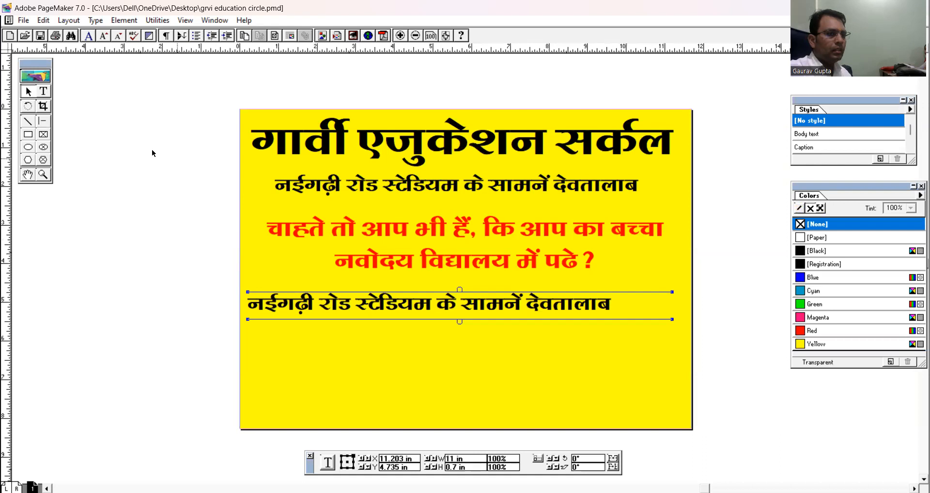
# Replace the text of the pasted address line below the red slogan with "आप ही प्रवेश दिलायें गार्वी एजुकेशन सर्कल में".
pyautogui.click(43, 92)
pyautogui.click(335, 303)
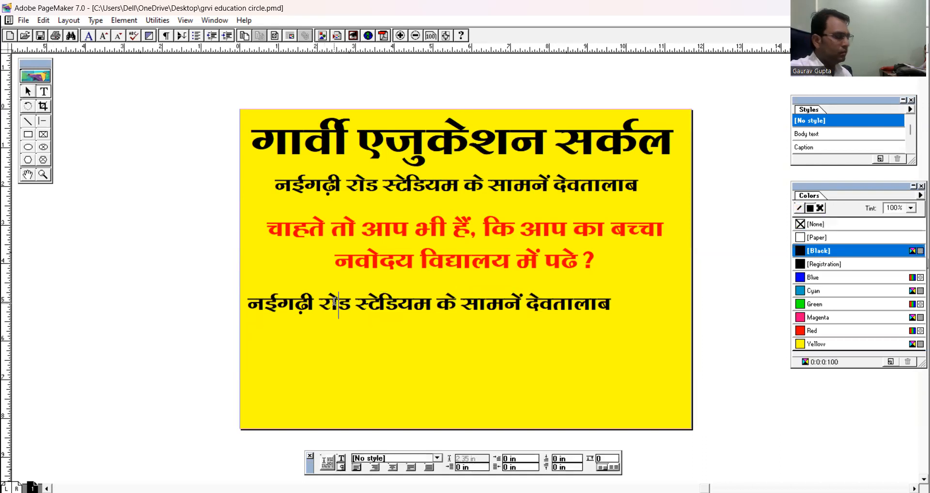
pyautogui.tripleClick(334, 300)
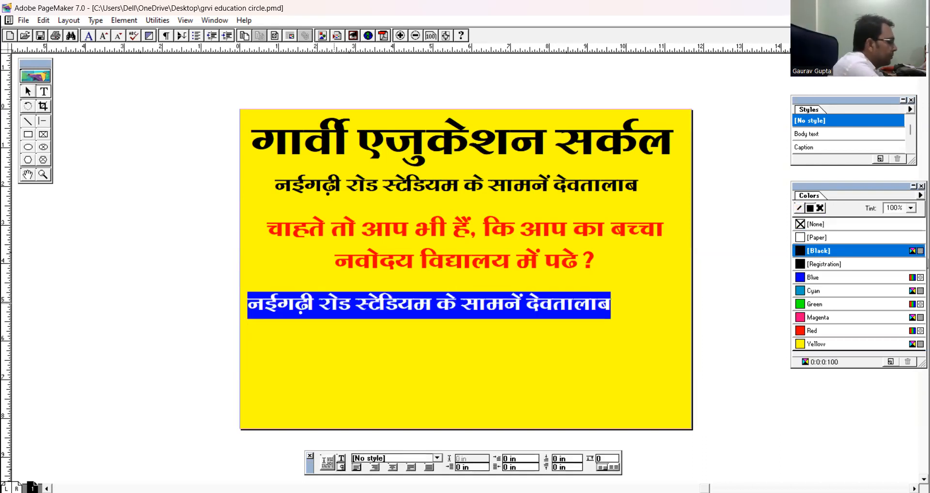
pyautogui.write('आप ही ')
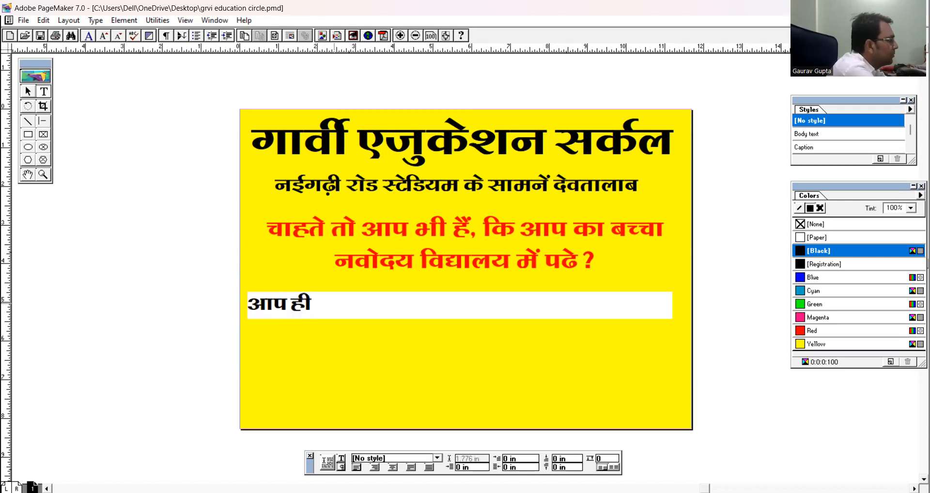
pyautogui.write('प्रवे')
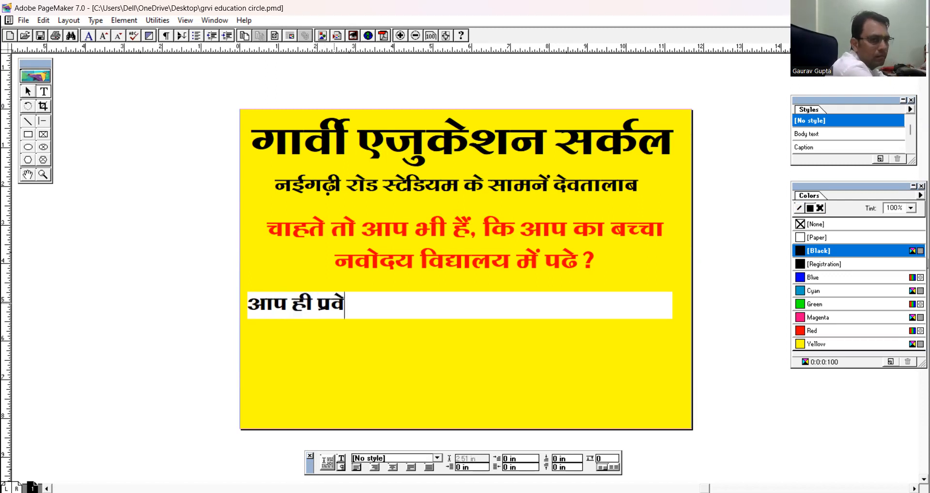
pyautogui.write('शादि')
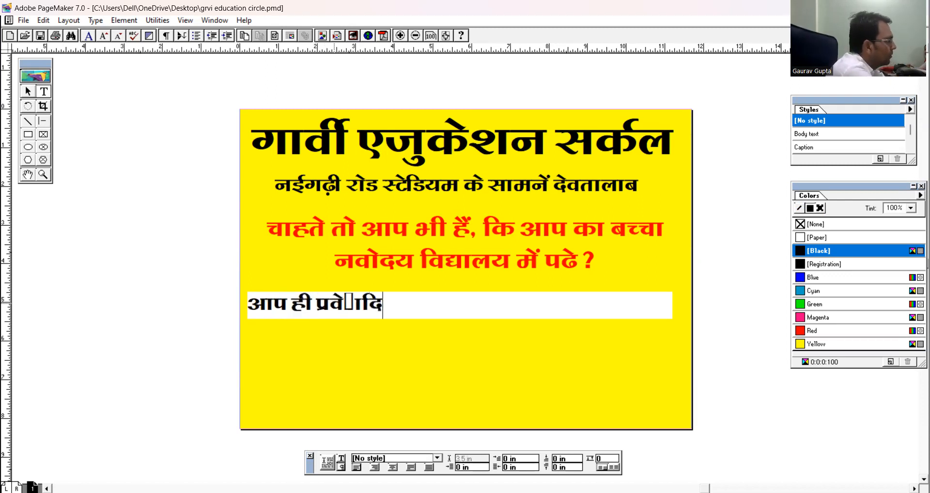
pyautogui.write('लायें गावीर् एजुकेशान सर्कल')
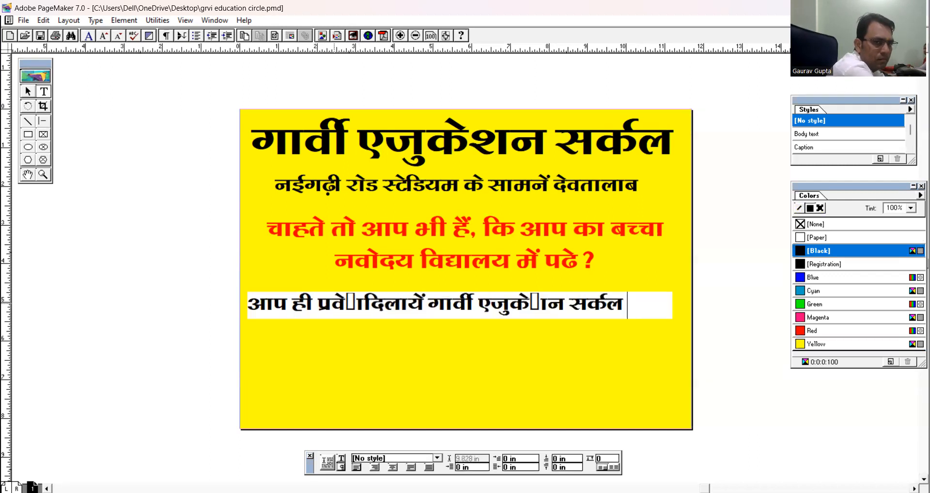
pyautogui.write(' में')
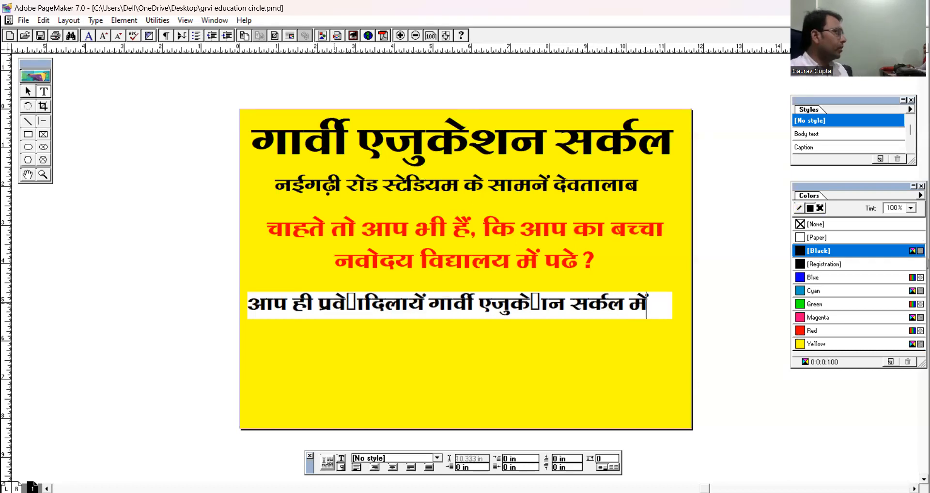
# Correct the broken श in "प्रवेश" in the admission line and put a space between "प्रवेश" and "दिलायें".
pyautogui.click(359, 301)
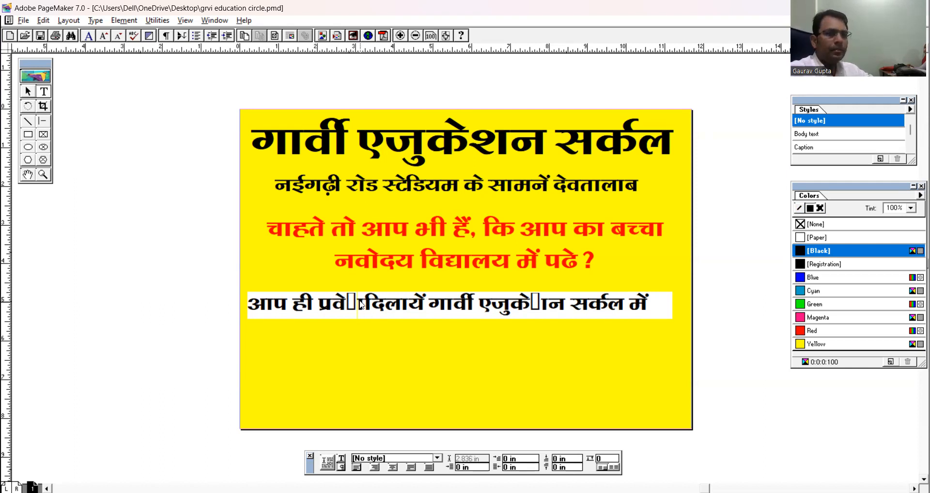
pyautogui.hotkey('alt', 'Tab')
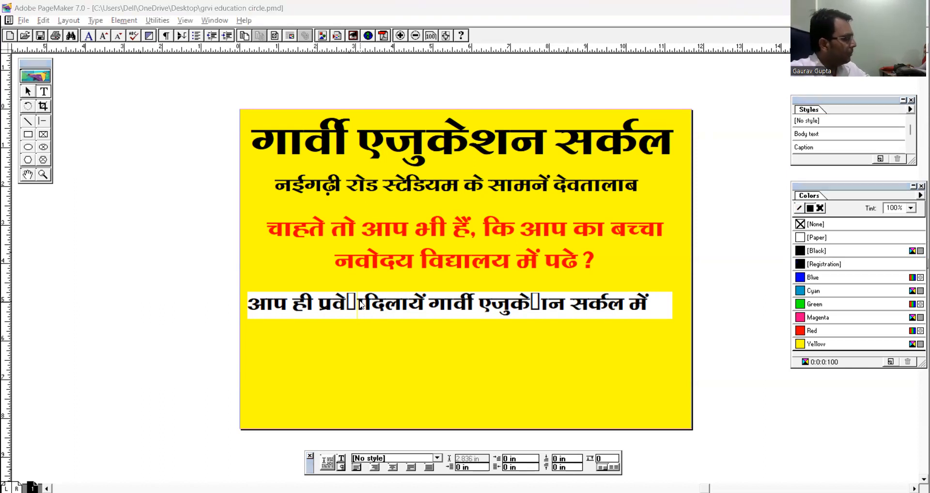
pyautogui.hotkey('alt', 'Tab')
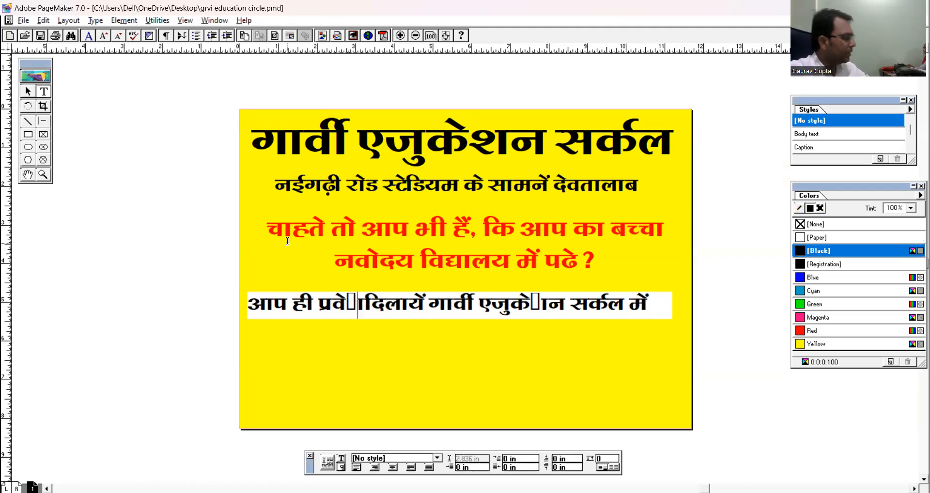
pyautogui.press('BackSpace')
pyautogui.write('श')
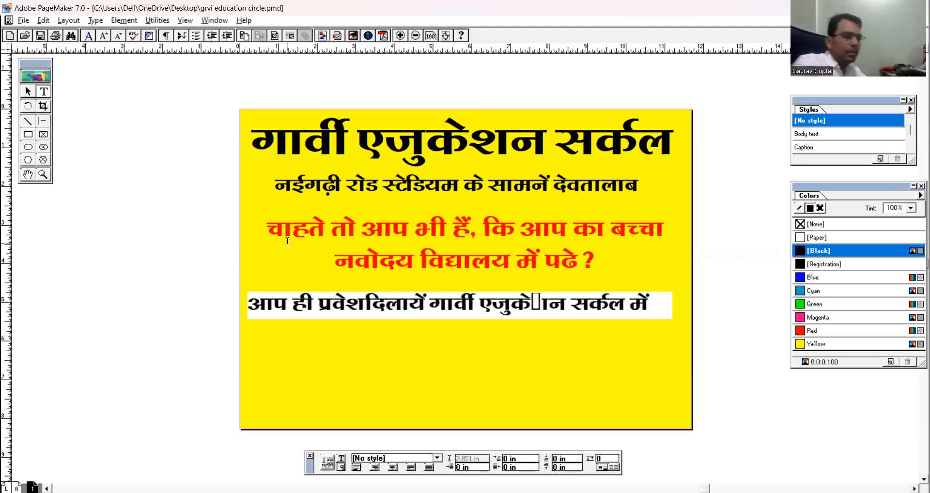
pyautogui.click(370, 303)
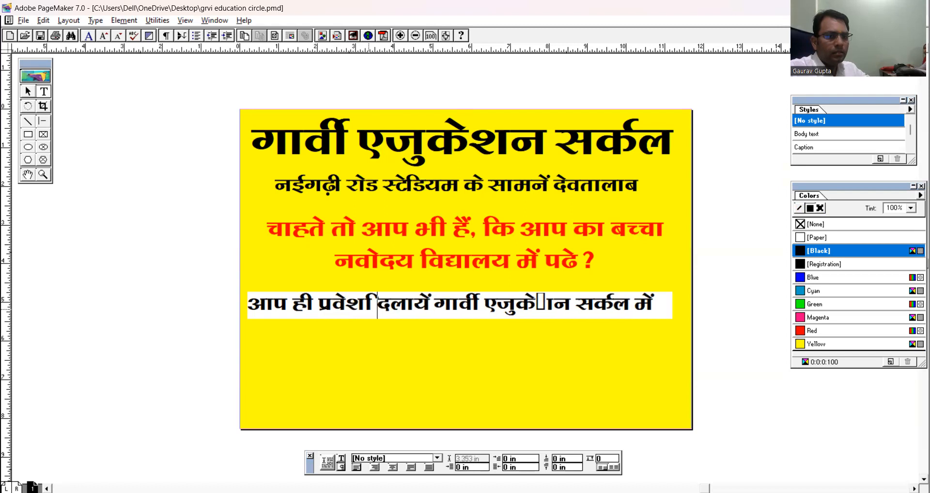
pyautogui.press('BackSpace')
pyautogui.press('Left')
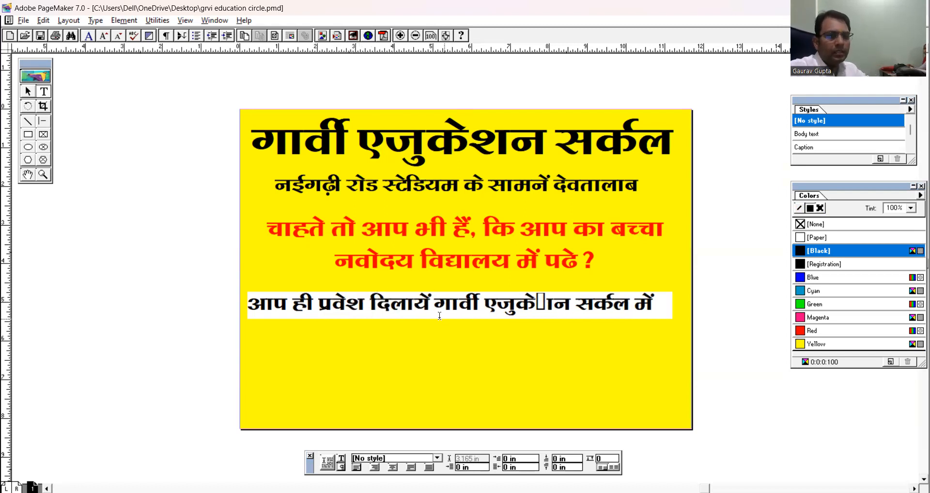
# Correct the broken श in "एजुकेशन" in the admission line and change its first word to "आज".
pyautogui.click(543, 303)
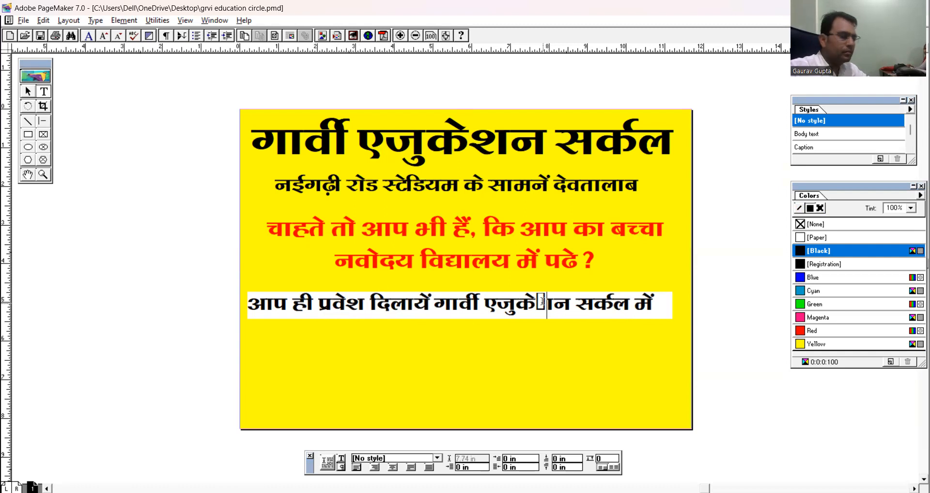
pyautogui.press('BackSpace')
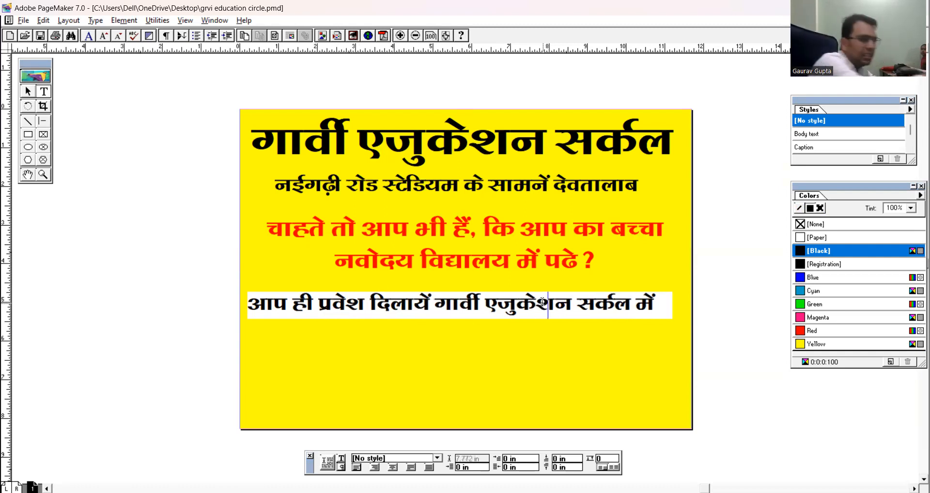
pyautogui.click(288, 305)
pyautogui.press('BackSpace')
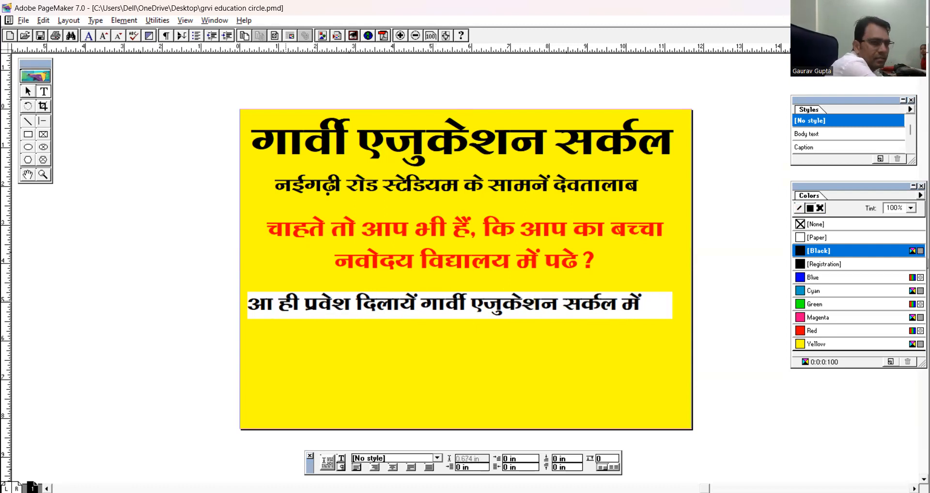
pyautogui.write('ज')
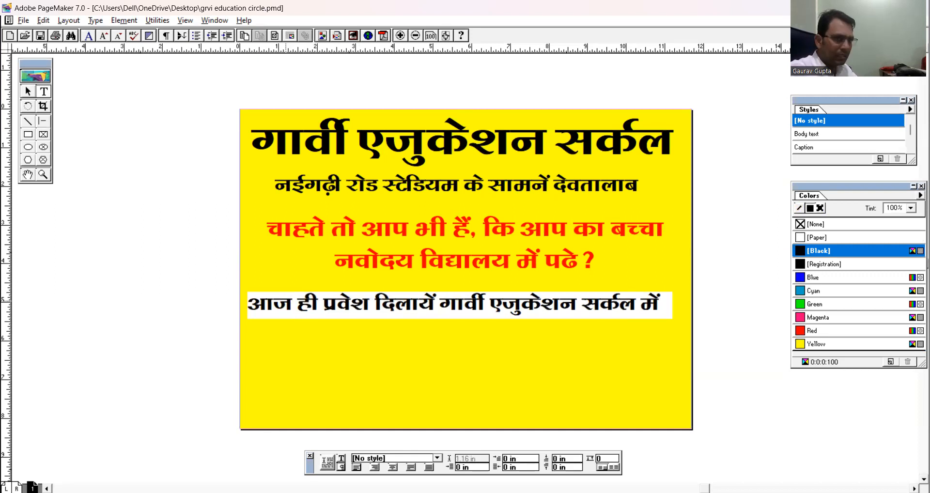
# Place a copy of the large institute heading below the admission line.
pyautogui.click(27, 91)
pyautogui.click(348, 307)
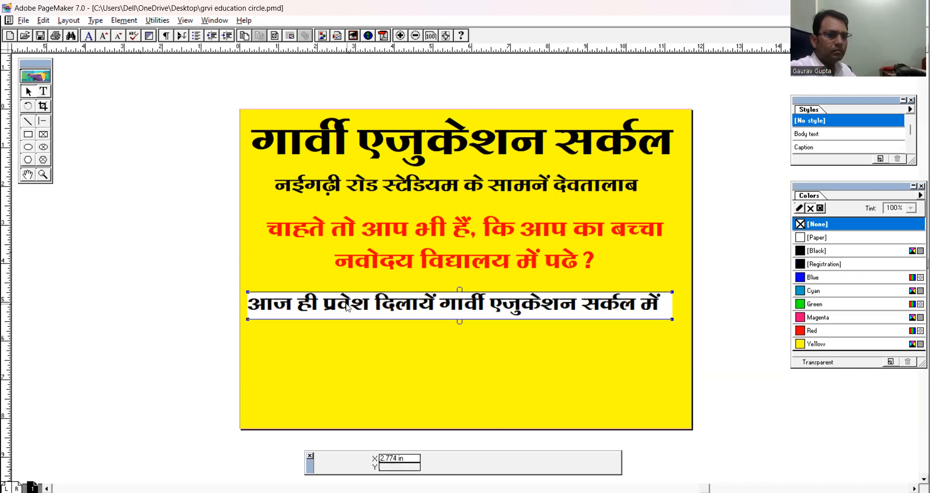
pyautogui.click(403, 143)
pyautogui.moveTo(438, 158); pyautogui.dragTo(428, 368)
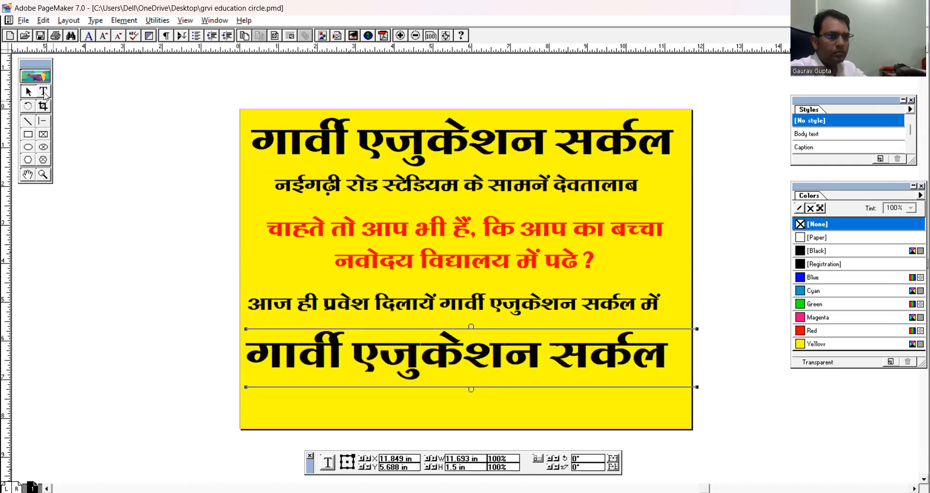
# Replace the text of the copied heading with "एस.सी/एस.टी छात्रों के लिये".
pyautogui.click(44, 92)
pyautogui.click(370, 356)
pyautogui.hotkey('ctrl', 'a')
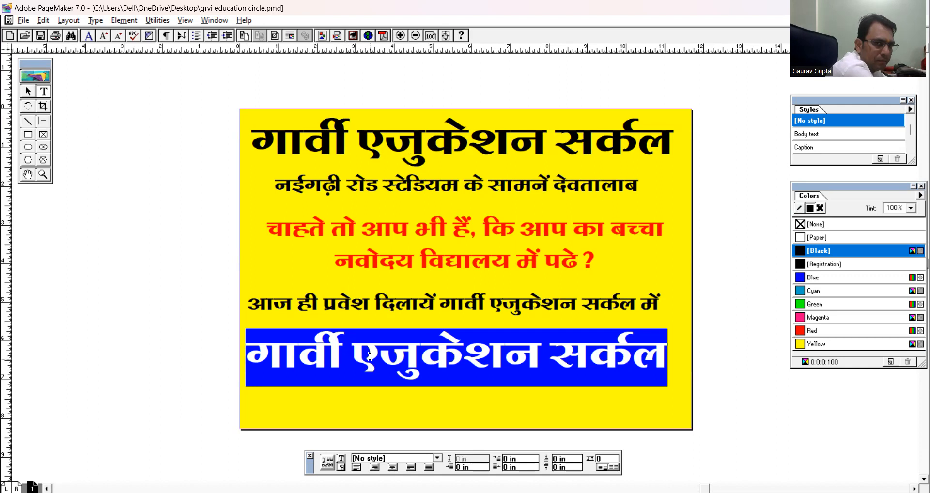
pyautogui.write(',l')
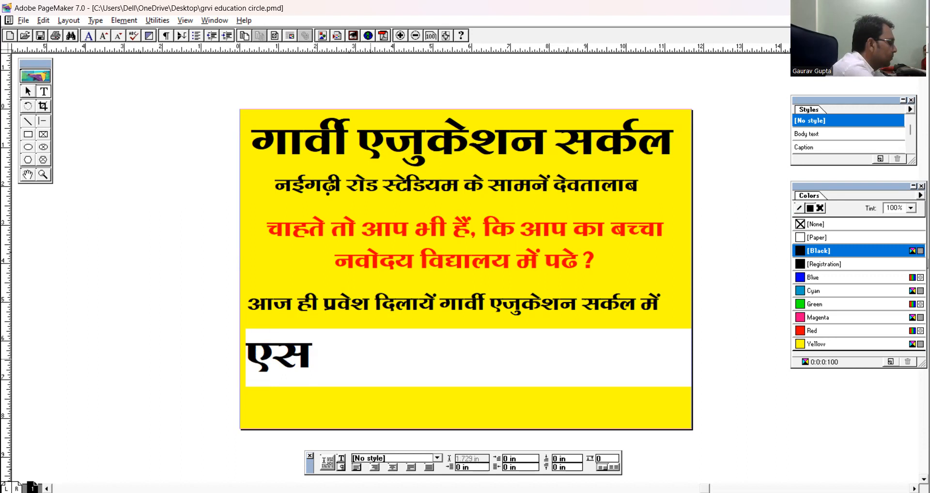
pyautogui.write('.klh')
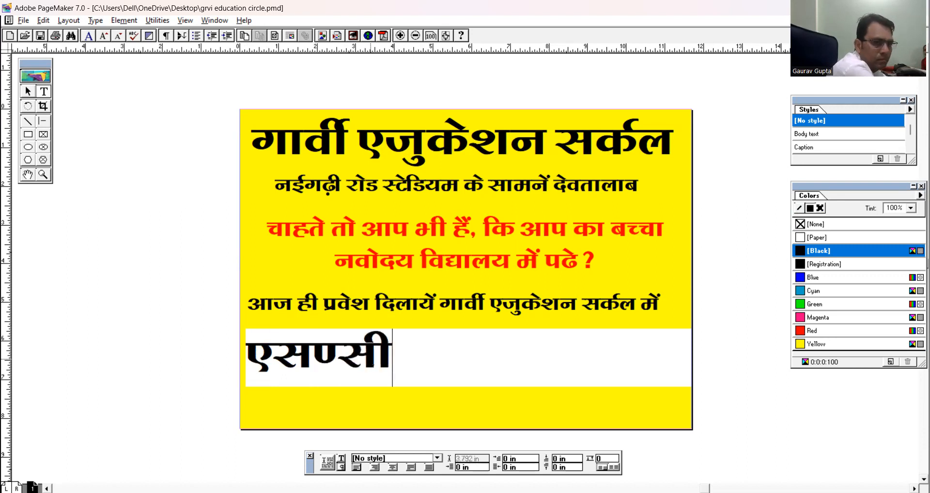
pyautogui.press('BackSpace')
pyautogui.press('BackSpace')
pyautogui.press('BackSpace')
pyautogui.press('BackSpace')
pyautogui.write('-lh')
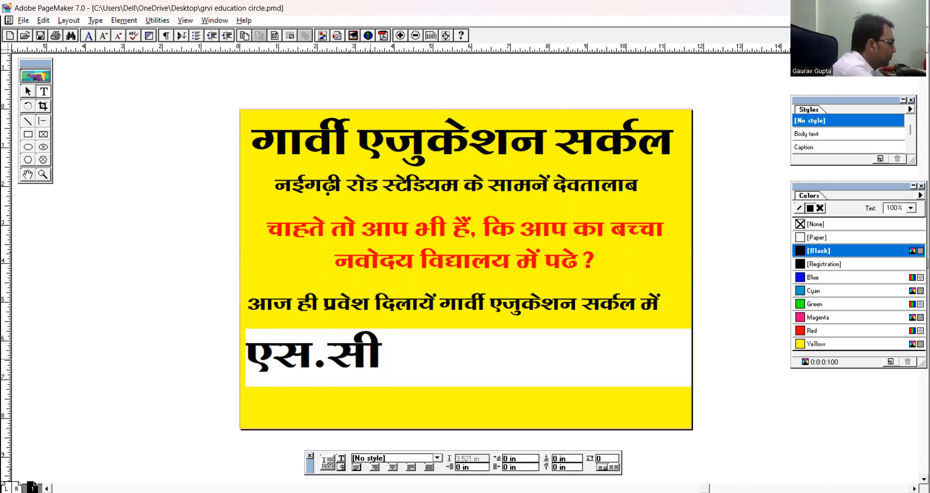
pyautogui.write('@,l')
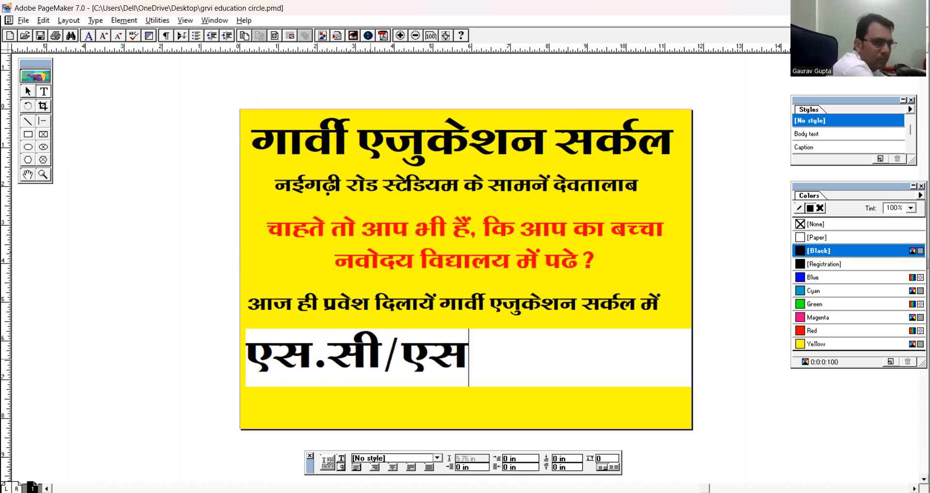
pyautogui.write('-Vh N')
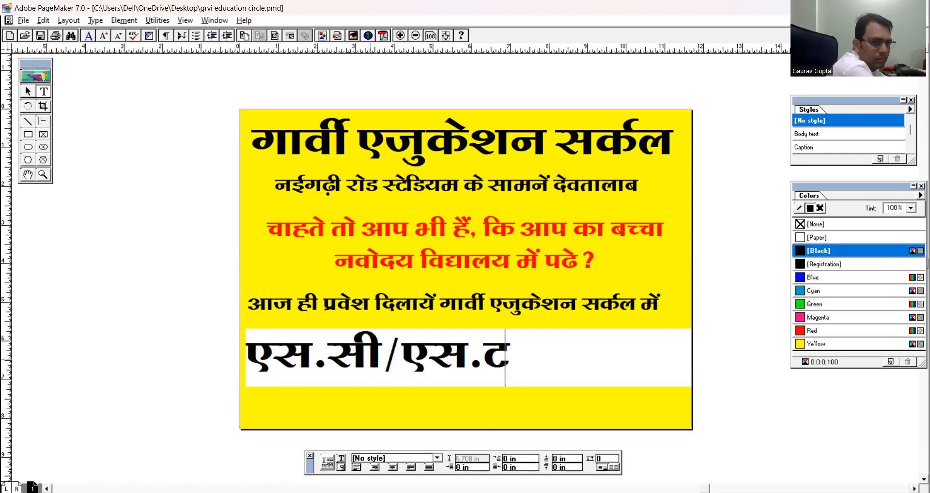
pyautogui.write('k=ksa ')
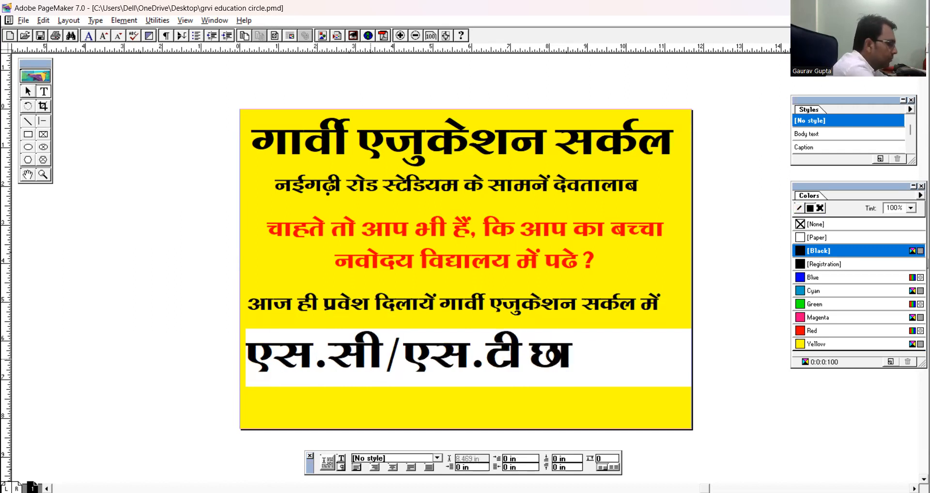
pyautogui.write('ds f')
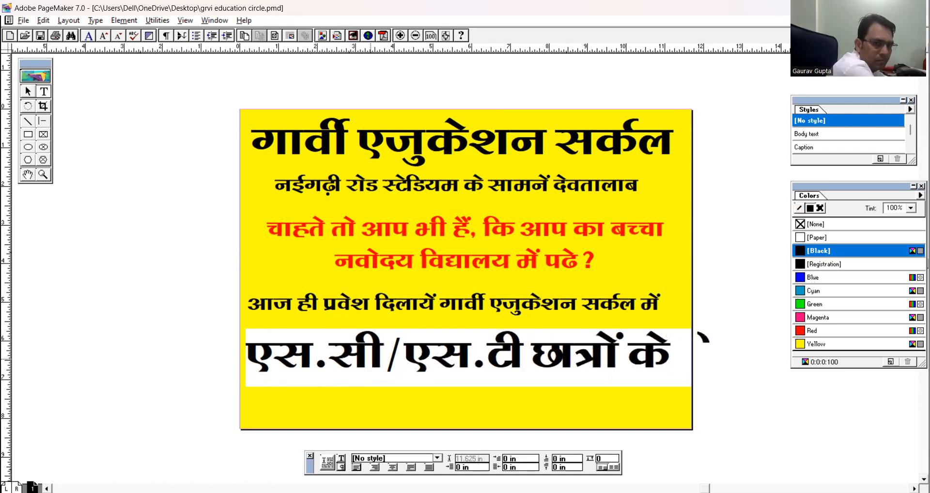
# Reduce the font size of the whole "एस.सी/एस.टी छात्रों के लिये" line by several steps.
pyautogui.tripleClick(370, 356)
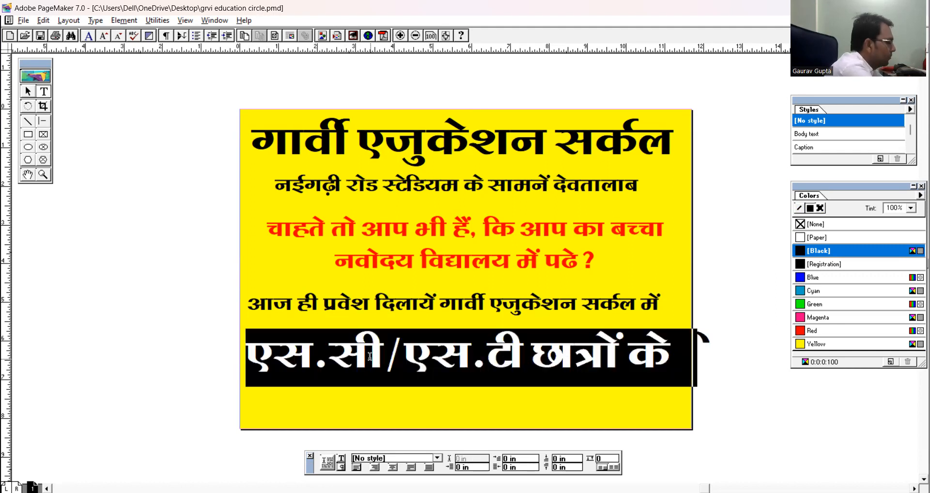
pyautogui.hotkey('ctrl', 'shift', ',')
pyautogui.hotkey('ctrl', 'shift', ',')
pyautogui.hotkey('ctrl', 'shift', ',')
pyautogui.hotkey('ctrl', 'shift', ',')
pyautogui.hotkey('ctrl', 'shift', ',')
pyautogui.hotkey('ctrl', 'shift', ',')
pyautogui.hotkey('ctrl', 'shift', ',')
pyautogui.hotkey('ctrl', 'shift', ',')
pyautogui.hotkey('ctrl', 'shift', ',')
pyautogui.hotkey('ctrl', 'shift', ',')
pyautogui.hotkey('ctrl', 'shift', ',')
pyautogui.hotkey('ctrl', 'shift', ',')
pyautogui.hotkey('ctrl', 'shift', ',')
pyautogui.hotkey('ctrl', 'shift', ',')
pyautogui.hotkey('ctrl', 'shift', ',')
pyautogui.hotkey('ctrl', 'shift', ',')
pyautogui.hotkey('ctrl', 'shift', ',')
pyautogui.hotkey('ctrl', 'shift', ',')
pyautogui.hotkey('ctrl', 'shift', ',')
pyautogui.hotkey('ctrl', 'shift', ',')
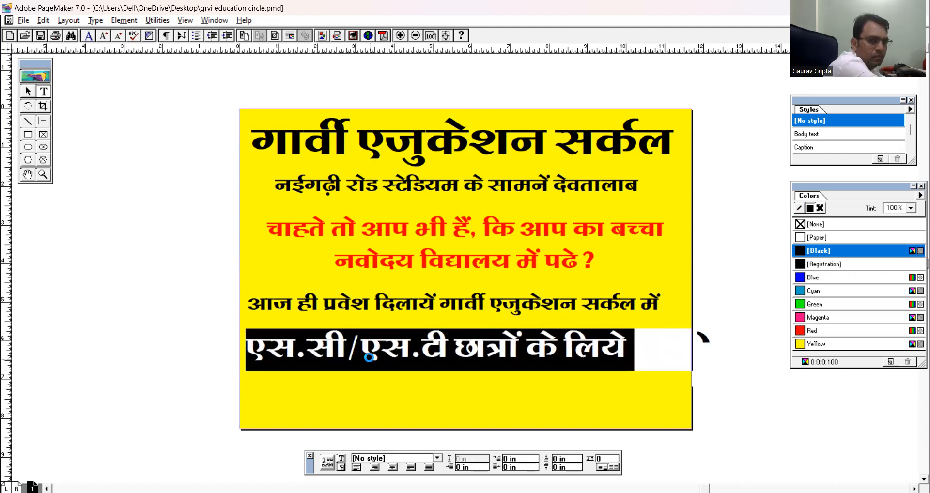
pyautogui.hotkey('ctrl', 'shift', ',')
pyautogui.hotkey('ctrl', 'shift', ',')
# Add the word "स्कॉलरशिप" at the end of the "एस.सी/एस.टी छात्रों के लिये" line.
pyautogui.press('End')
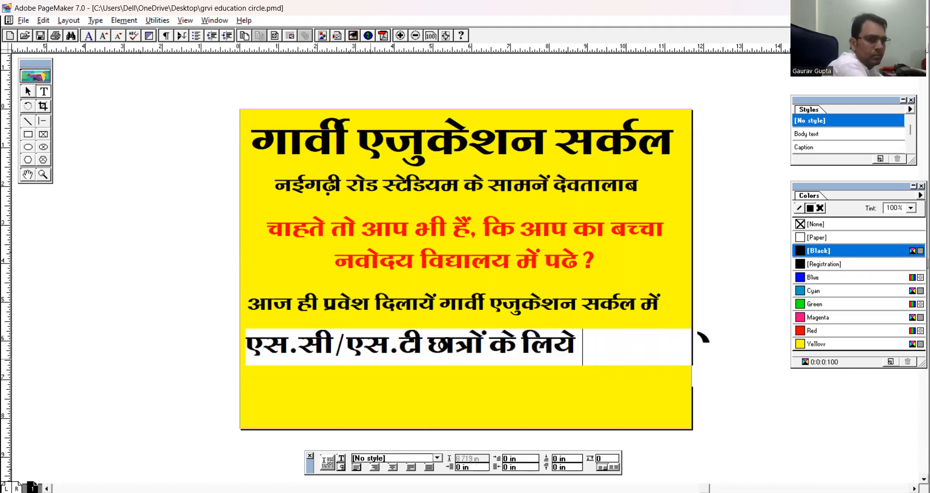
pyautogui.write('स्कॉलस')
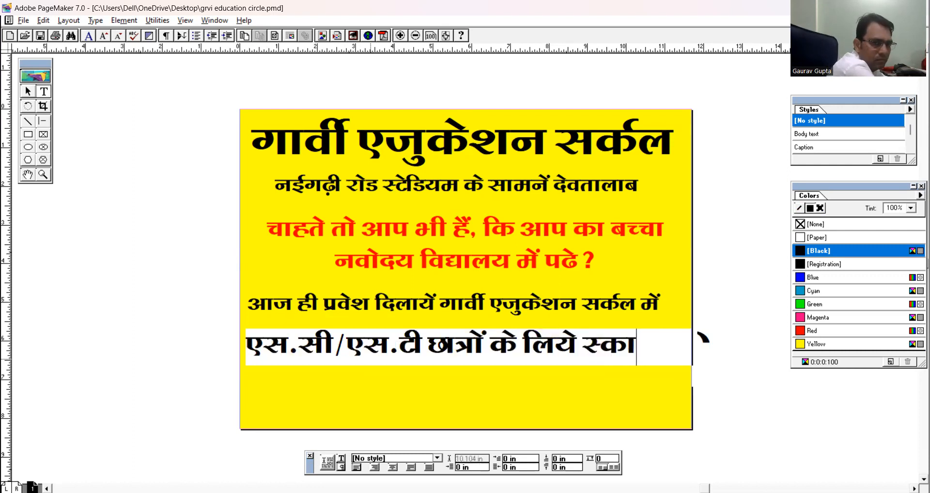
pyautogui.press('BackSpace')
pyautogui.write('रशि□ाप')
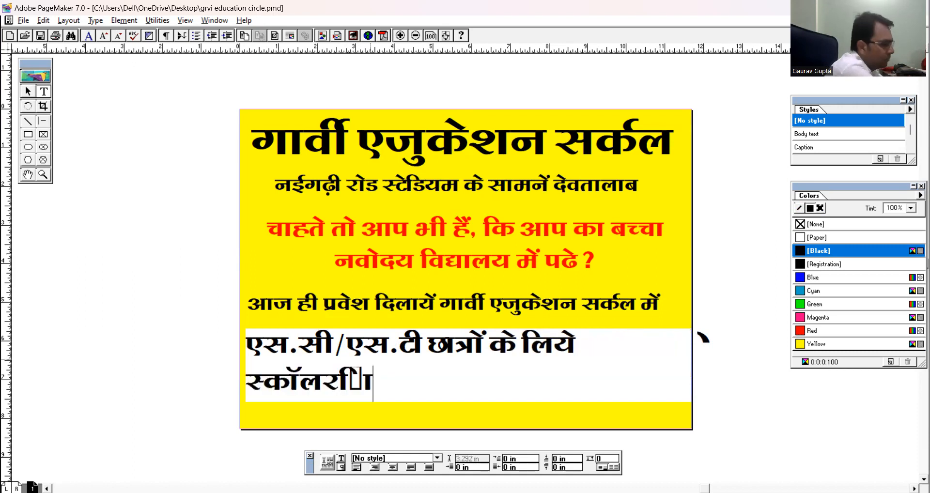
# Reduce the font size of the whole scholarship text further so that it fits on one line.
pyautogui.hotkey('ctrl', 'a')
pyautogui.hotkey('ctrl', 'shift', ',')
pyautogui.hotkey('ctrl', 'shift', ',')
pyautogui.hotkey('ctrl', 'shift', ',')
pyautogui.hotkey('ctrl', 'shift', ',')
pyautogui.hotkey('ctrl', 'shift', ',')
pyautogui.hotkey('ctrl', 'shift', ',')
pyautogui.hotkey('ctrl', 'shift', ',')
pyautogui.hotkey('ctrl', 'shift', ',')
pyautogui.hotkey('ctrl', 'shift', ',')
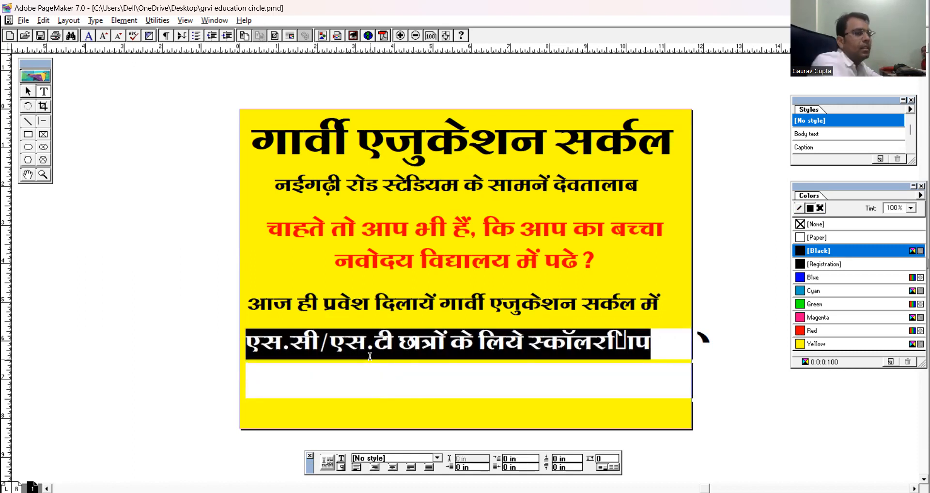
# Delete the broken character inside the word "स्कॉलरशिप" in the scholarship line.
pyautogui.click(632, 341)
pyautogui.press('BackSpace')
pyautogui.press('BackSpace')
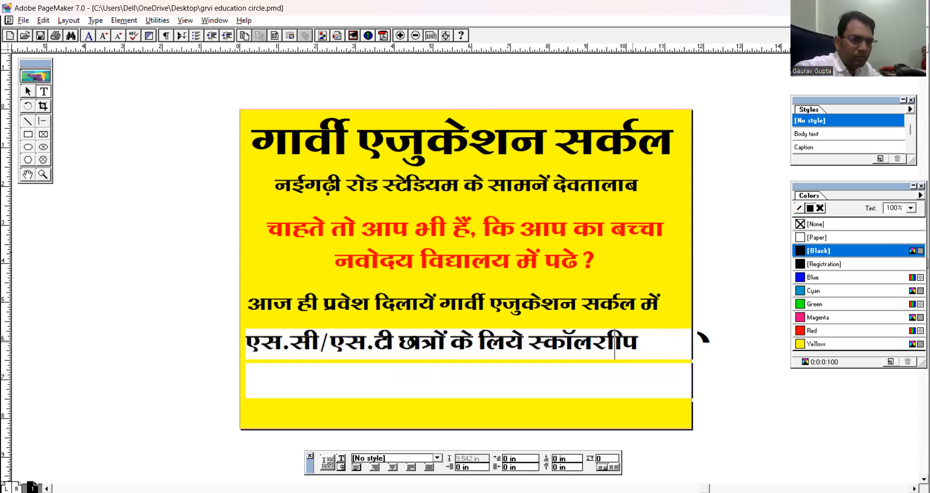
pyautogui.write('गार्वी एजुकेशन')
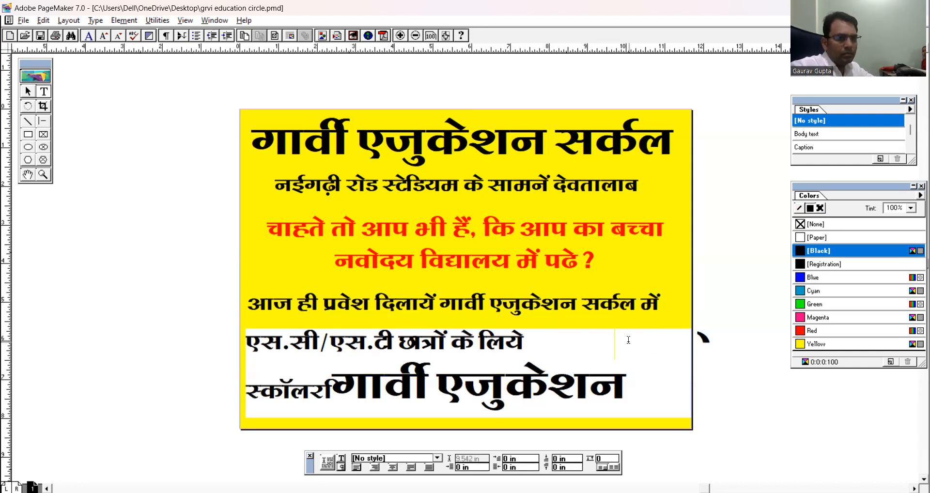
pyautogui.moveTo(340, 381); pyautogui.dragTo(634, 378)
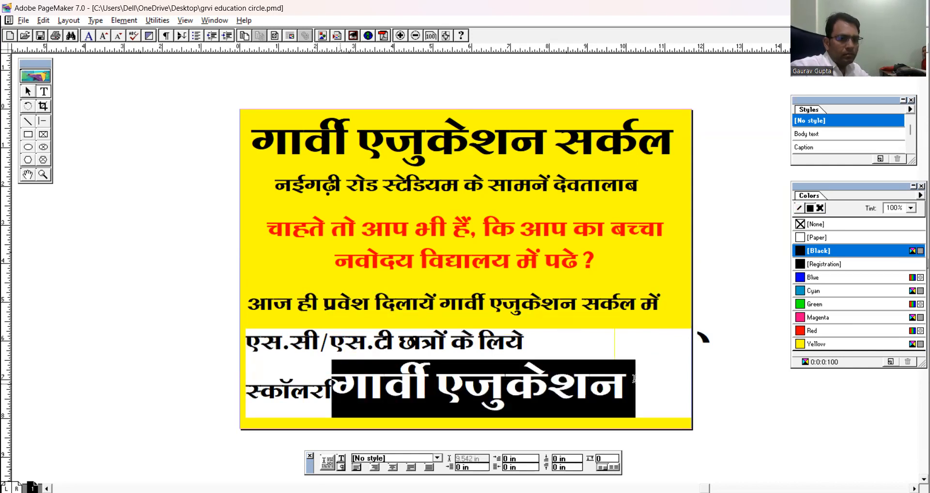
pyautogui.write('सर्कल')
pyautogui.moveTo(332, 385); pyautogui.dragTo(447, 385)
pyautogui.press('BackSpace')
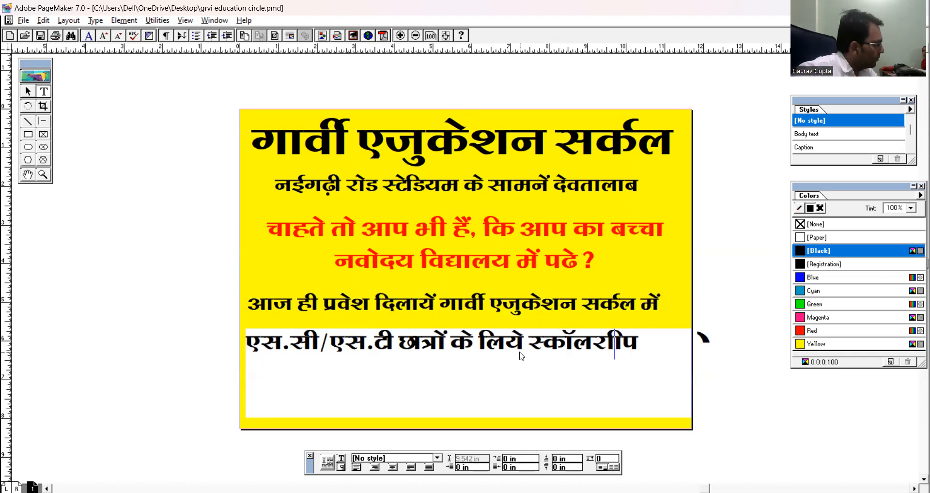
# Insert the missing letter "श" into the word "स्कॉलरशिप", copying it from the other open window.
pyautogui.hotkey('alt', 'Tab')
pyautogui.hotkey('alt', 'Tab')
pyautogui.write('शि')
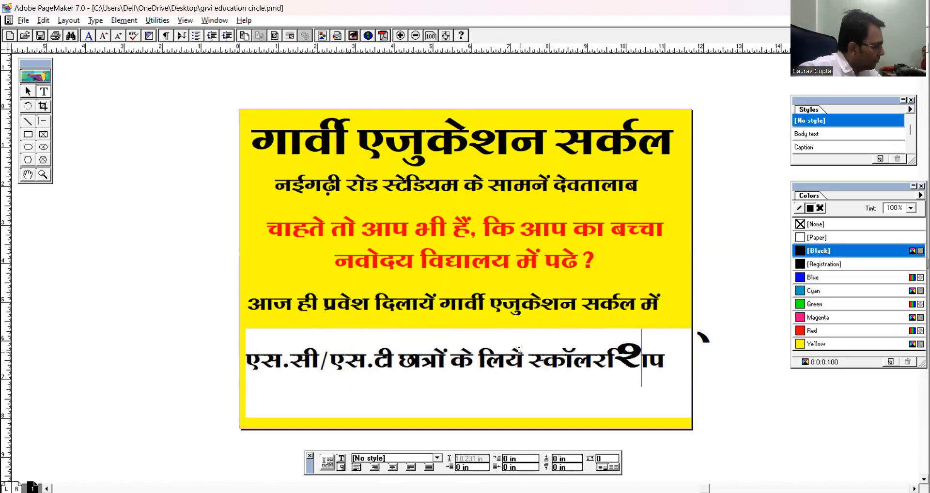
# Bring the whole "एस.सी/एस.टी छात्रों के लिये स्कॉलरशिप" text to one uniform font size that fits on a single line.
pyautogui.tripleClick(652, 364)
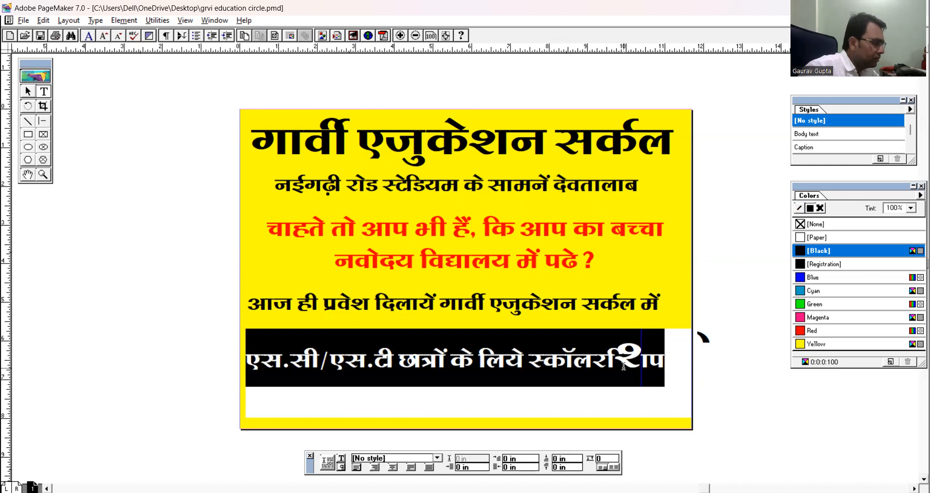
pyautogui.hotkey('ctrl', 'shift', '.')
pyautogui.hotkey('ctrl', 'shift', '.')
pyautogui.hotkey('ctrl', 'shift', '.')
pyautogui.hotkey('ctrl', 'shift', '.')
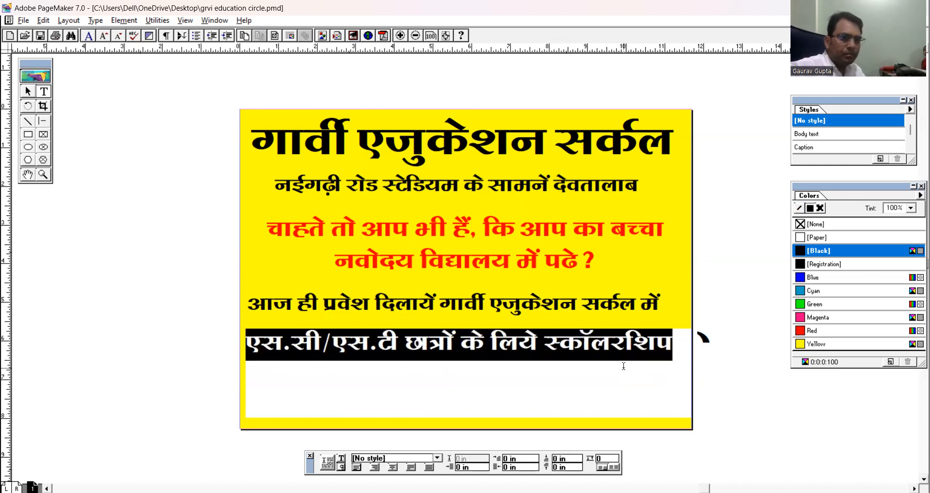
pyautogui.click(580, 341)
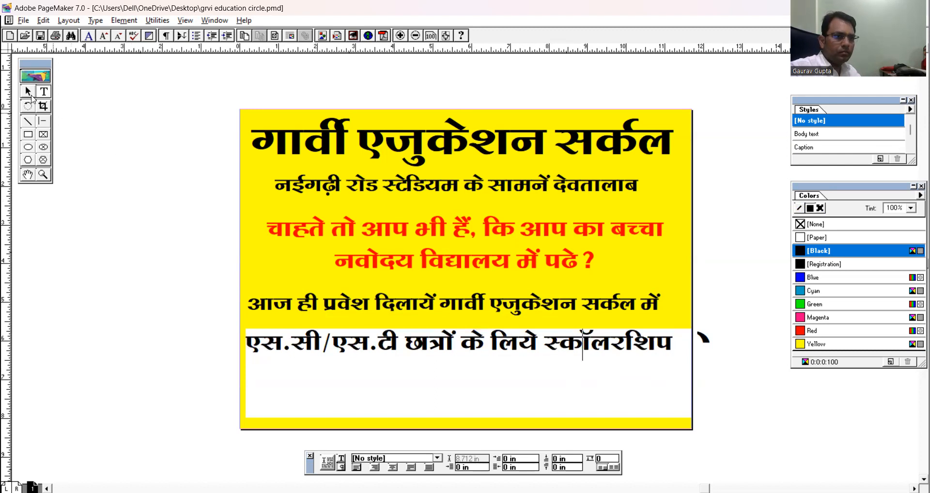
pyautogui.click(31, 96)
pyautogui.click(433, 343)
pyautogui.press('Down')
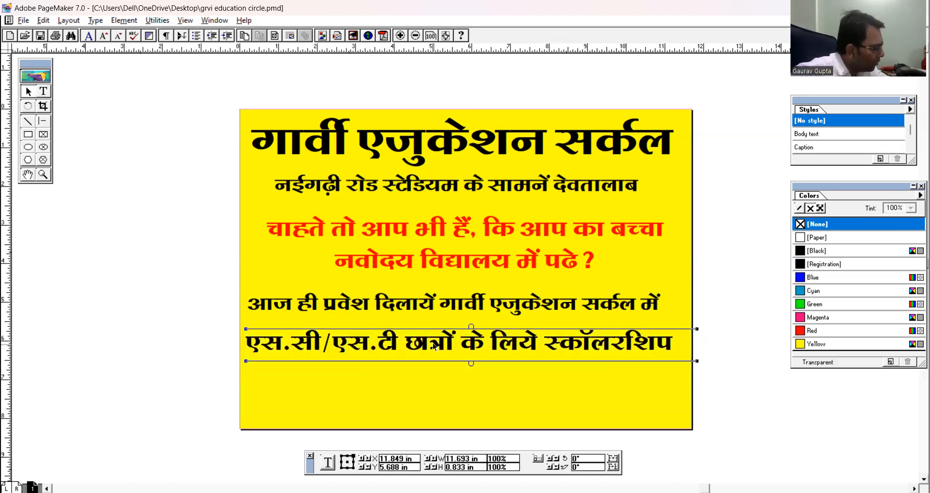
pyautogui.click(433, 343)
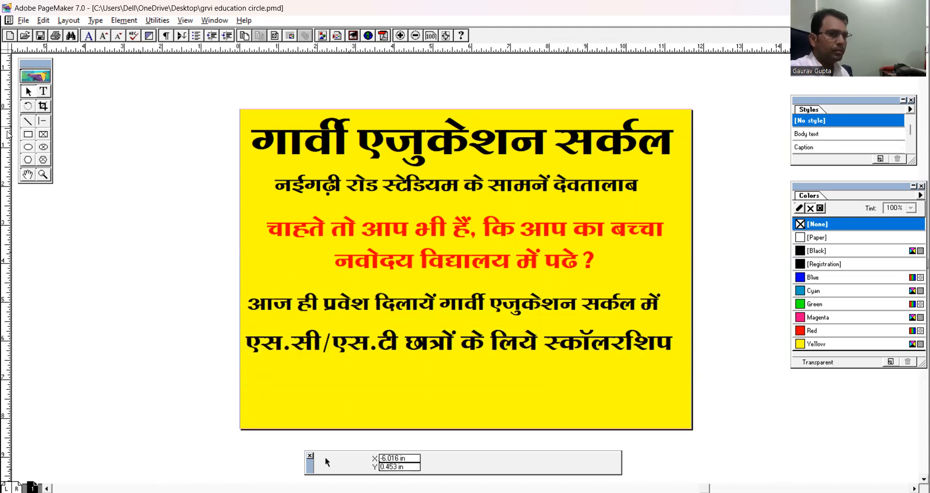
# Add a second line "सुविधा उपलब्ध" below the scholarship text in the same text block.
pyautogui.click(43, 90)
pyautogui.click(580, 343)
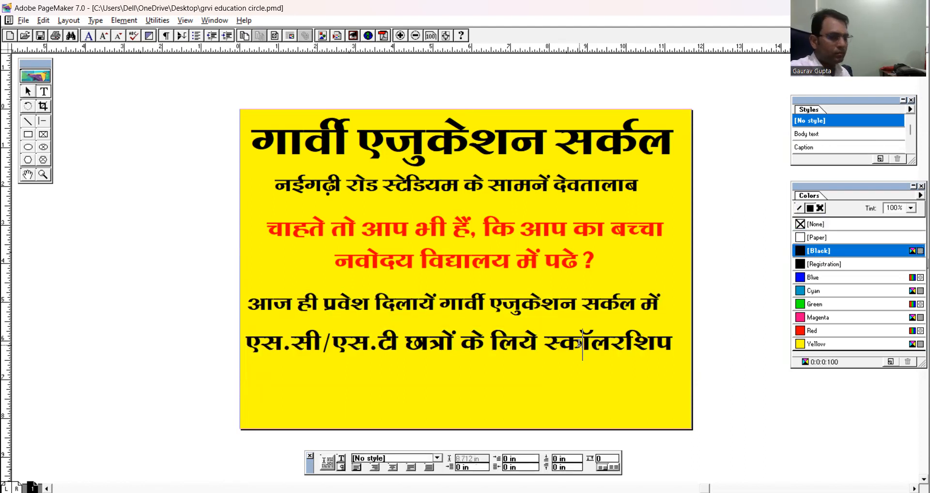
pyautogui.press('Right')
pyautogui.press('Right')
pyautogui.press('Right')
pyautogui.press('Right')
pyautogui.press('Right')
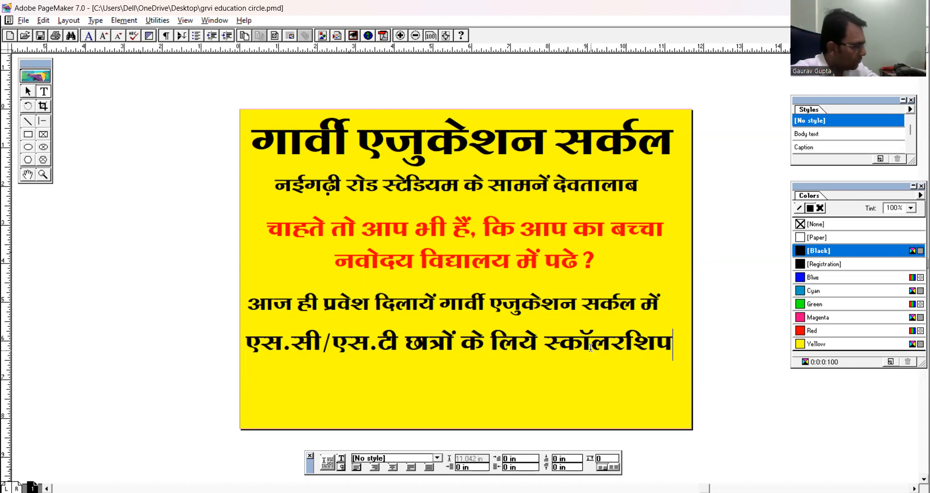
pyautogui.press('Return')
pyautogui.write('सुविधा उपलब्ध')
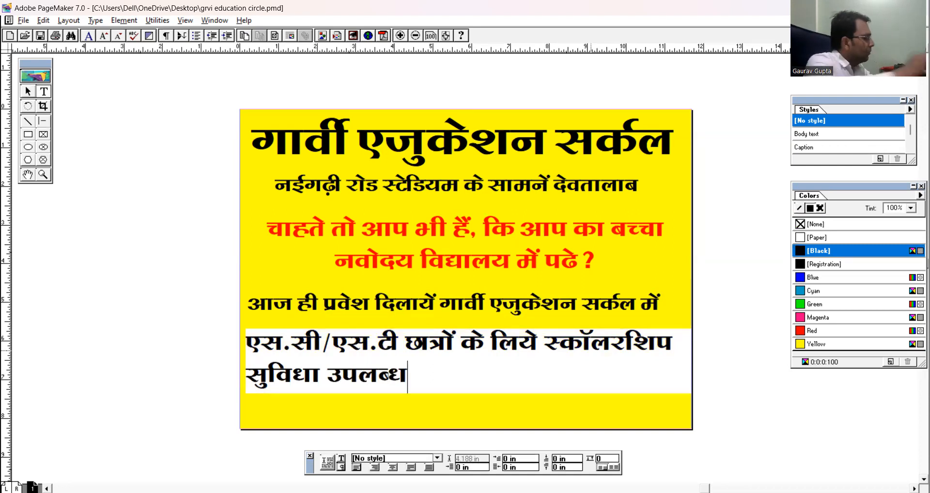
# Centre both lines of the scholarship text block.
pyautogui.tripleClick(591, 347)
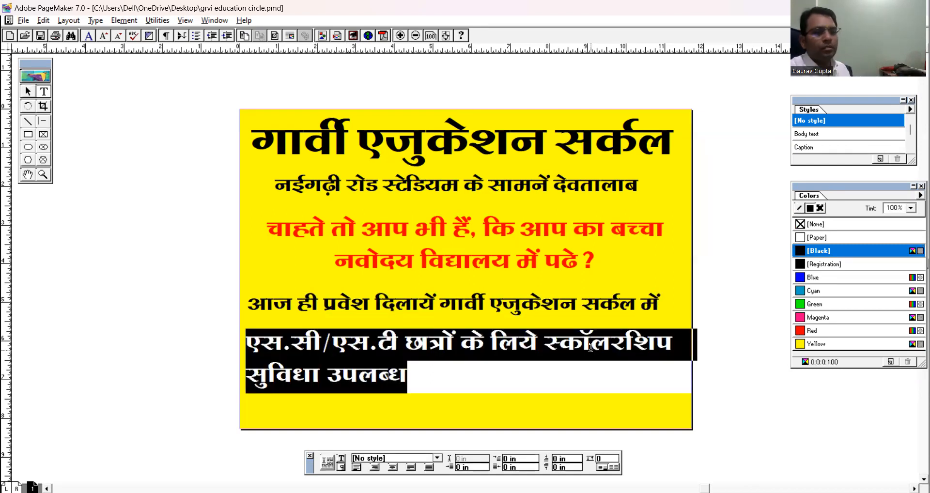
pyautogui.click(393, 467)
pyautogui.click(25, 85)
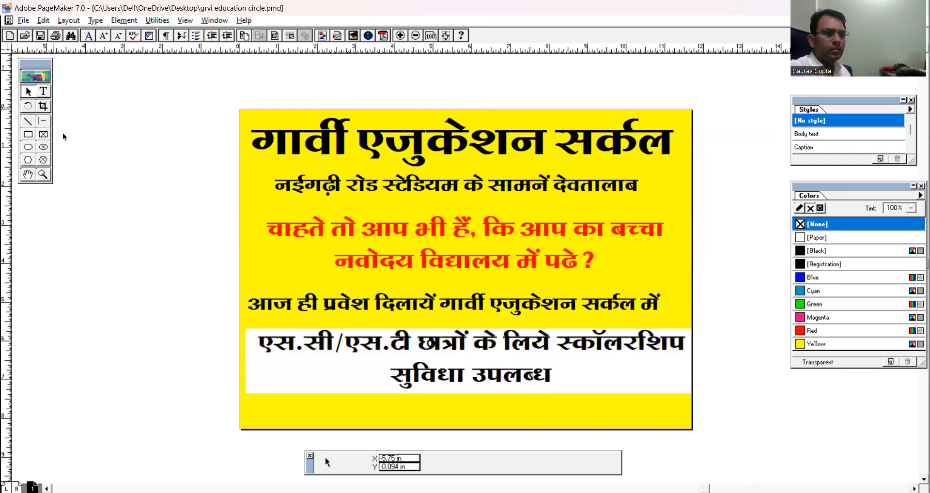
pyautogui.click(406, 356)
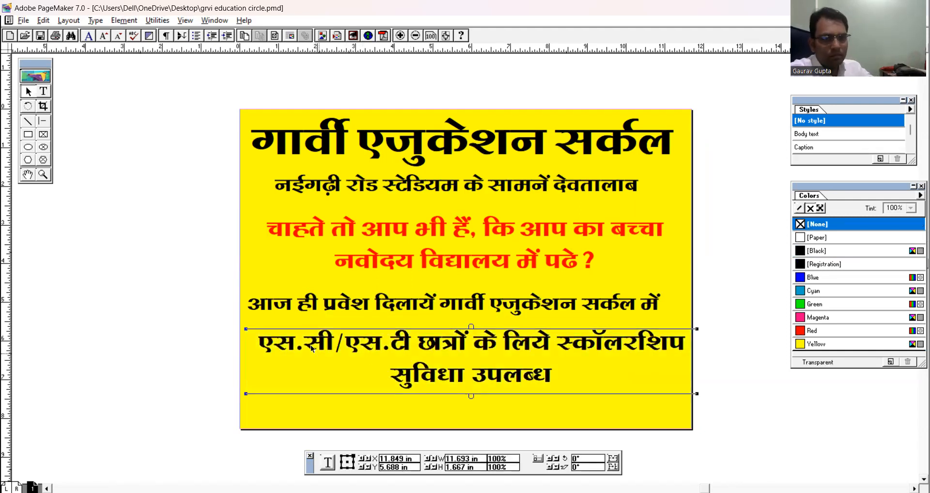
pyautogui.click(176, 315)
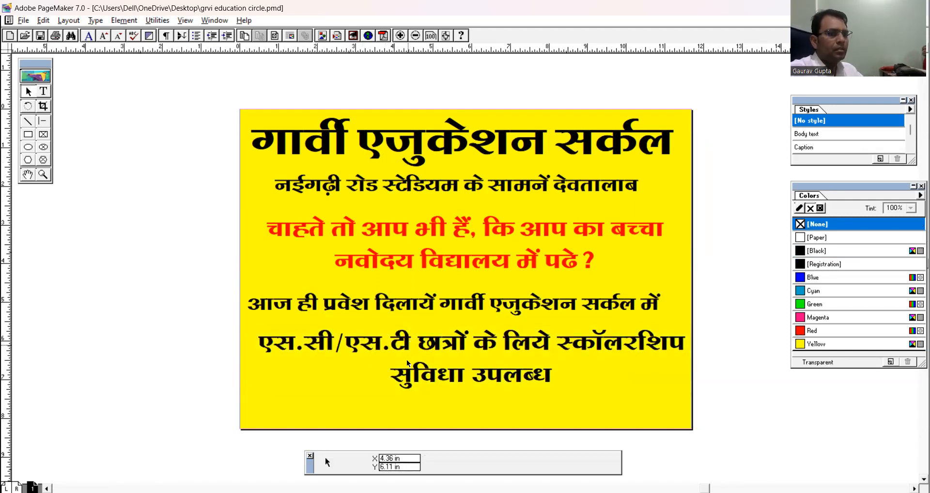
# Place a copy of the address line below the scholarship text and replace its text with "संपर्क सूत्र".
pyautogui.click(415, 189)
pyautogui.moveTo(415, 186); pyautogui.dragTo(420, 420)
pyautogui.click(43, 94)
pyautogui.click(315, 406)
pyautogui.hotkey('ctrl', 'a')
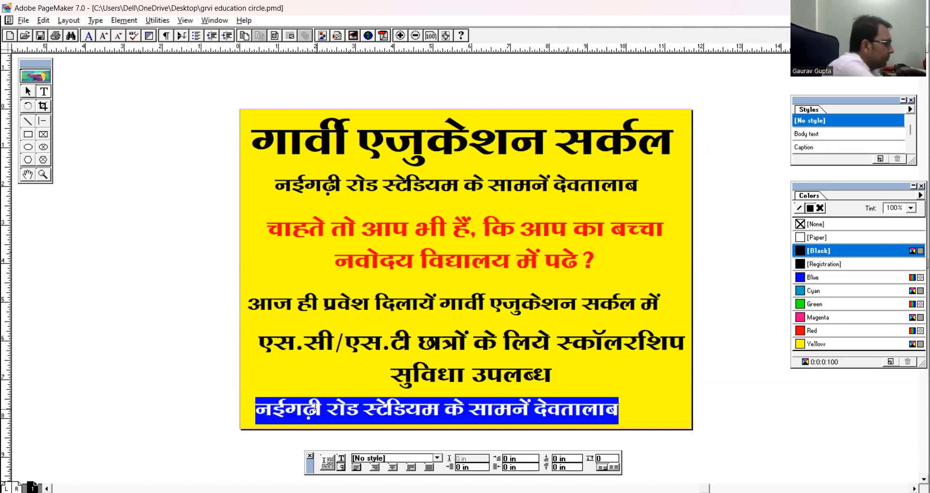
pyautogui.write('संपर्क')
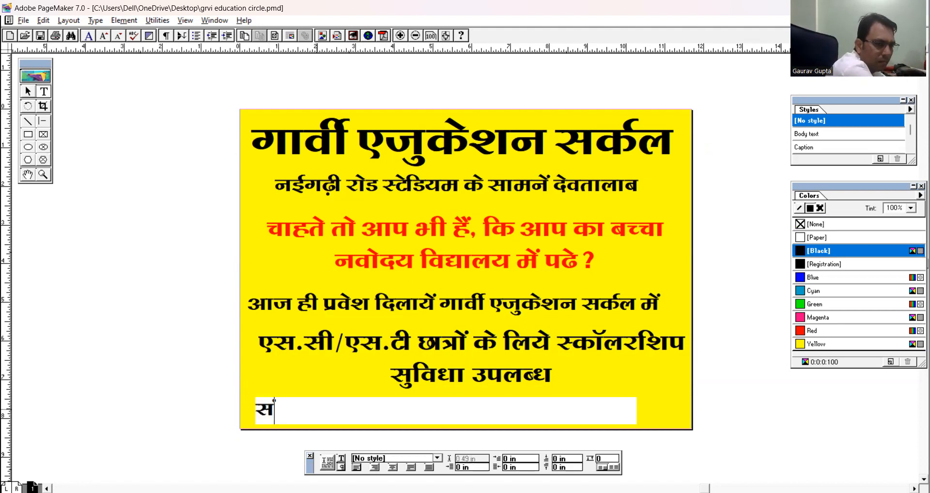
pyautogui.write(' सू')
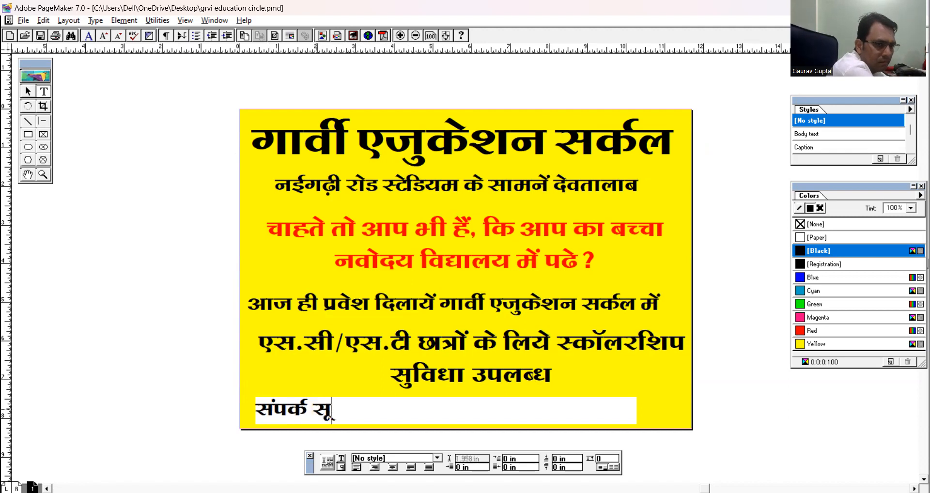
pyautogui.write('.')
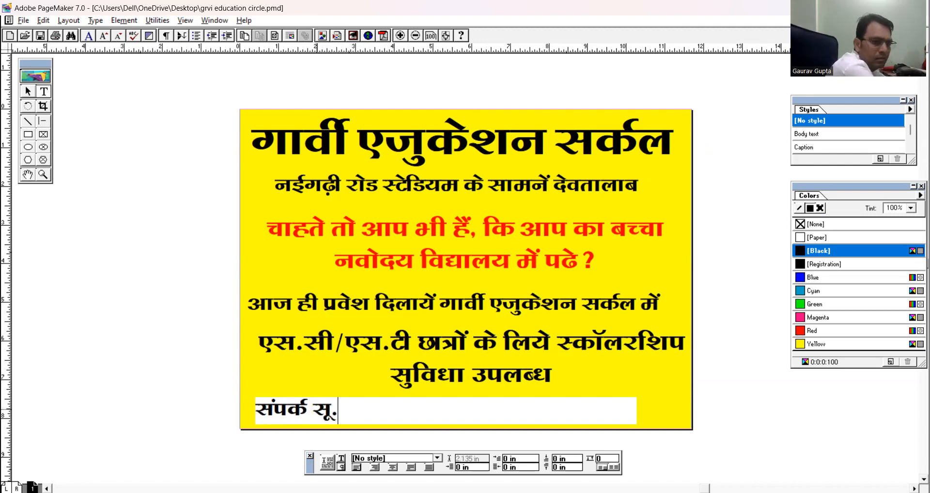
pyautogui.press('BackSpace')
pyautogui.write('त्र')
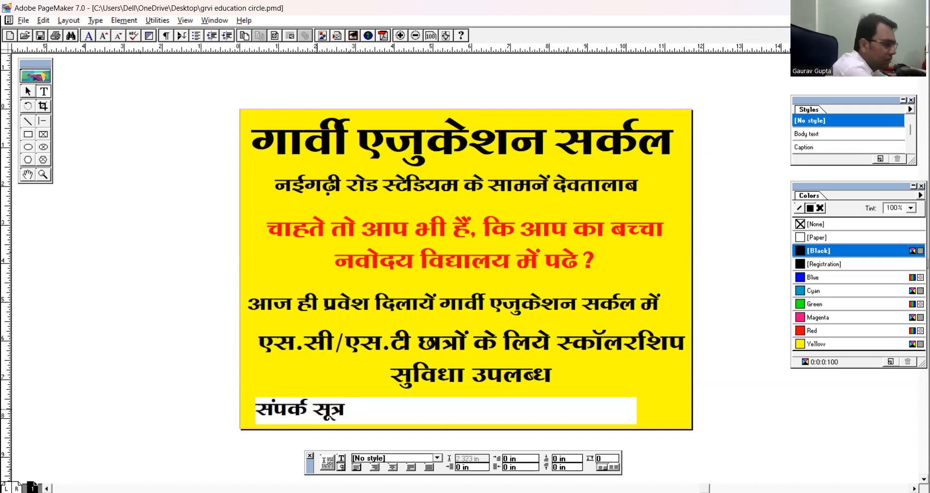
pyautogui.write(':-')
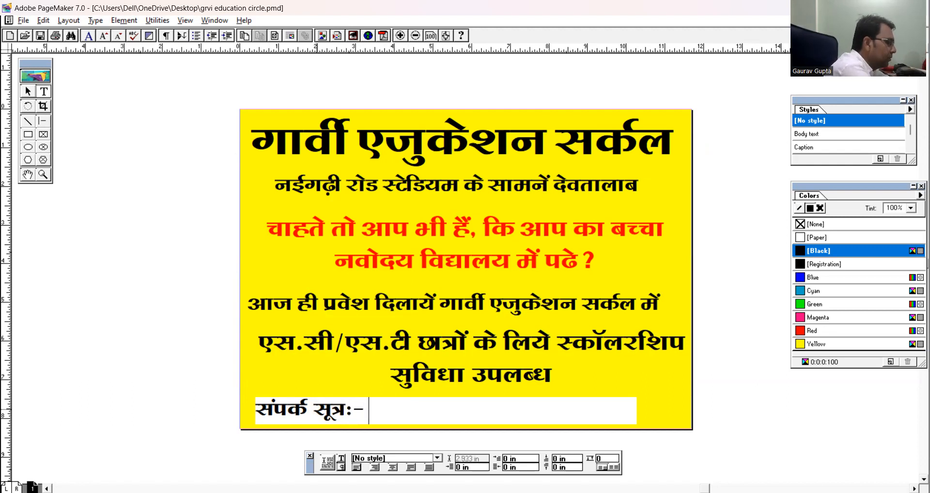
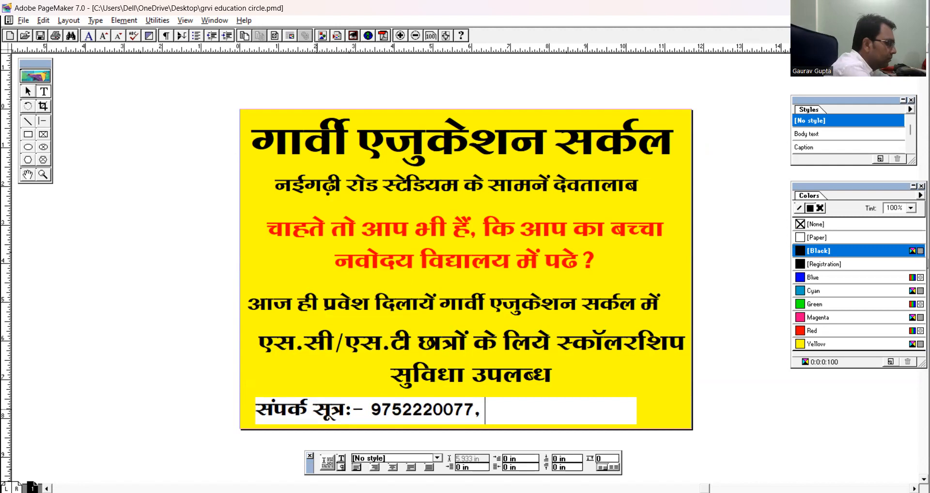
# Add ":-" and the two mobile numbers, separated by commas, after "संपर्क सूत्र".
pyautogui.press('BackSpace')
pyautogui.press('BackSpace')
pyautogui.press('BackSpace')
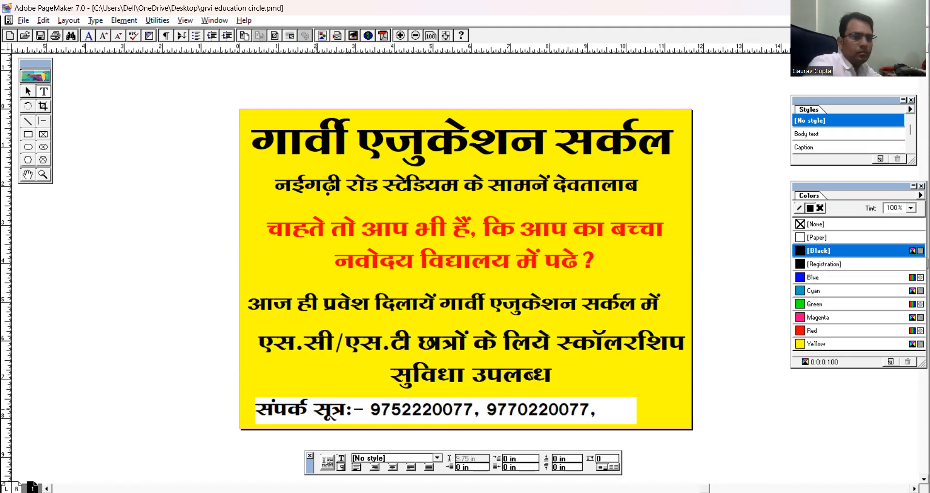
# Reduce the contact line's font size and widen its text block to fit the added landline number.
pyautogui.hotkey('ctrl', 'a')
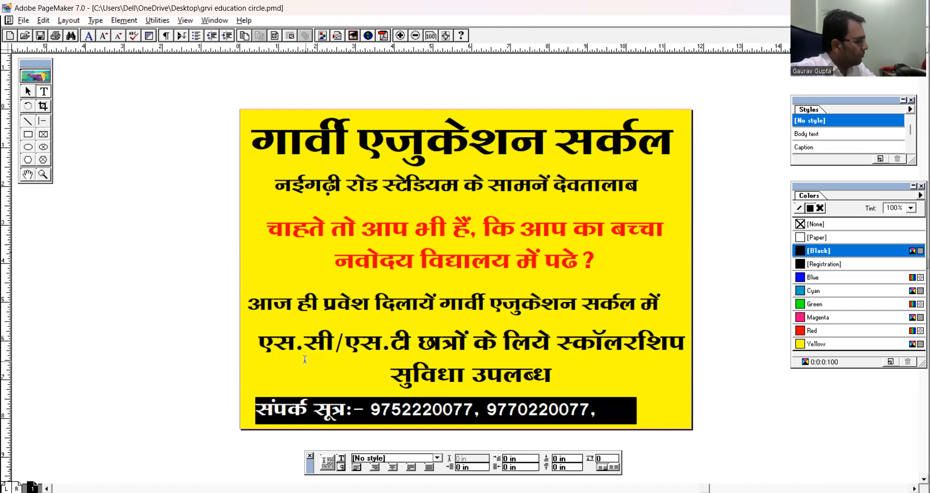
pyautogui.write('07663.')
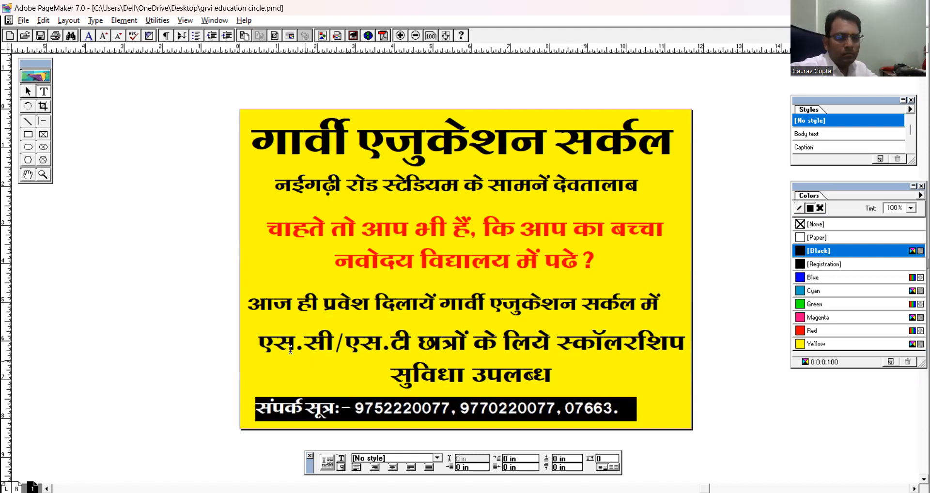
pyautogui.click(28, 91)
pyautogui.click(498, 410)
pyautogui.moveTo(636, 397); pyautogui.dragTo(684, 397)
pyautogui.click(752, 400)
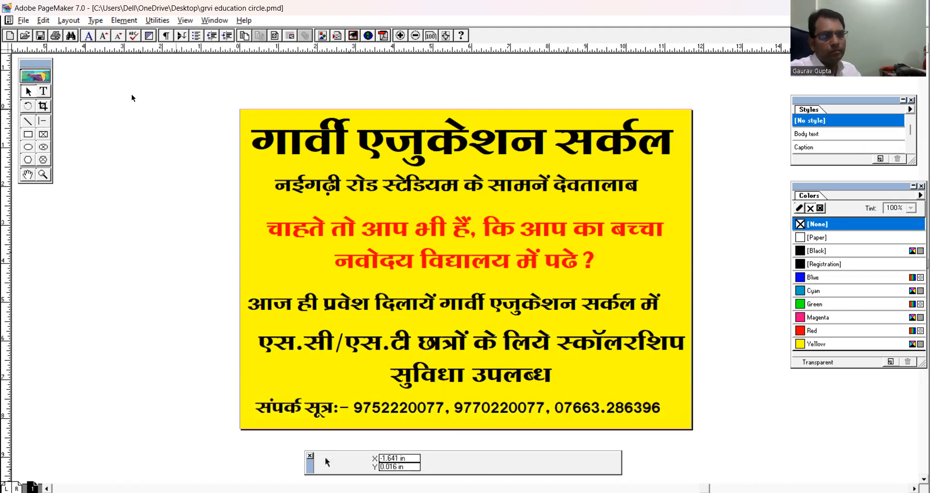
# Replace the full stop in the landline number with a hyphen.
pyautogui.click(46, 92)
pyautogui.click(606, 410)
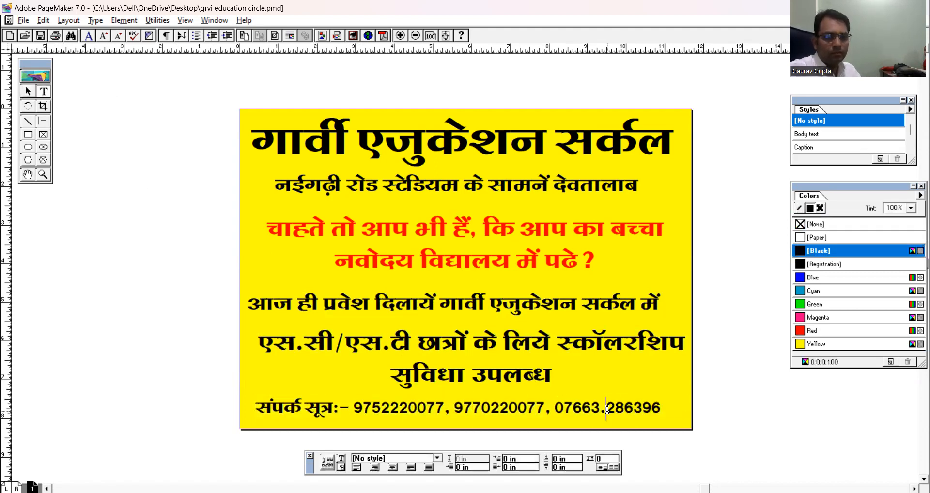
pyautogui.press('BackSpace')
pyautogui.write('-')
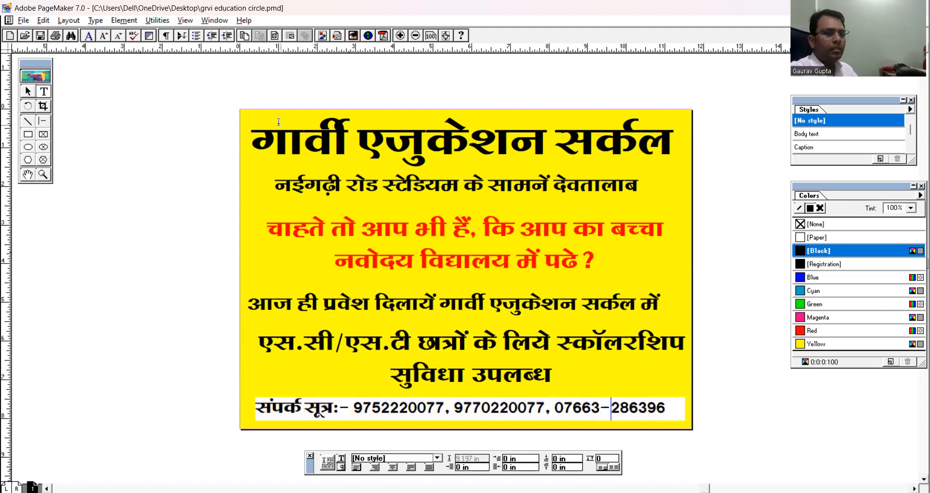
# Group all the text blocks and the yellow background of the flyer into one object.
pyautogui.click(27, 91)
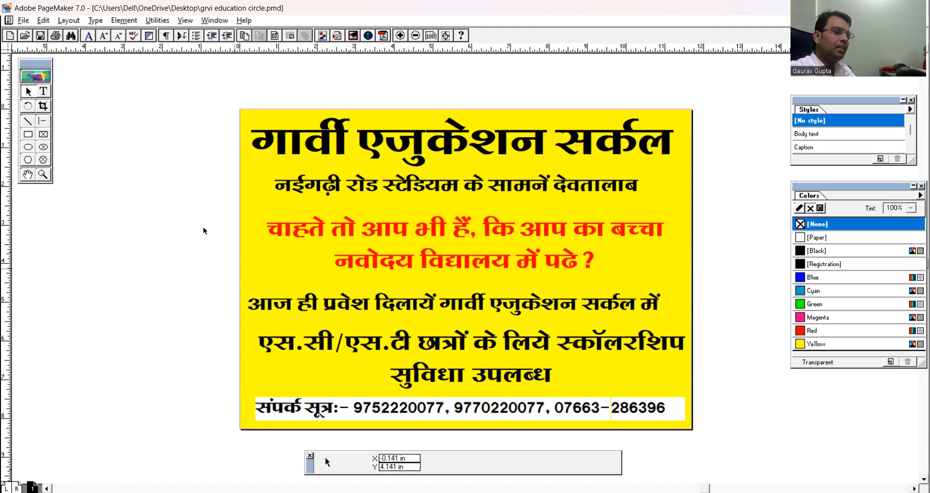
pyautogui.moveTo(180, 81); pyautogui.dragTo(713, 455)
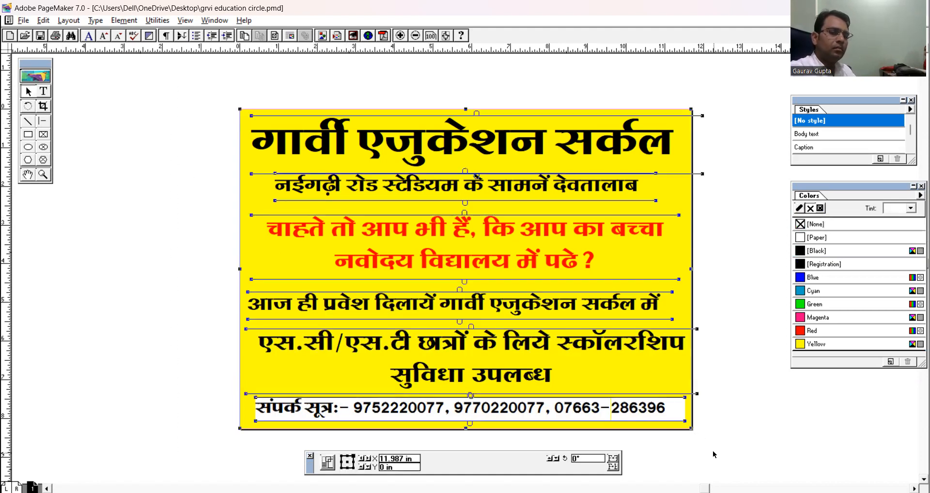
pyautogui.hotkey('ctrl', 'g')
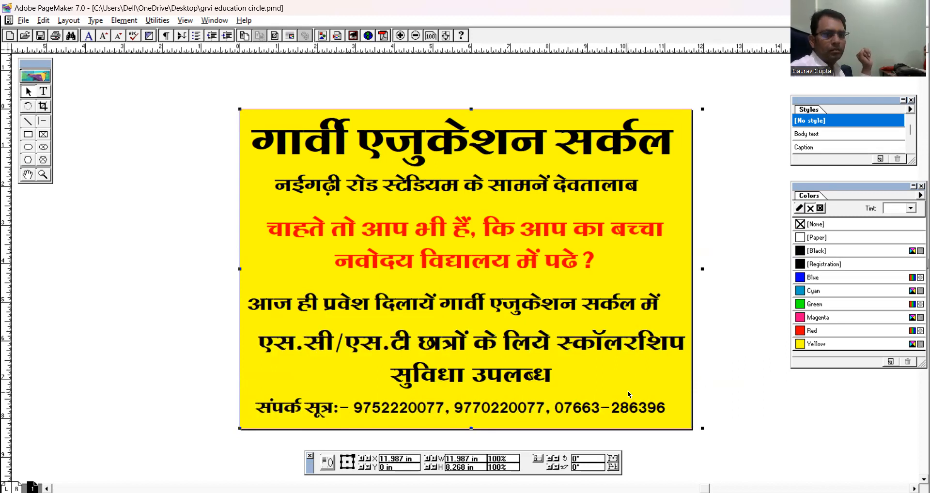
pyautogui.click(660, 413)
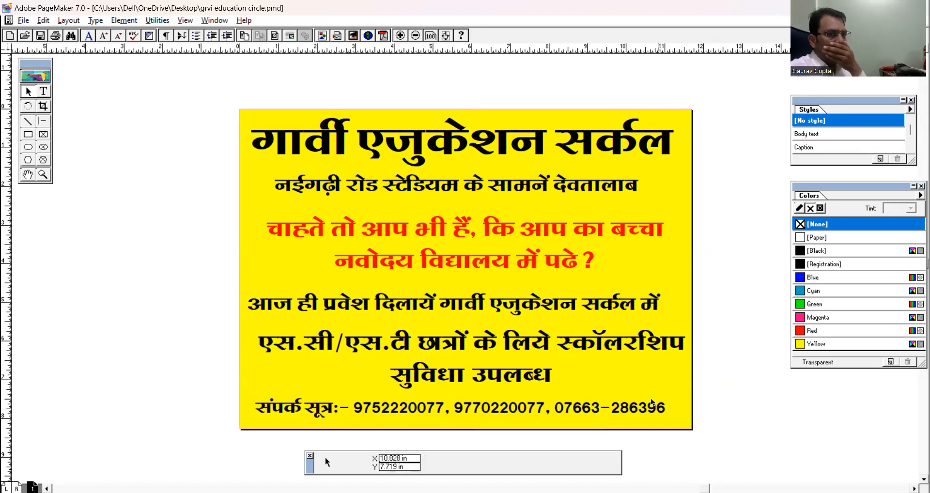
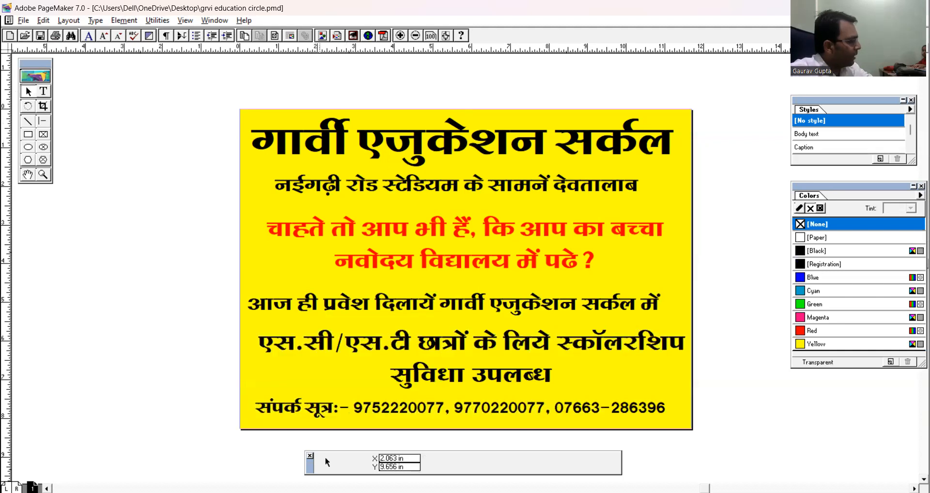
pyautogui.click(326, 458)
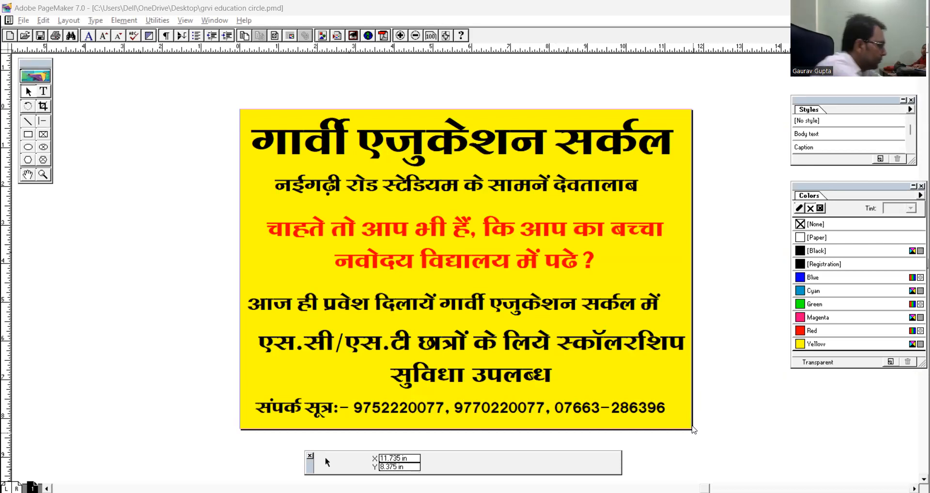
pyautogui.click(502, 97)
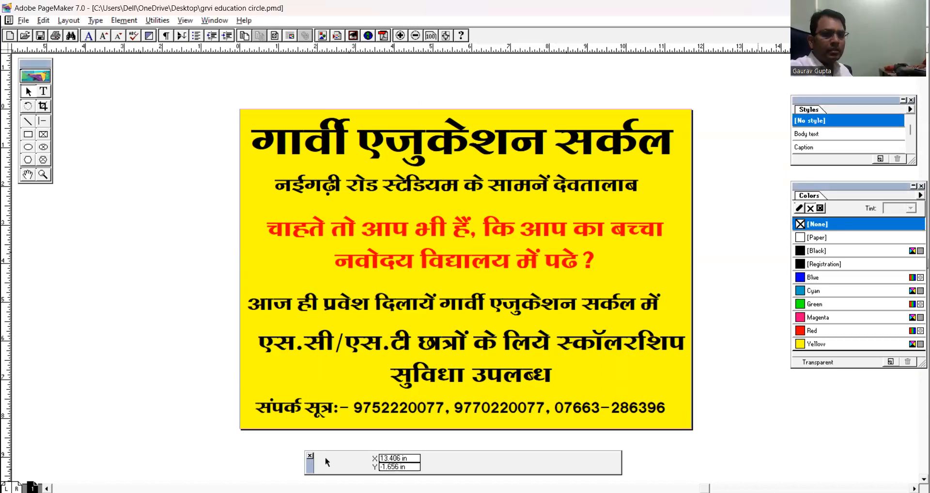